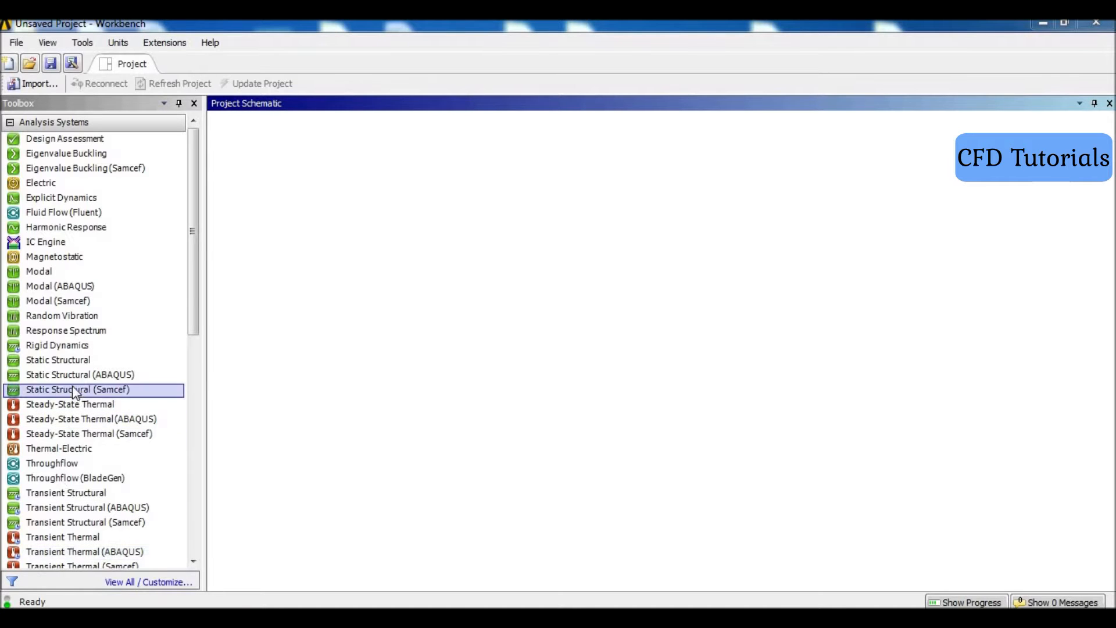
Step: Add a Static Structural analysis system to the project and open a new DesignModeler geometry for it in a maximized window
double_click(79, 361)
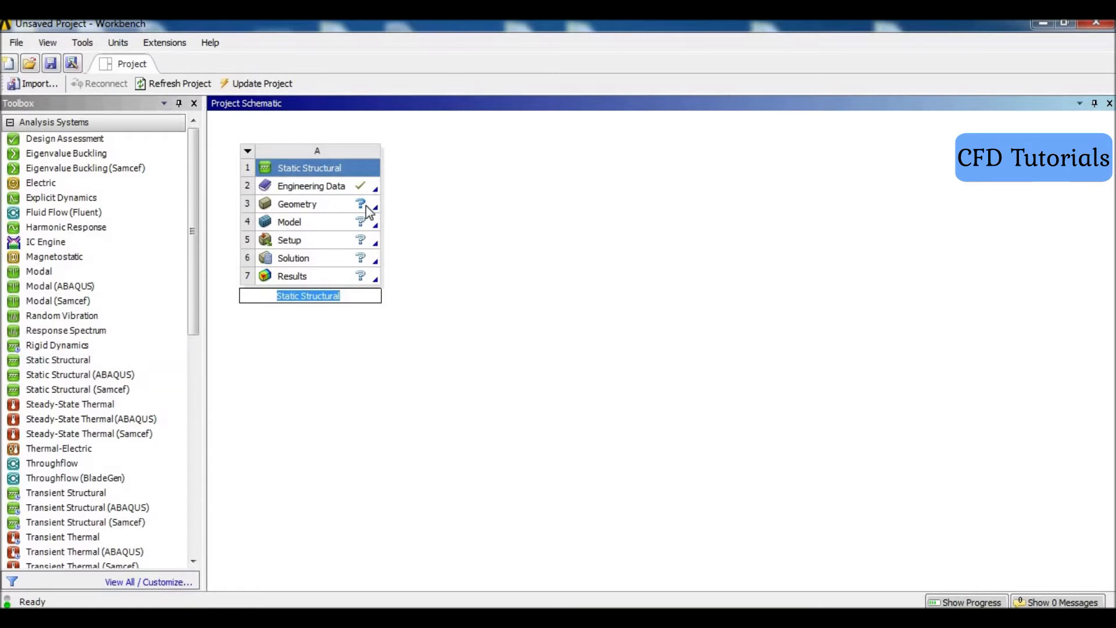
click(367, 208)
right_click(367, 210)
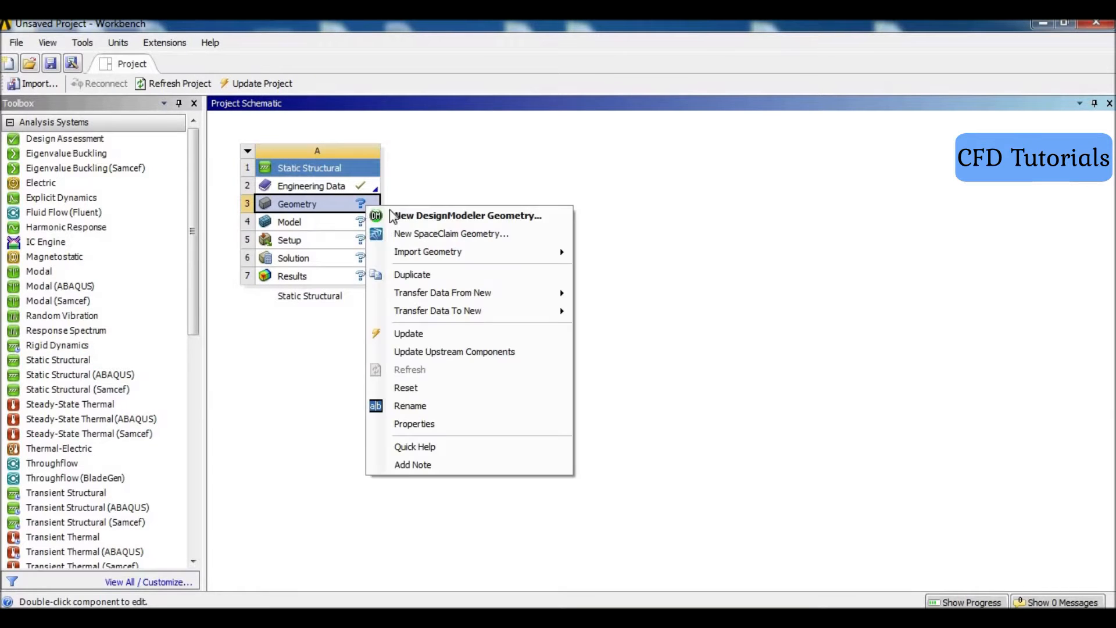
click(484, 216)
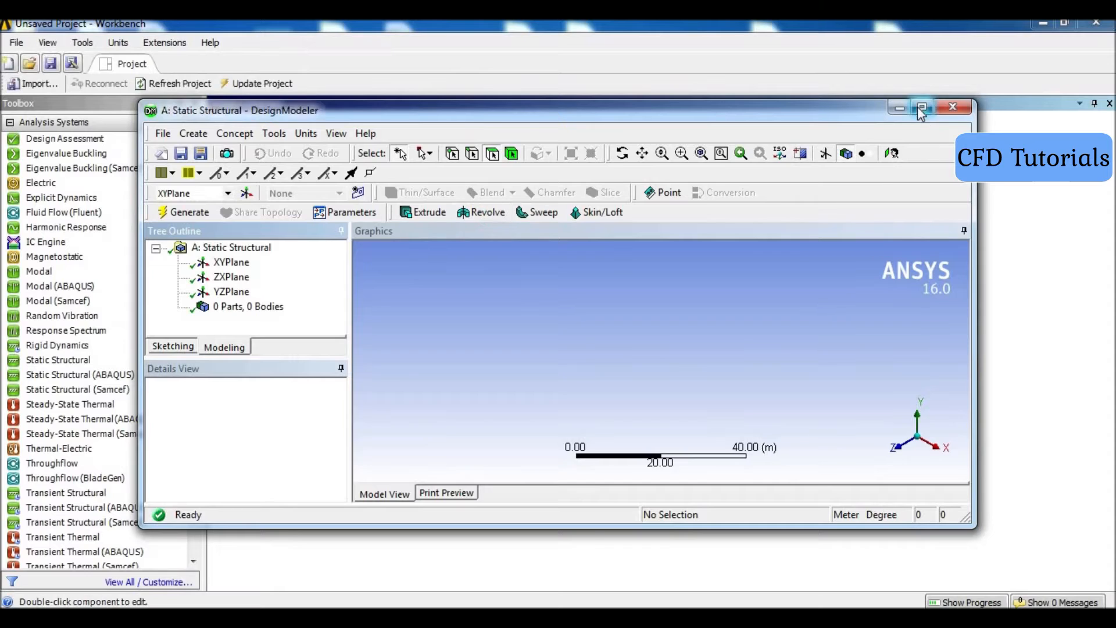
click(922, 108)
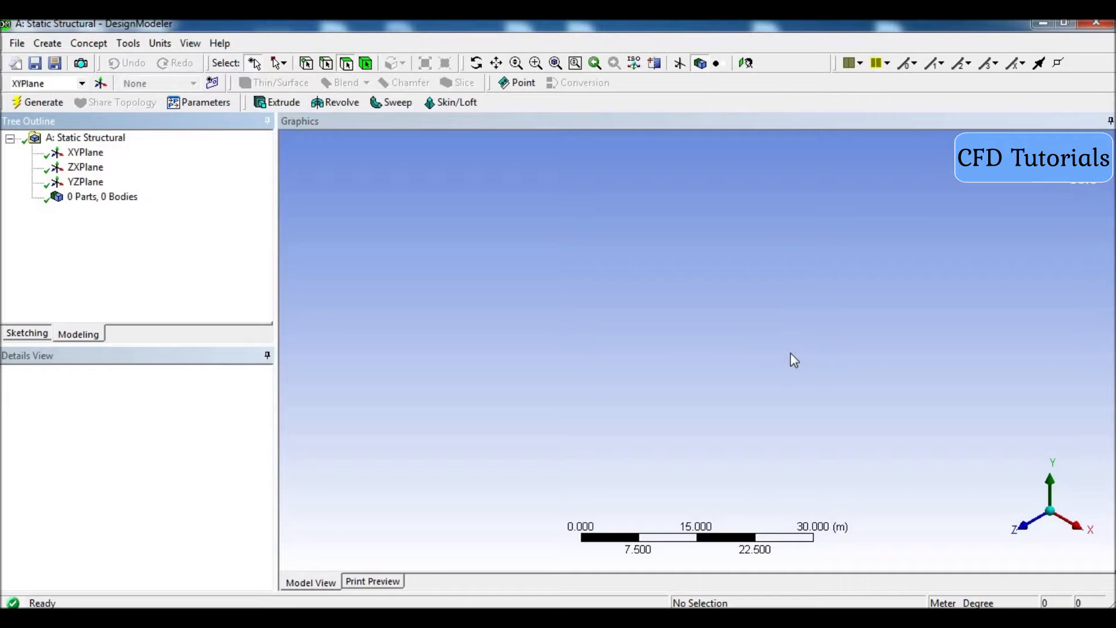
Step: Generate a box primitive on the XY plane with the default 1 m diagonal components
click(54, 50)
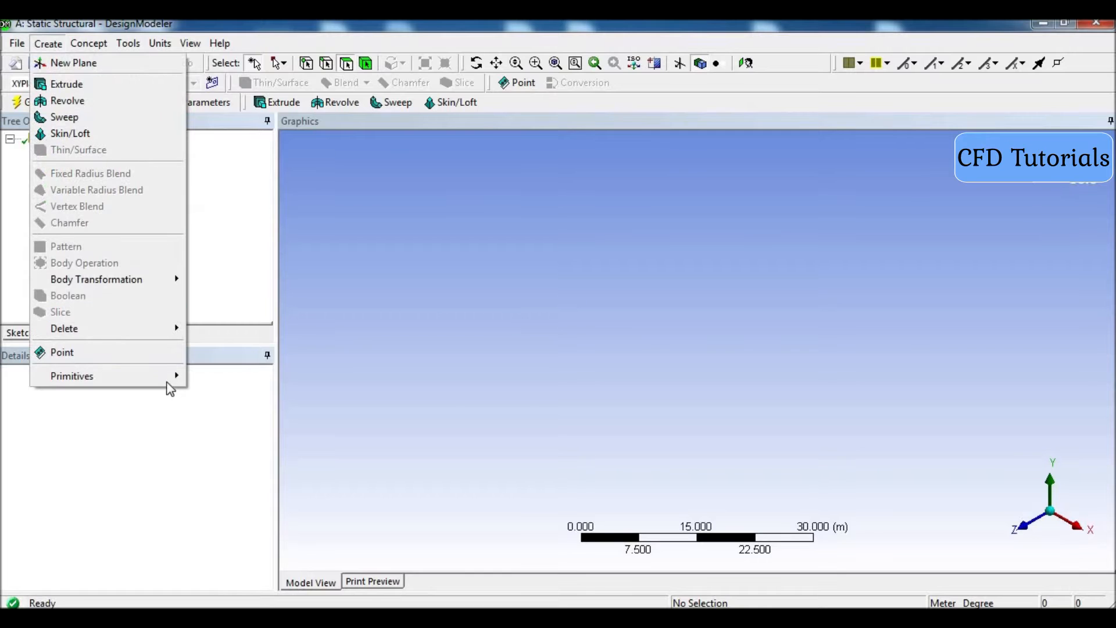
mouse_move(169, 381)
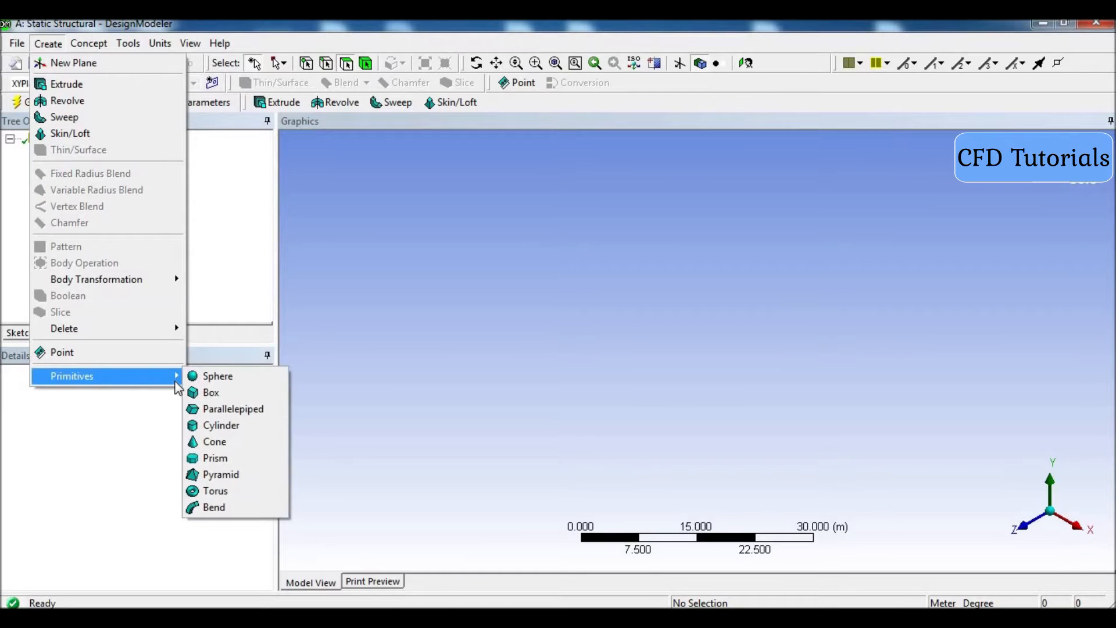
click(225, 394)
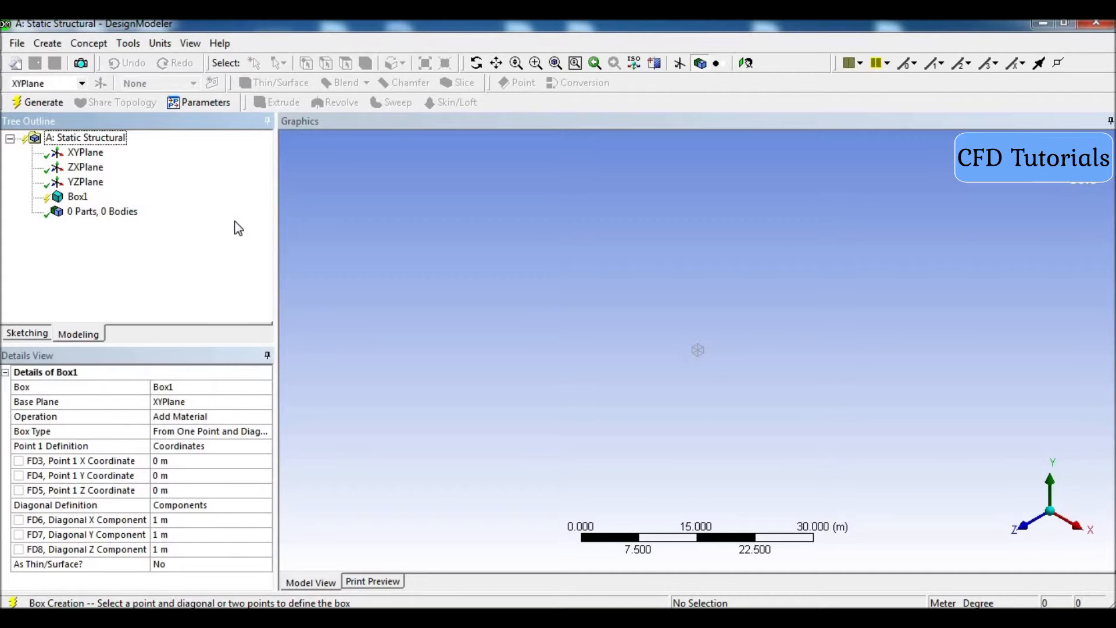
click(37, 103)
click(496, 63)
scroll(665, 396, up, 5)
scroll(712, 387, up, 2)
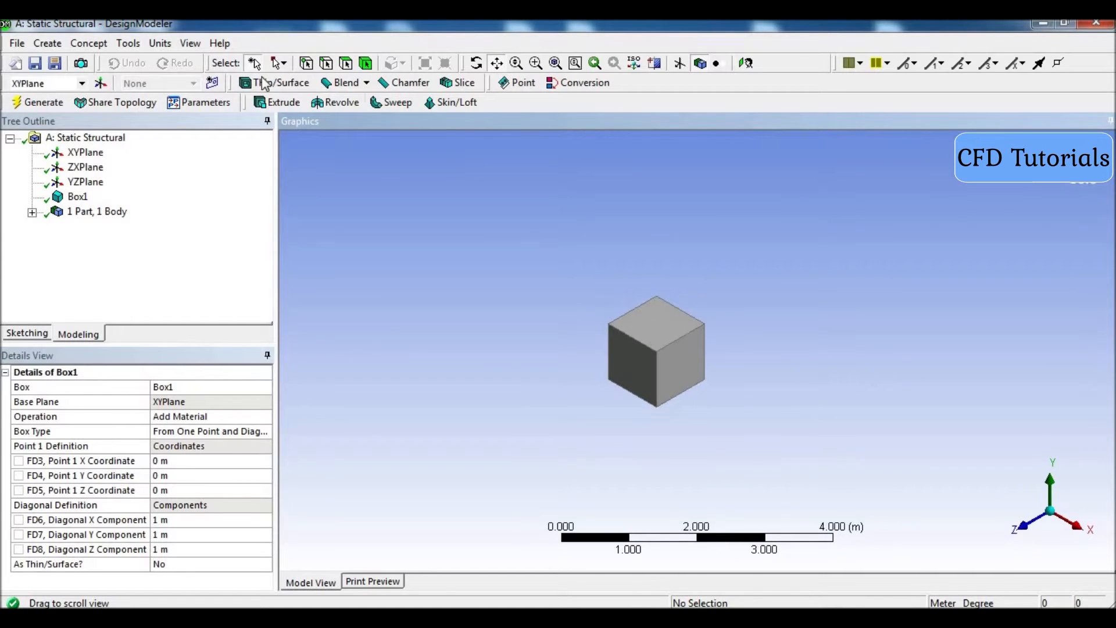
Step: Switch the length unit to millimeters and resize the box to diagonal components of X 100, Y 100 and Z 200 mm
click(161, 44)
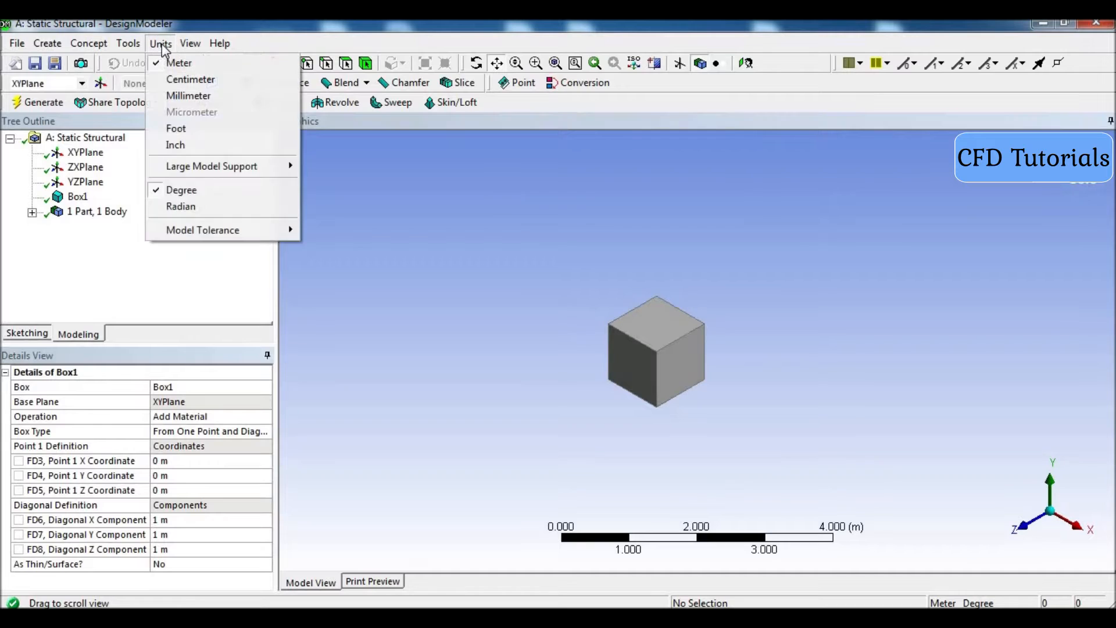
click(172, 99)
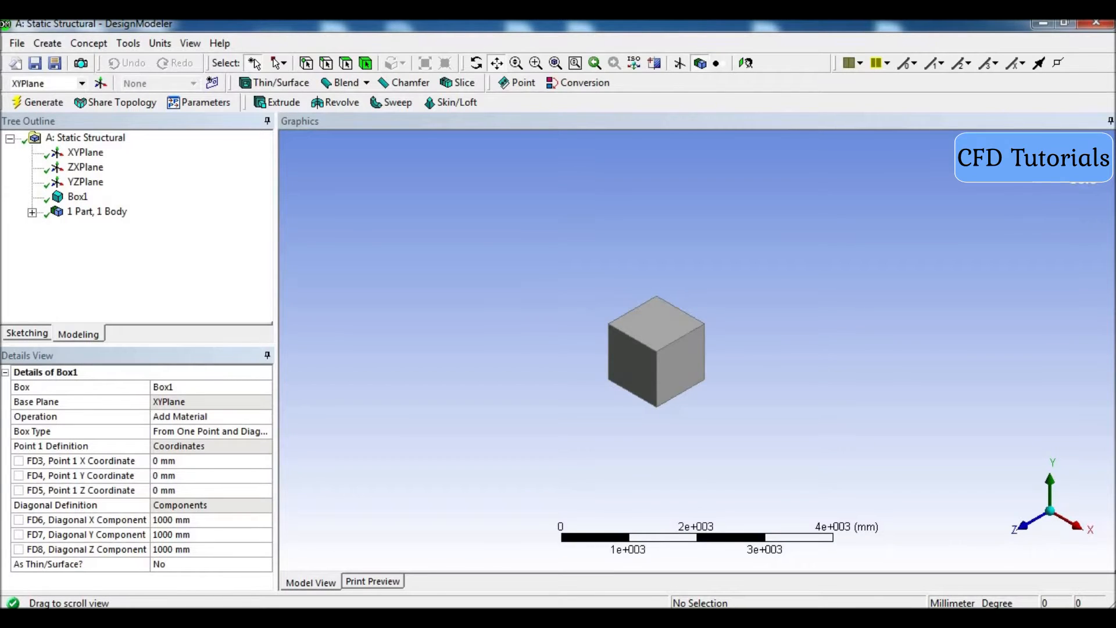
click(214, 527)
text(100)
click(219, 535)
text(100)
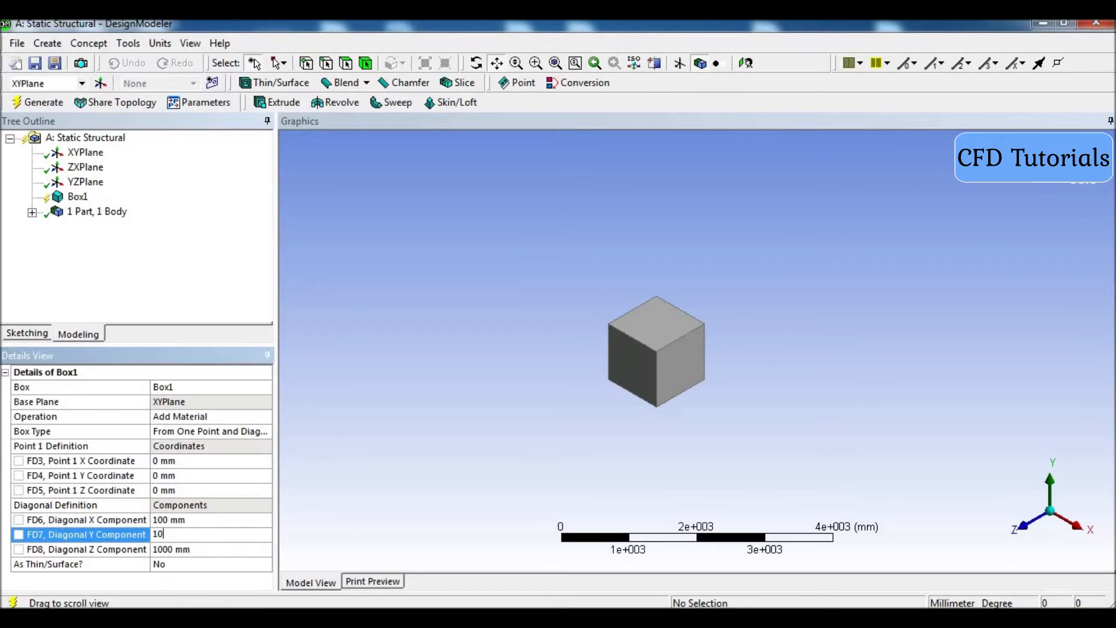
click(207, 550)
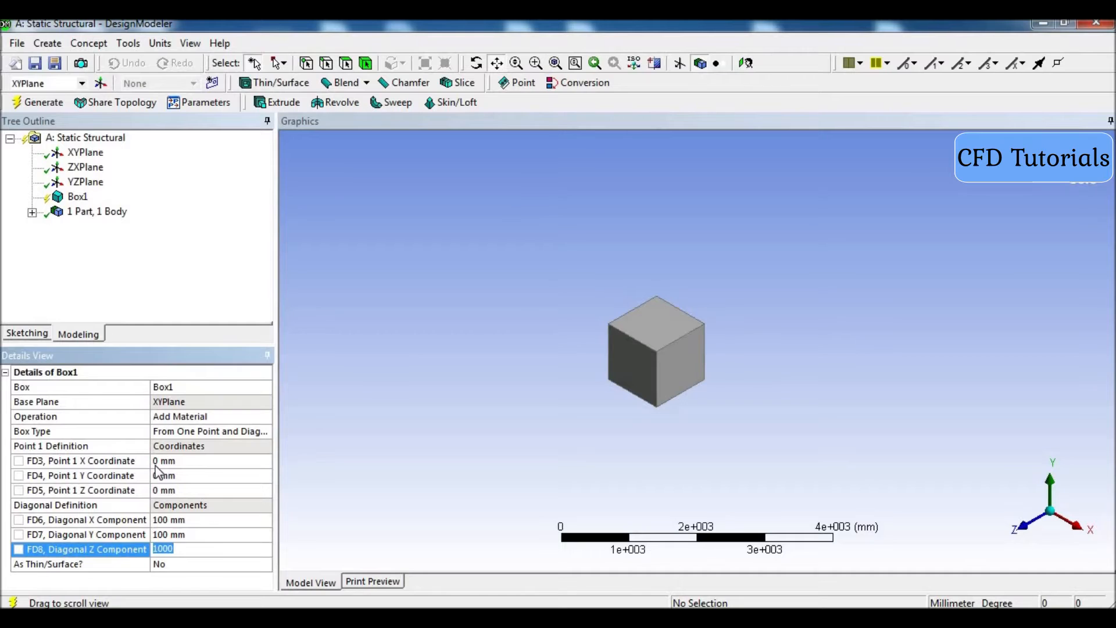
text(200)
key(Return)
click(31, 103)
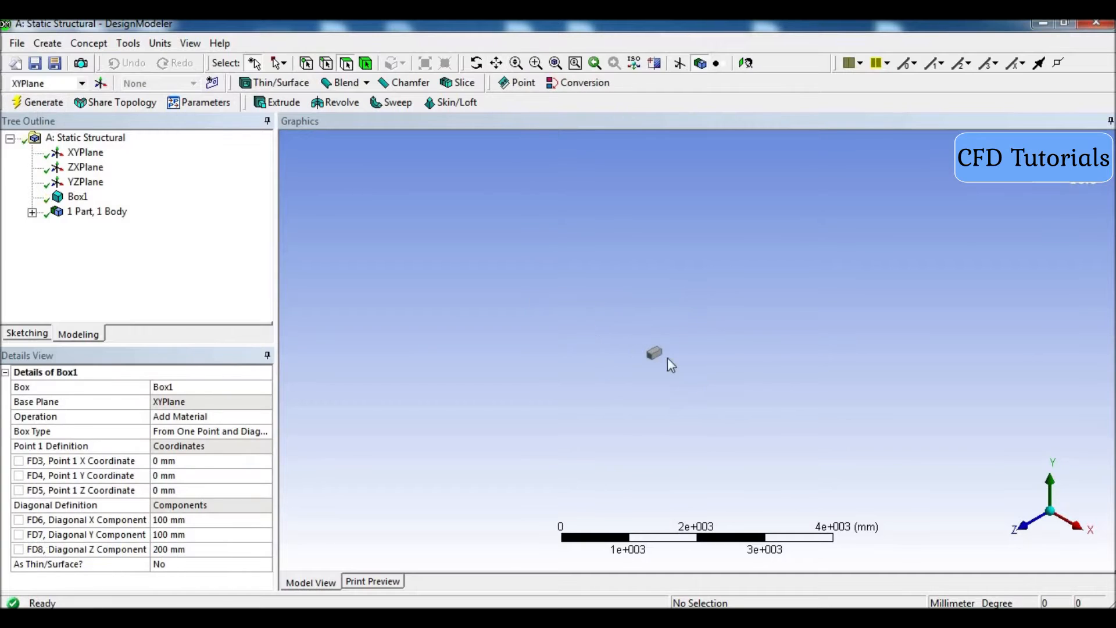
Step: Examine the resized box up close
click(659, 388)
scroll(659, 388, up, 3)
scroll(663, 395, up, 2)
click(496, 63)
drag(698, 435, 796, 440)
scroll(710, 431, up, 2)
drag(612, 439, 679, 439)
scroll(700, 419, up, 2)
scroll(680, 439, up, 1)
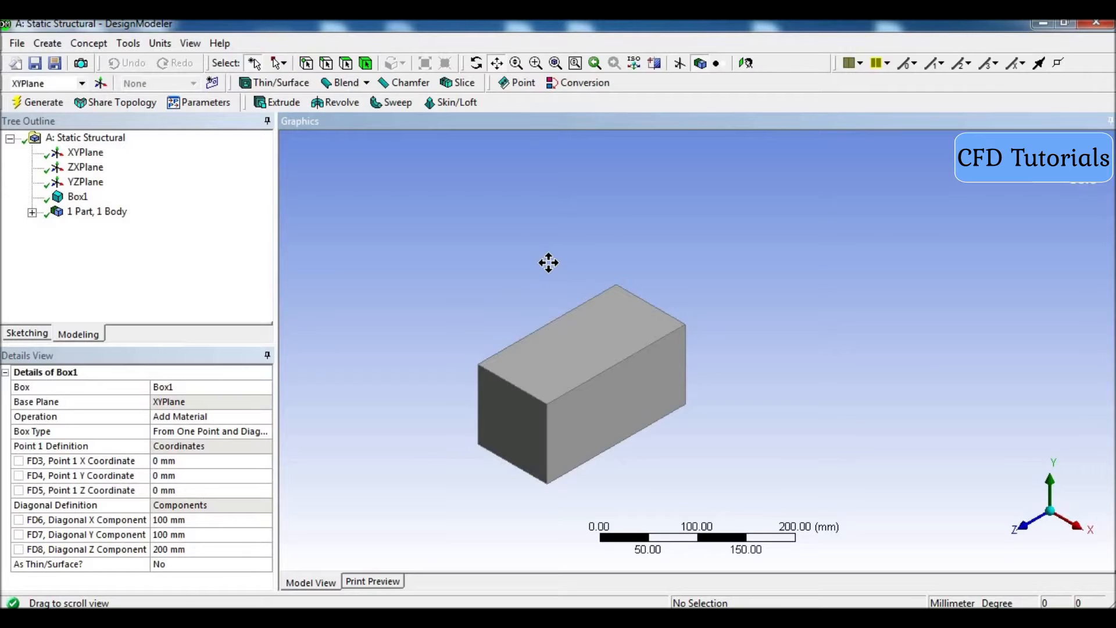
drag(549, 263, 513, 272)
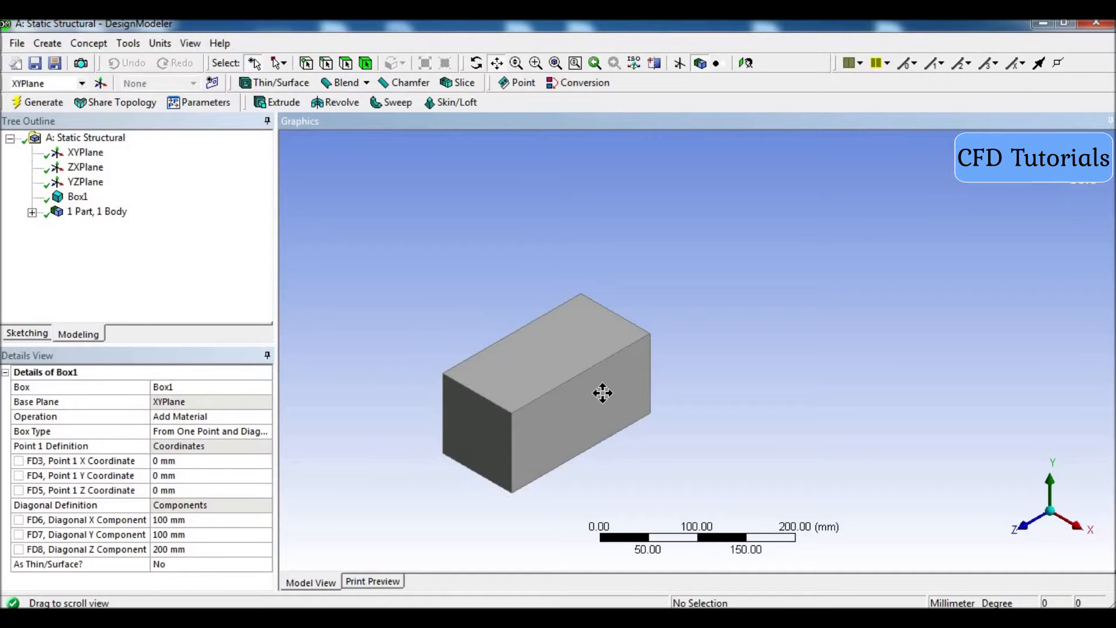
Step: Generate a second box primitive on the XY plane with diagonal components of X 100, Y 100 and Z 200 mm
click(56, 47)
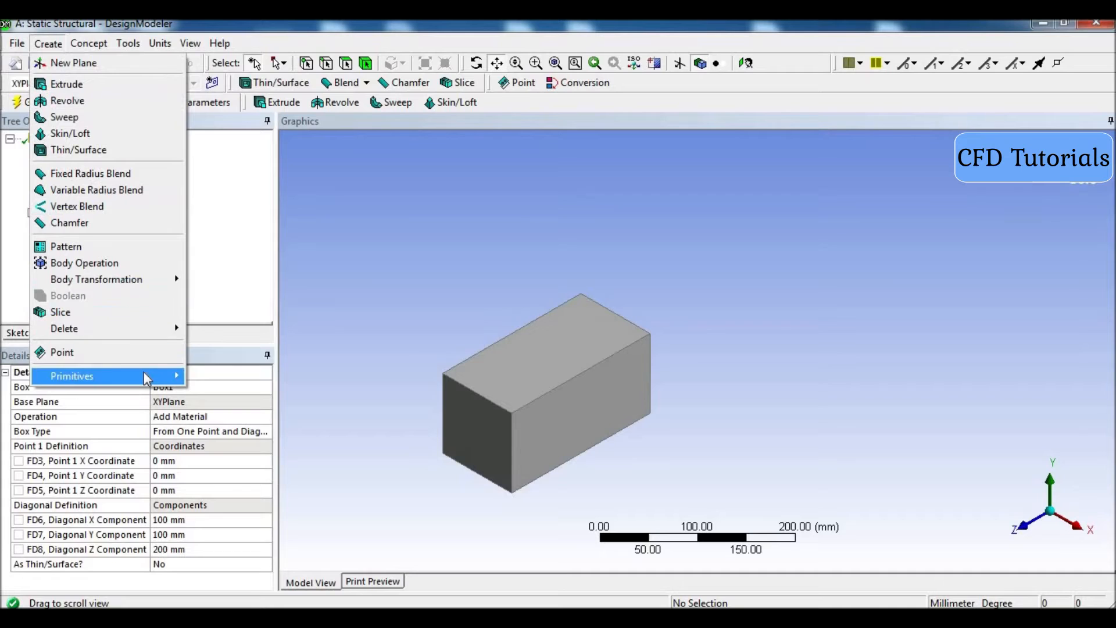
mouse_move(146, 376)
click(244, 393)
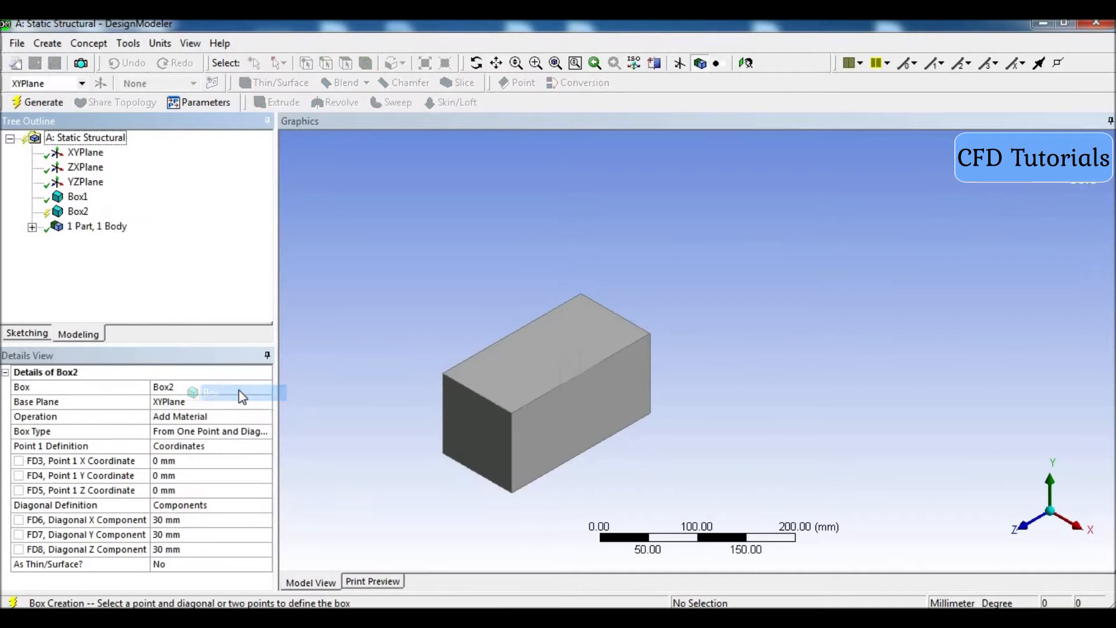
click(218, 519)
text(100)
click(213, 535)
text(100)
click(216, 550)
text(200)
click(206, 287)
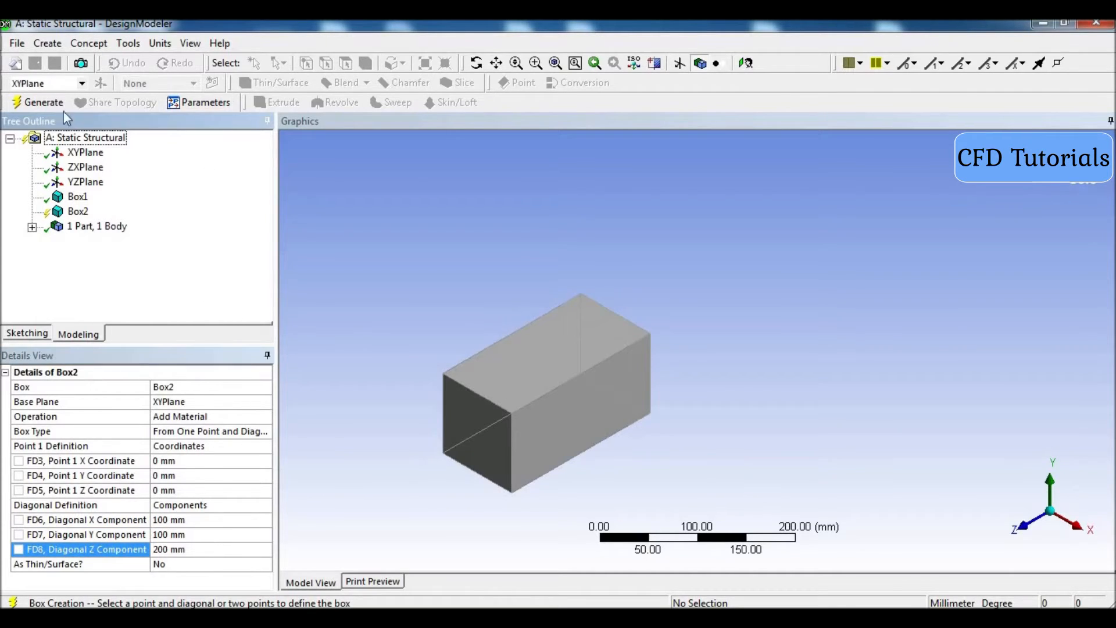
click(35, 103)
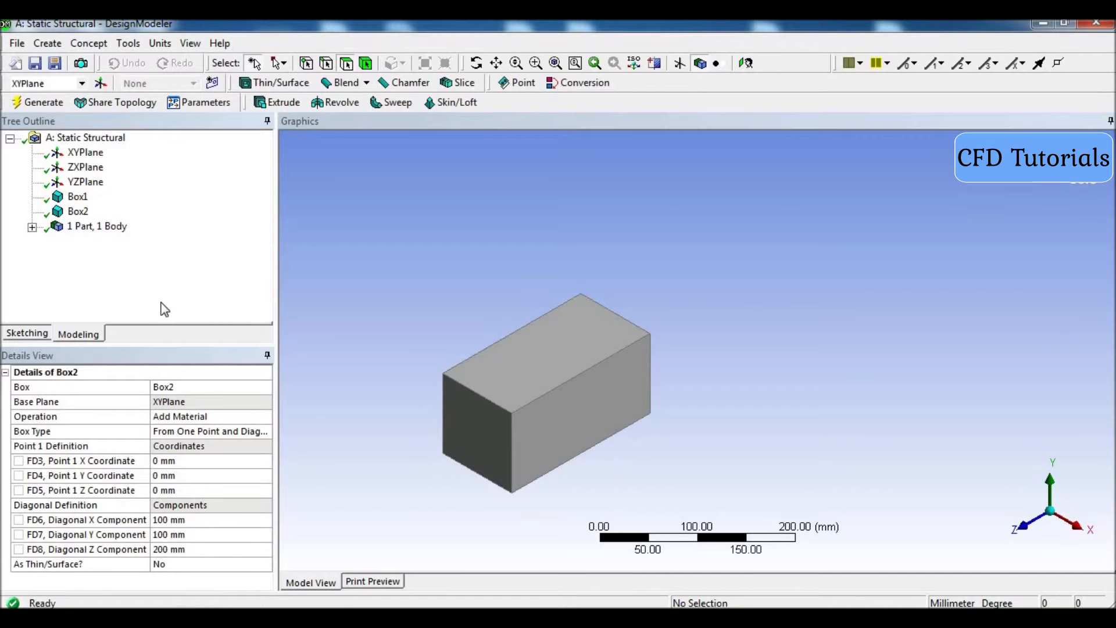
Step: Compare the two boxes, set the Point 1 Z coordinate of Box2 to 200 mm, and regenerate the model
click(77, 197)
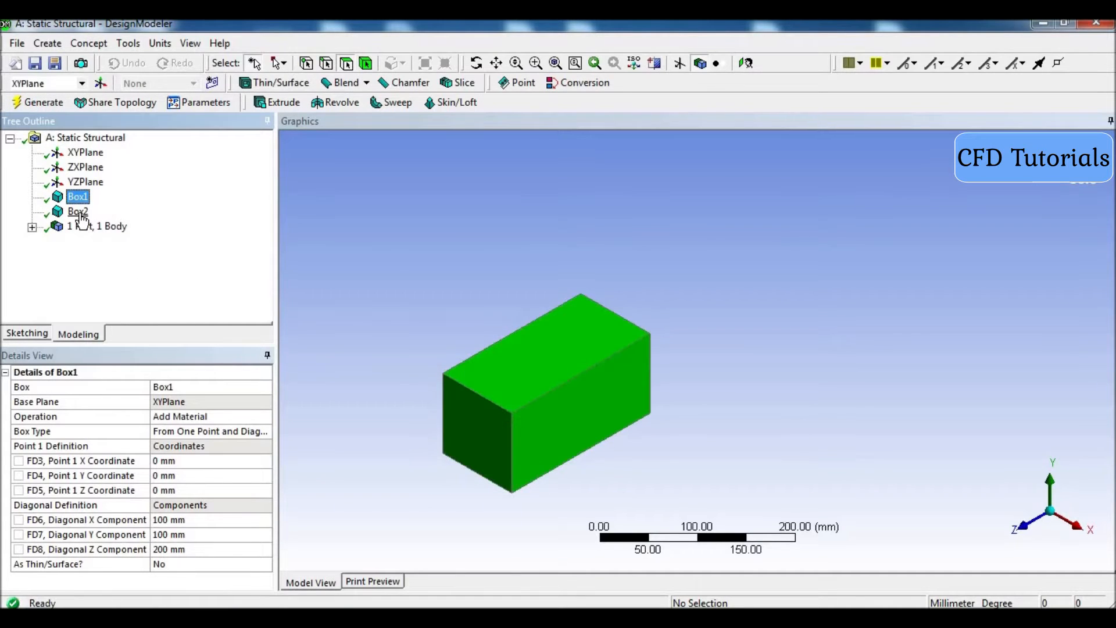
click(79, 212)
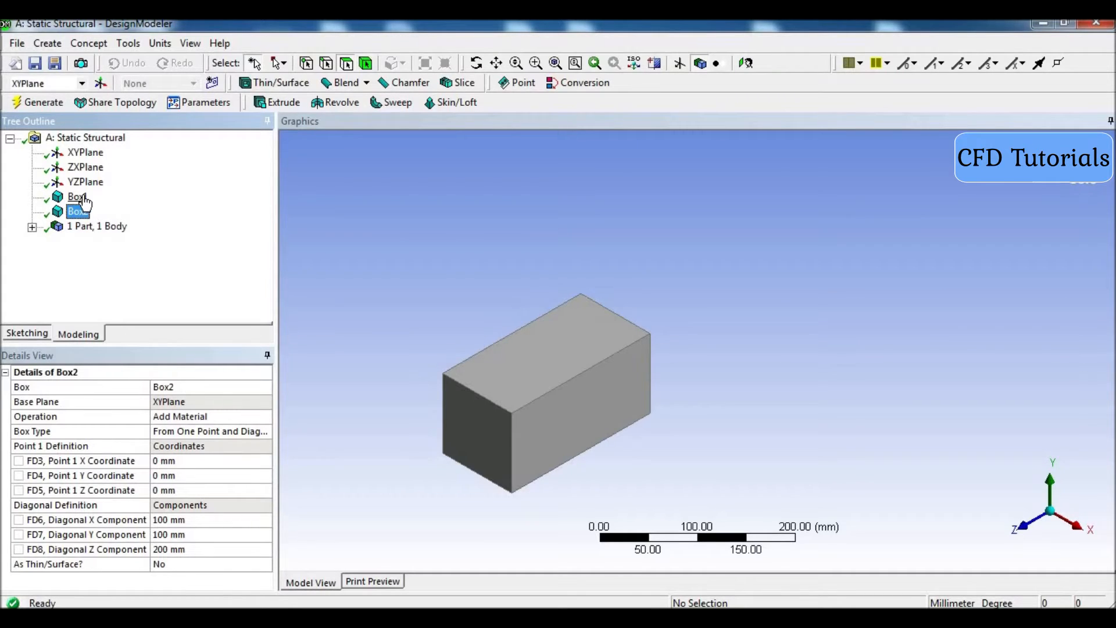
click(82, 198)
click(85, 215)
click(476, 62)
drag(541, 366, 870, 279)
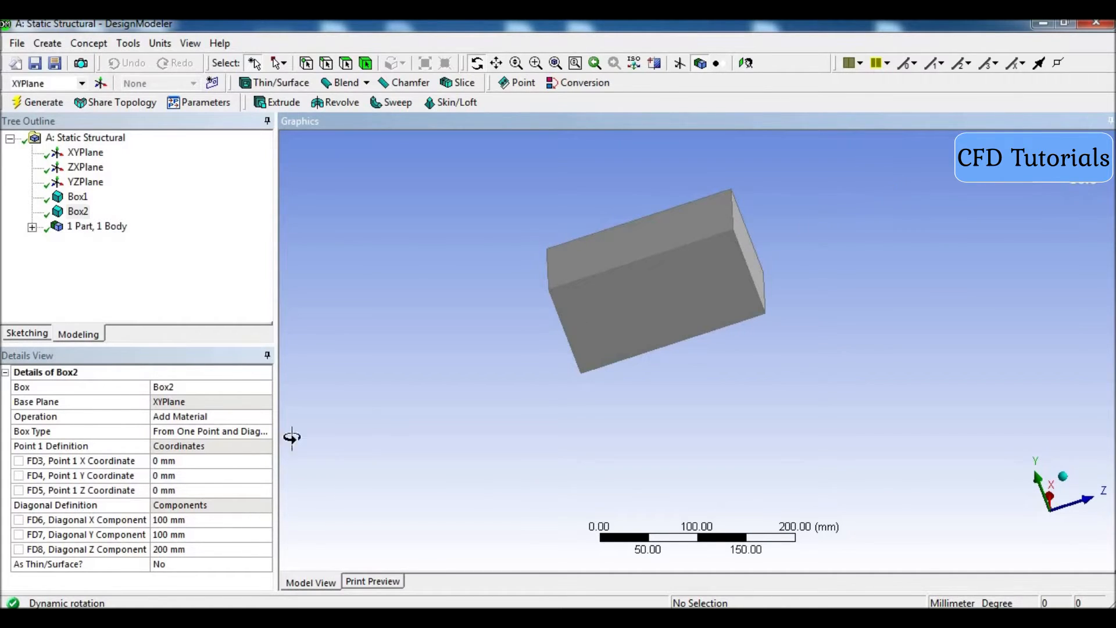
click(211, 491)
text(200)
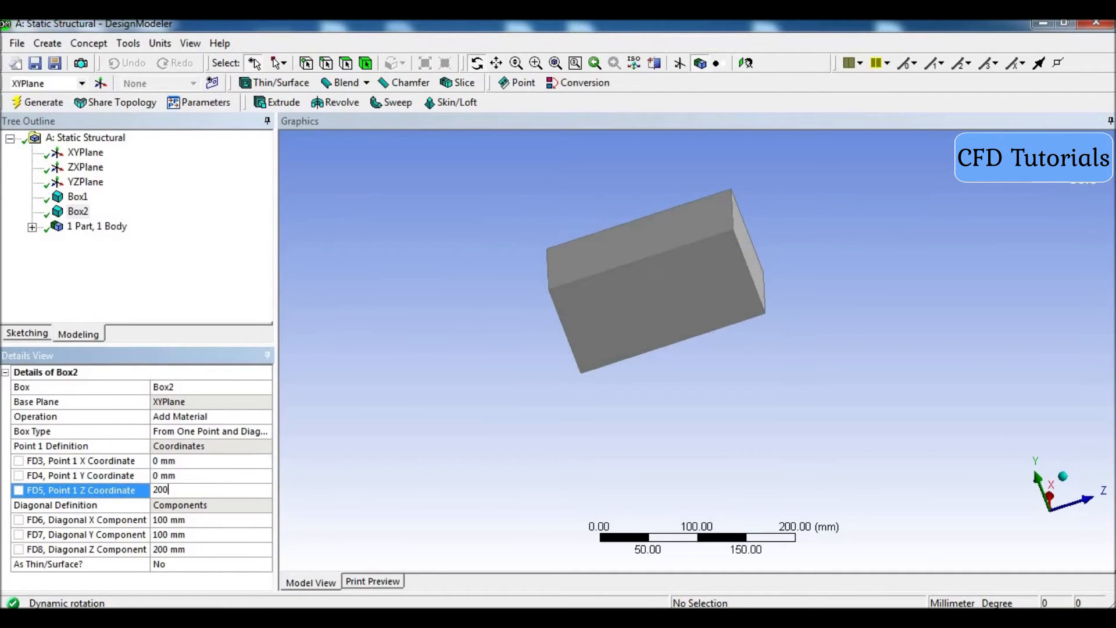
key(Return)
click(45, 103)
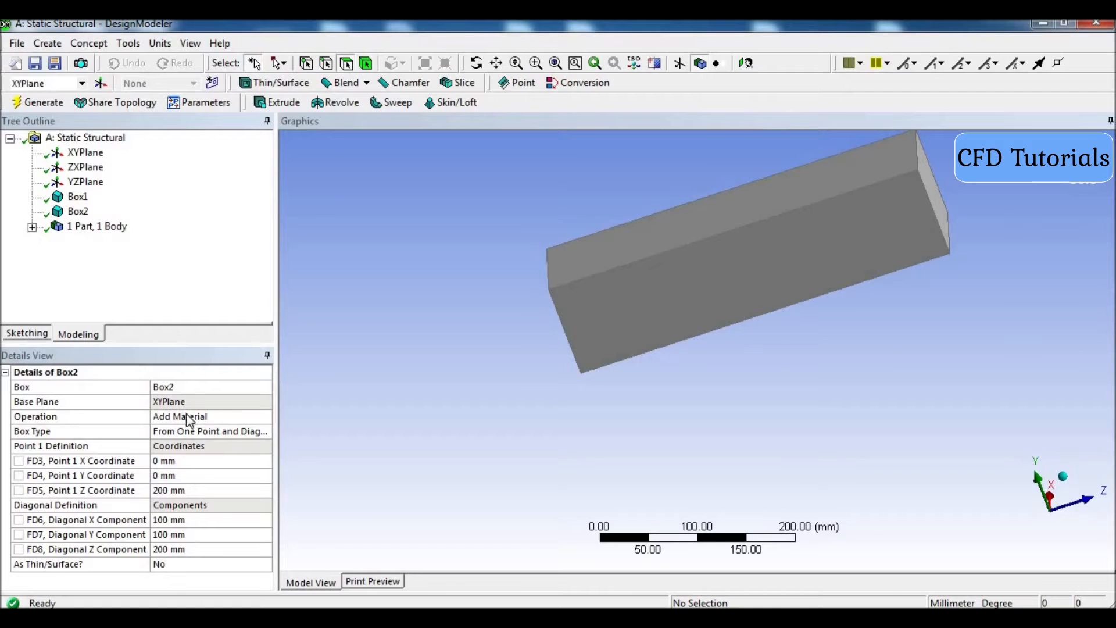
Step: Change the operation of Box2 to Add Frozen and regenerate the model
click(268, 417)
click(266, 417)
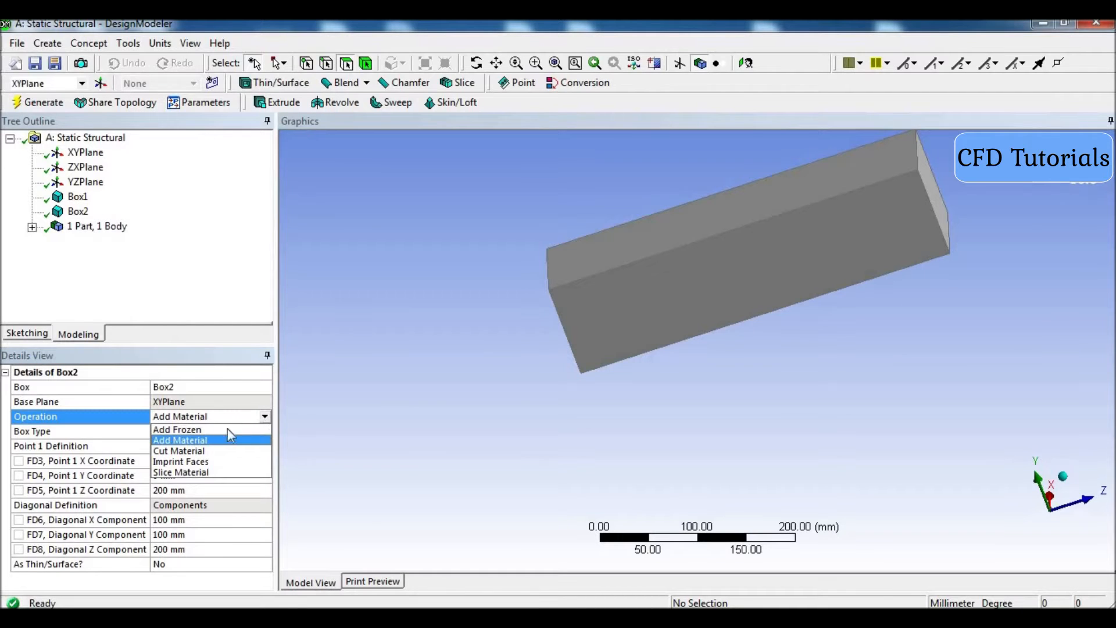
click(224, 437)
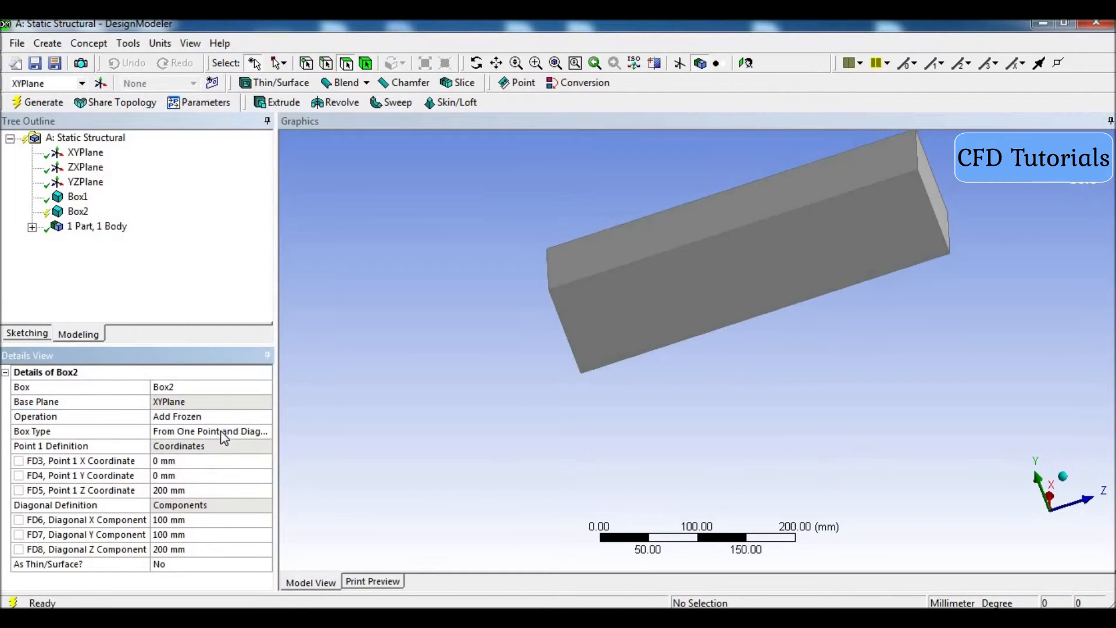
click(32, 105)
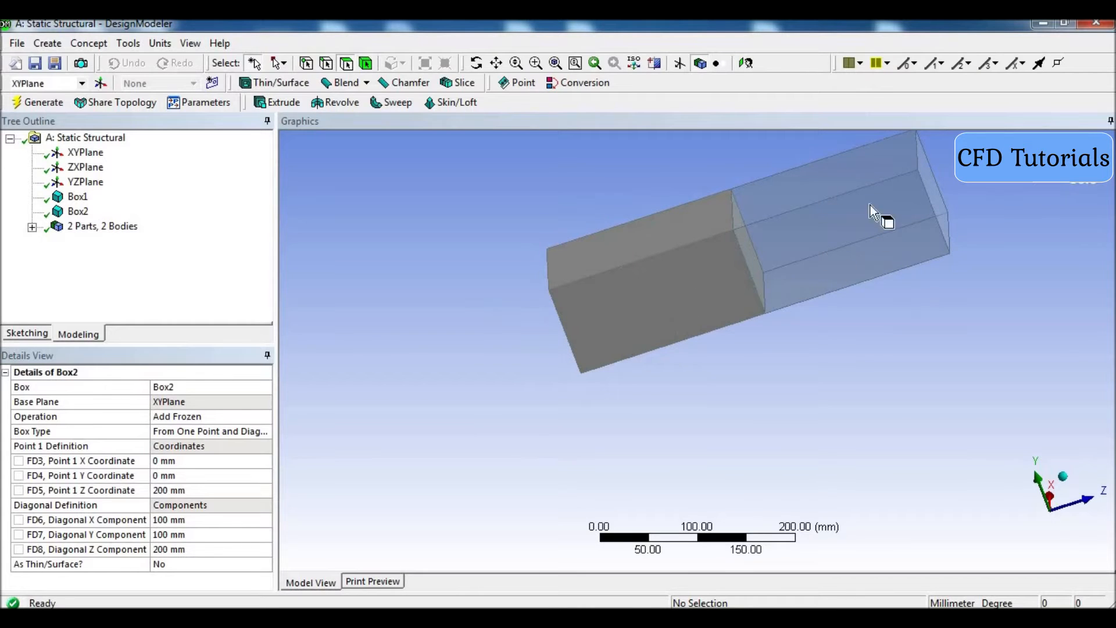
Step: Change the operation of Box1 to Add Frozen, regenerate the model, and expand the list of its bodies
click(77, 196)
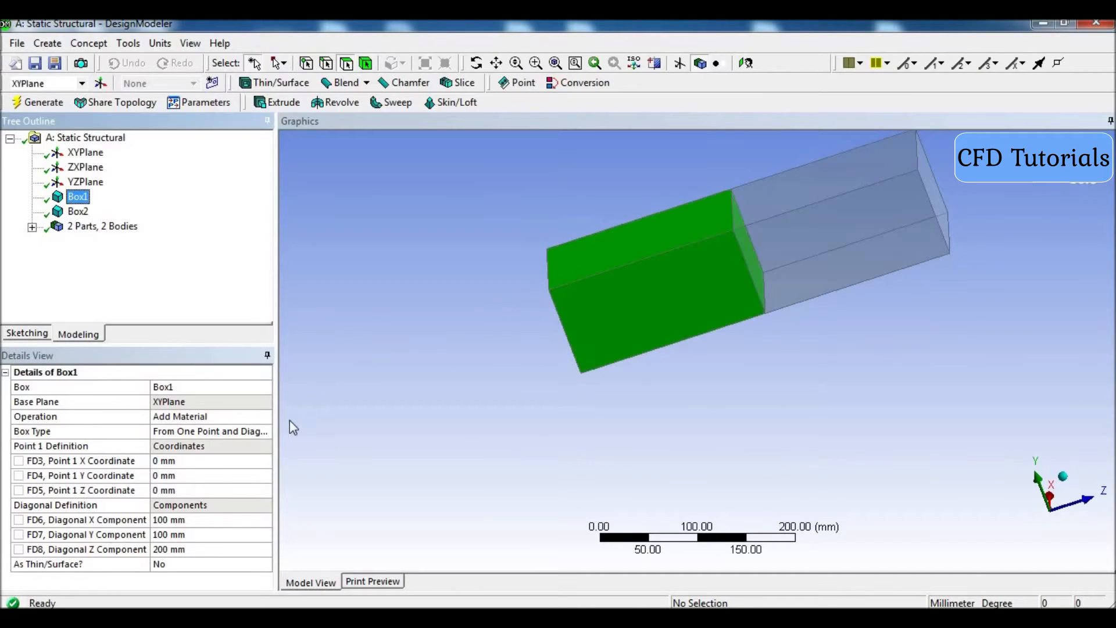
click(268, 418)
click(265, 417)
click(228, 440)
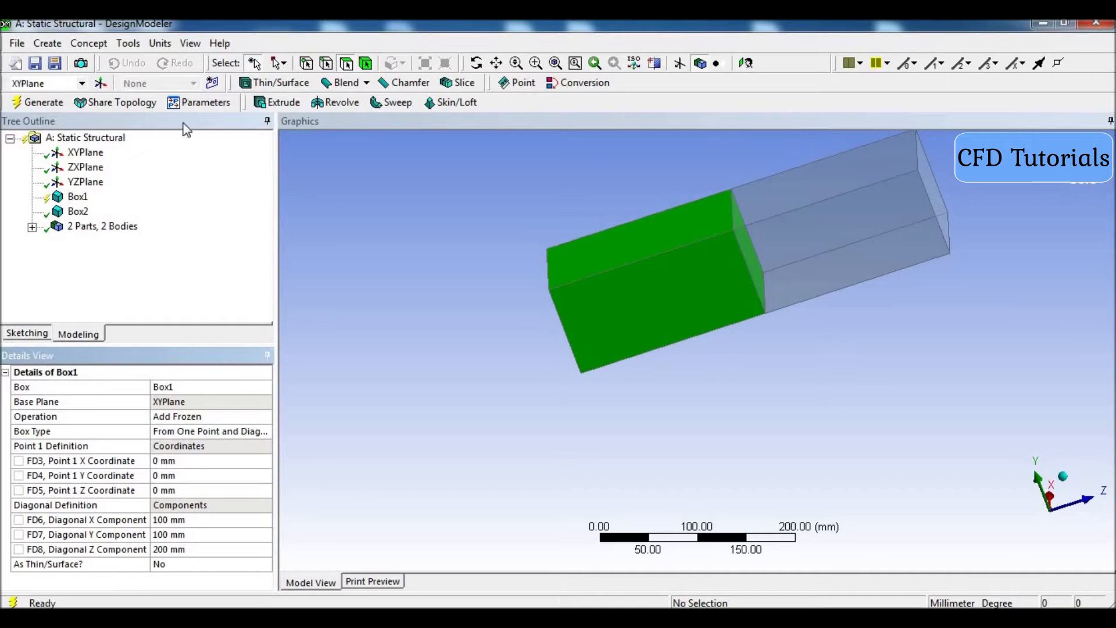
click(56, 106)
click(496, 63)
drag(648, 343, 650, 367)
scroll(615, 371, up, 2)
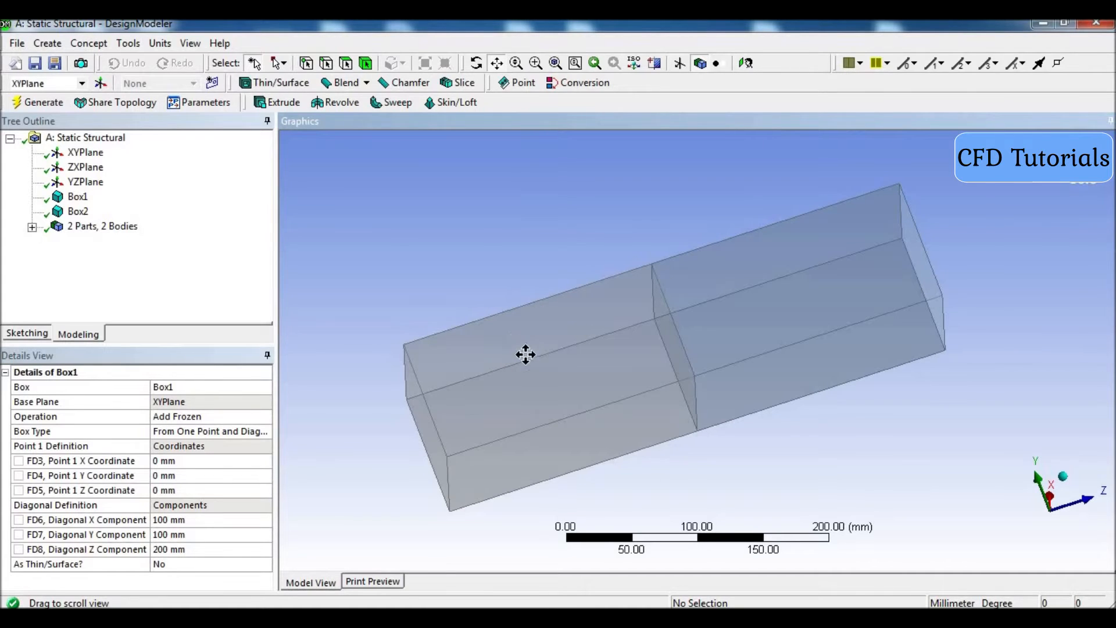
click(32, 227)
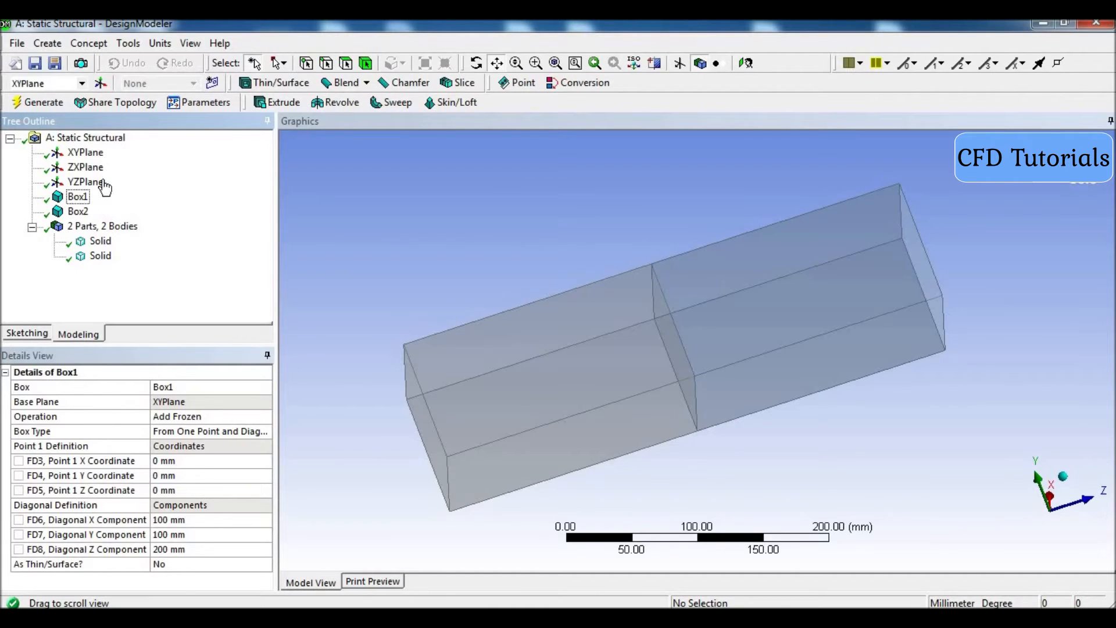
Step: Create a third box primitive on the XY plane with diagonal components of X 100, Y 100 and Z 200 mm
click(48, 45)
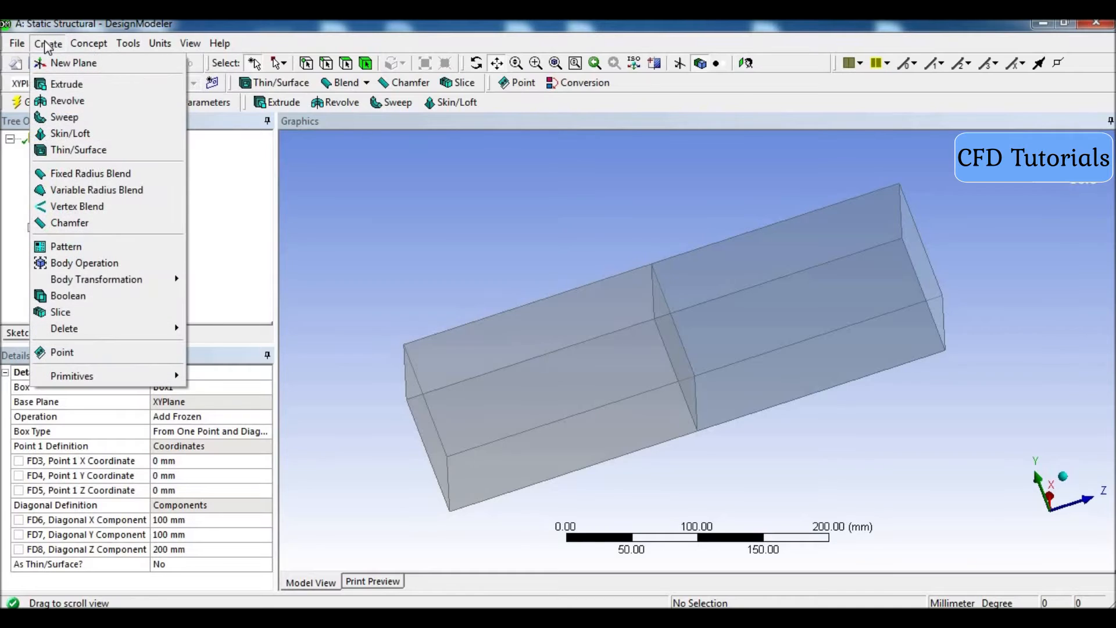
mouse_move(143, 381)
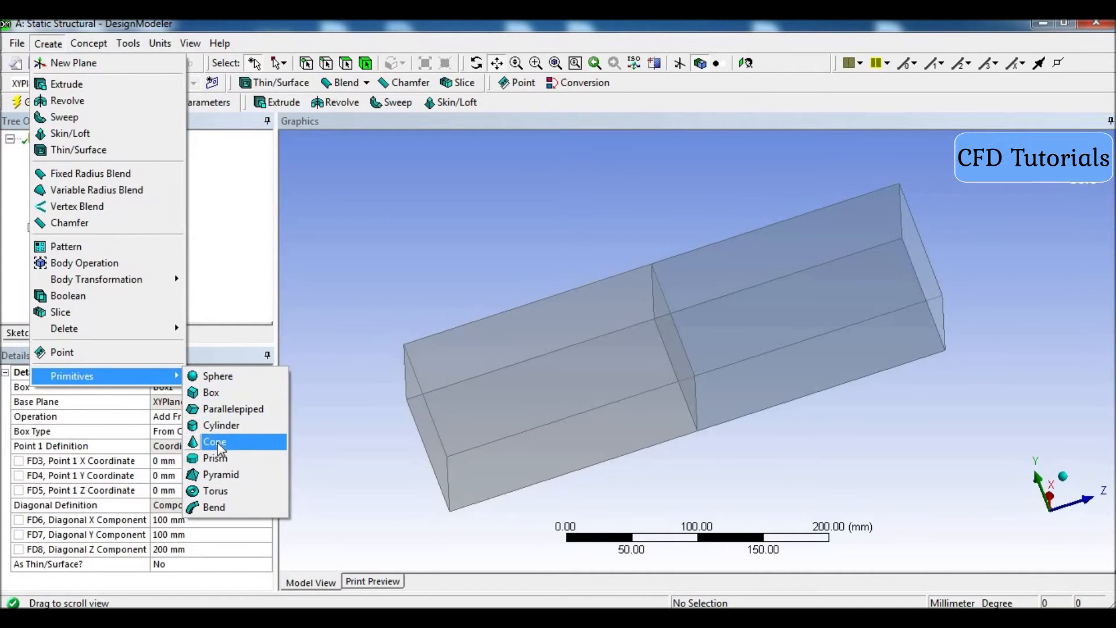
click(212, 393)
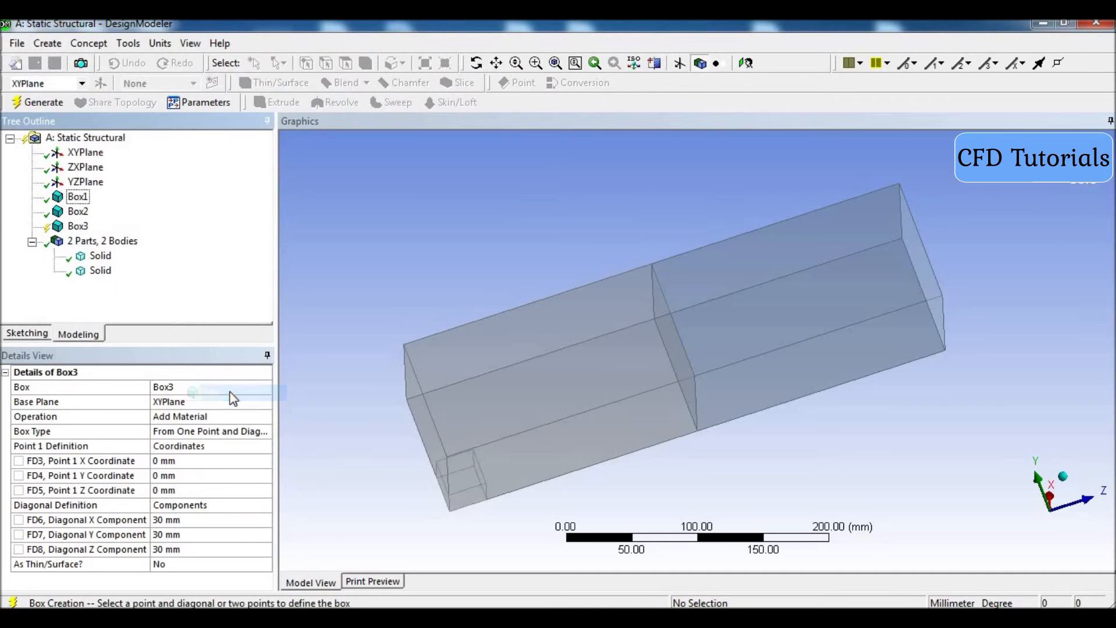
click(198, 519)
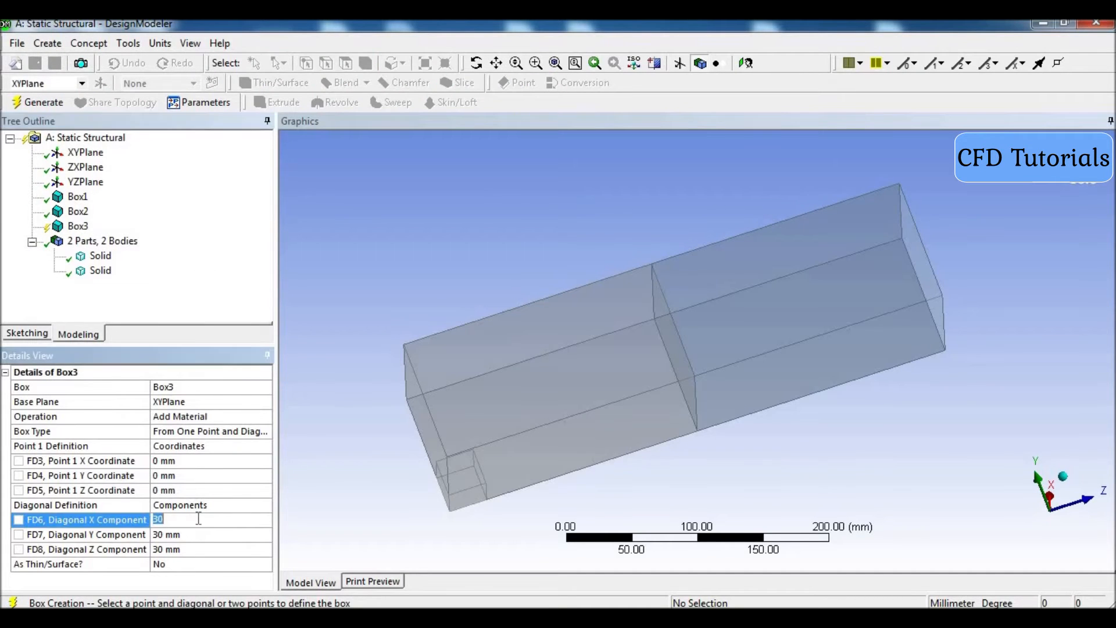
text(100)
click(198, 535)
text(10)
click(195, 550)
text(200)
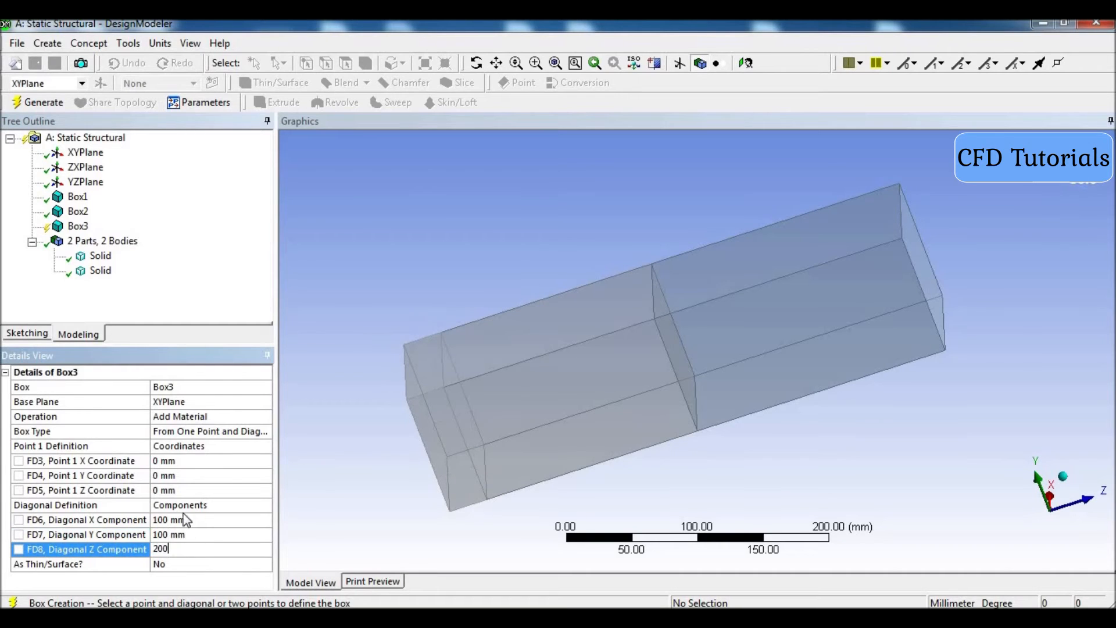
Step: Set the Point 1 Z coordinate of Box3 to 400 mm and its operation to Add Frozen, and generate it
click(184, 491)
text(400)
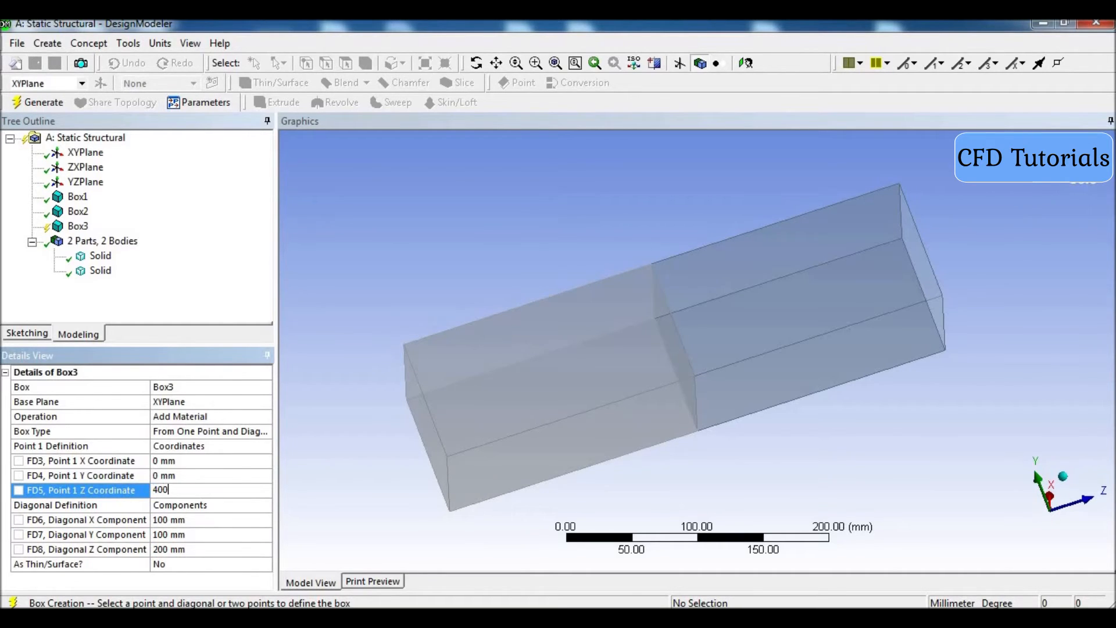
double_click(211, 414)
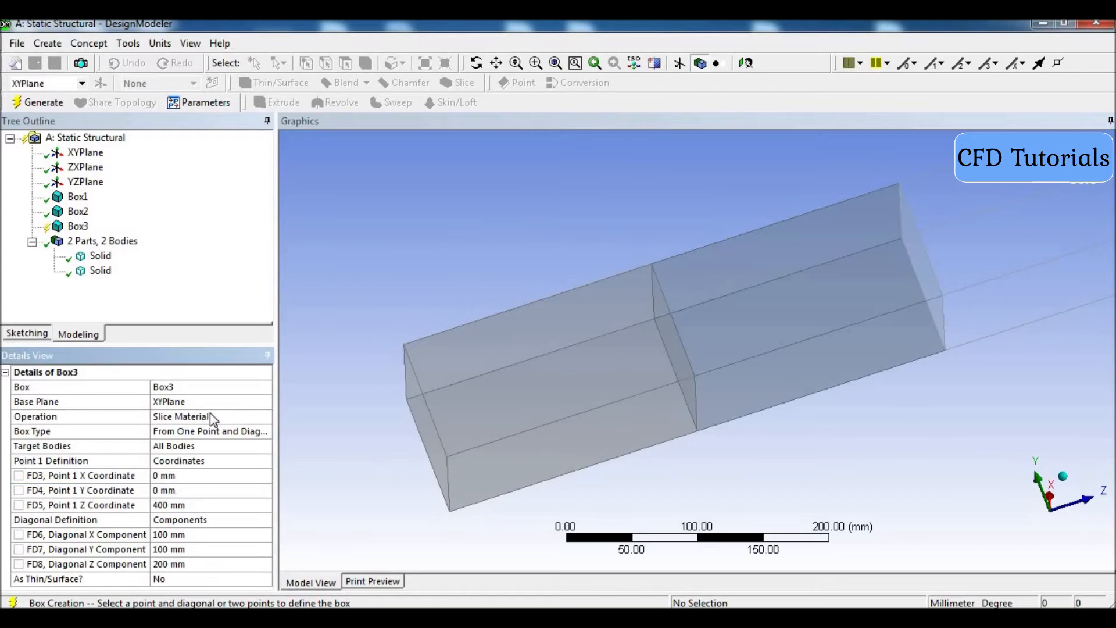
click(266, 418)
click(207, 439)
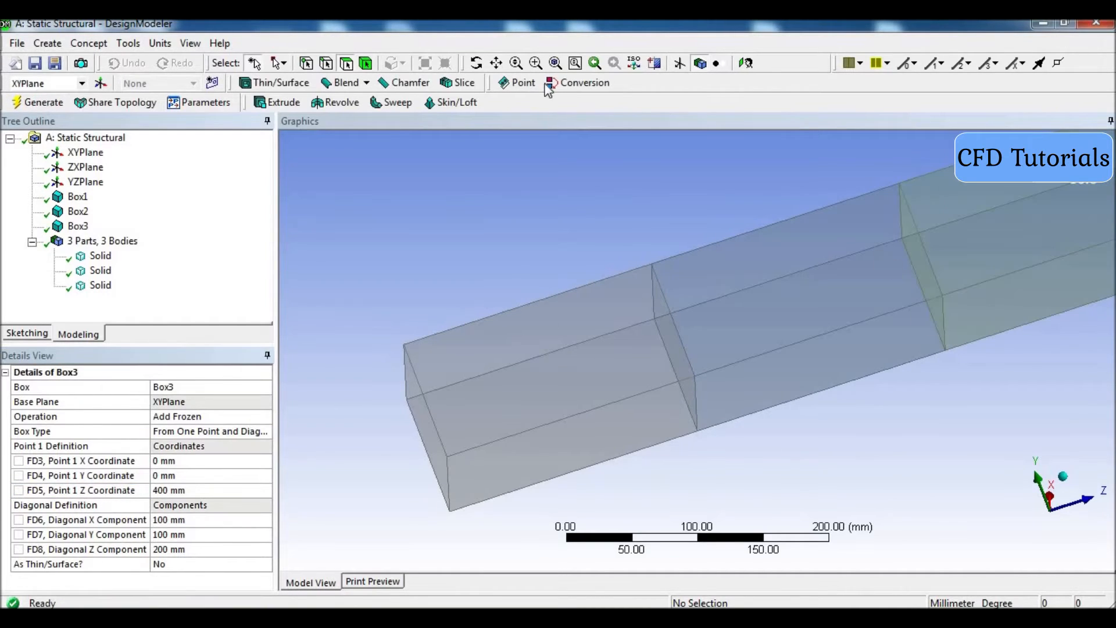
Step: Create a fourth box primitive on the XY plane with diagonal components of X 100, Y 100 and Z 200 mm
drag(556, 220, 484, 274)
scroll(532, 309, down, 2)
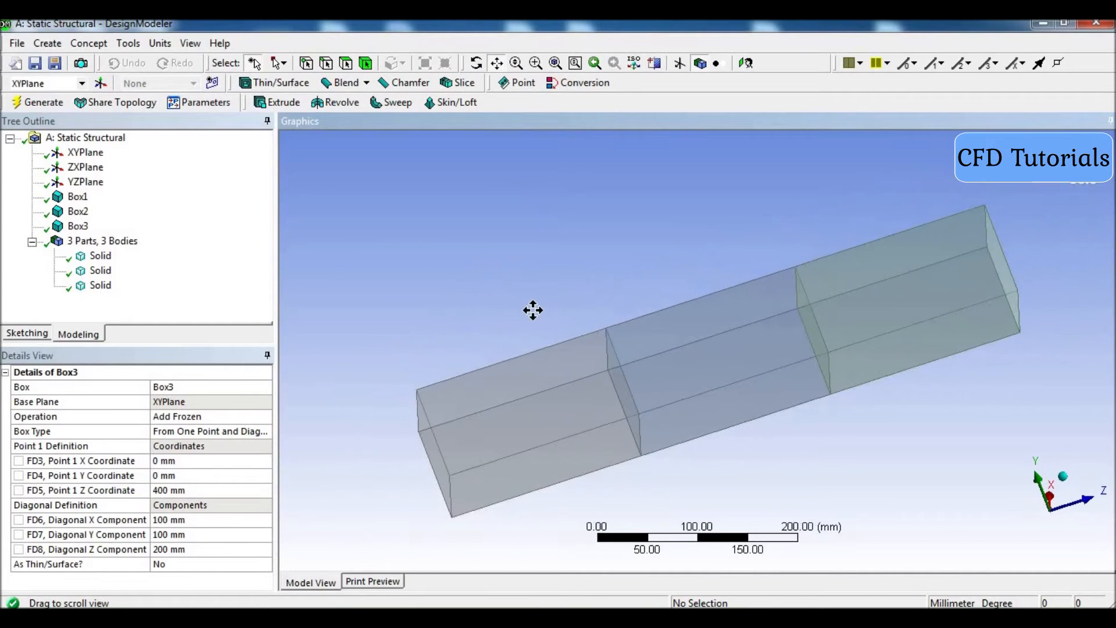
drag(532, 310, 512, 313)
click(55, 44)
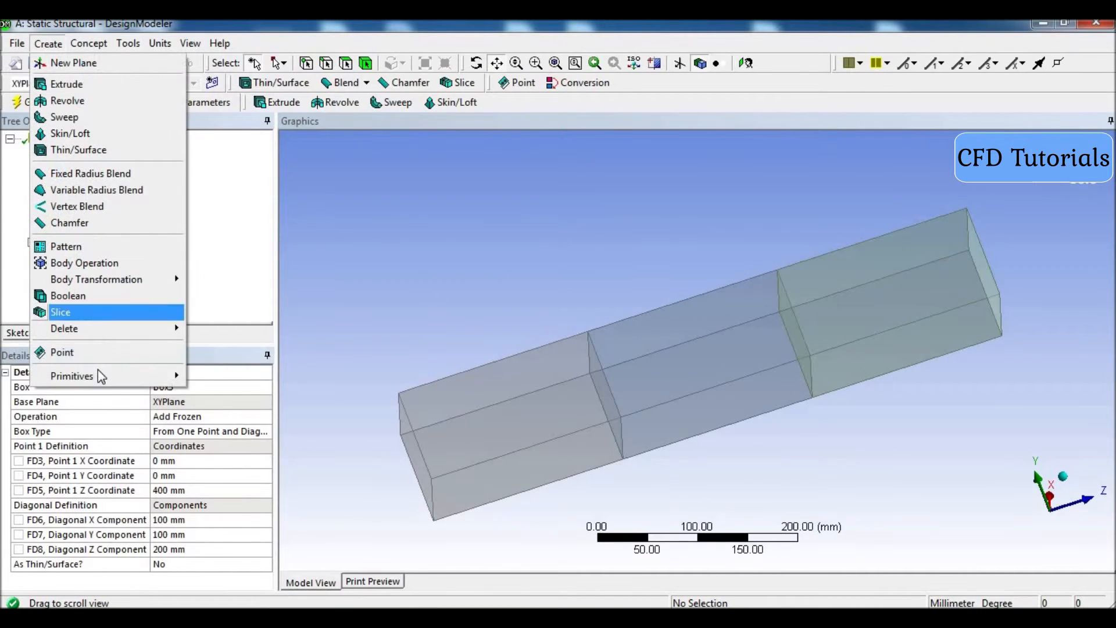
mouse_move(108, 375)
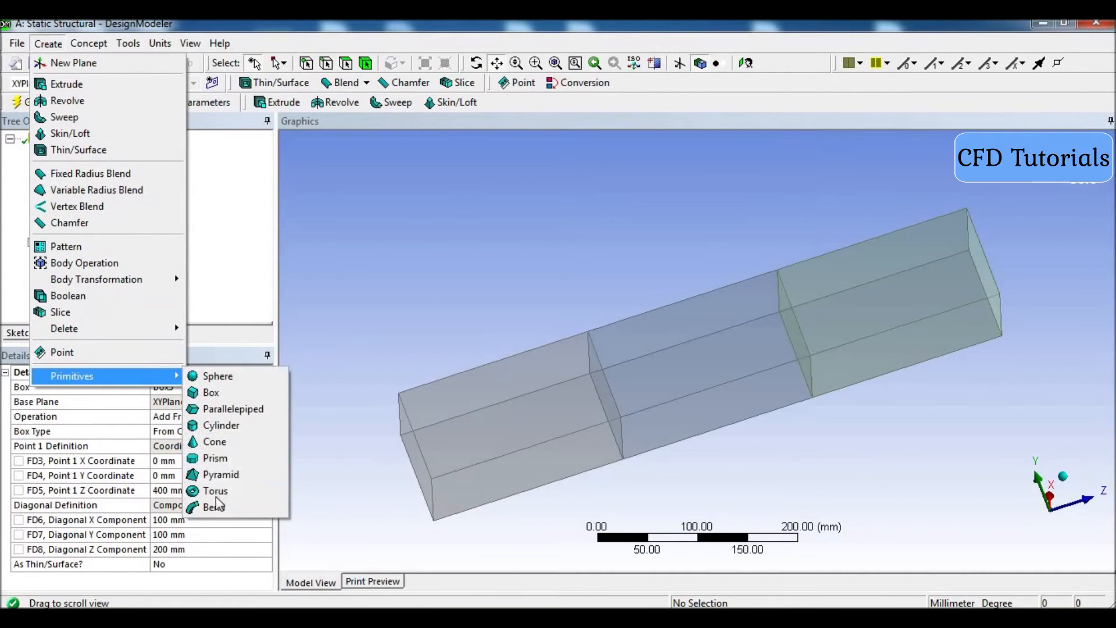
click(232, 395)
click(198, 490)
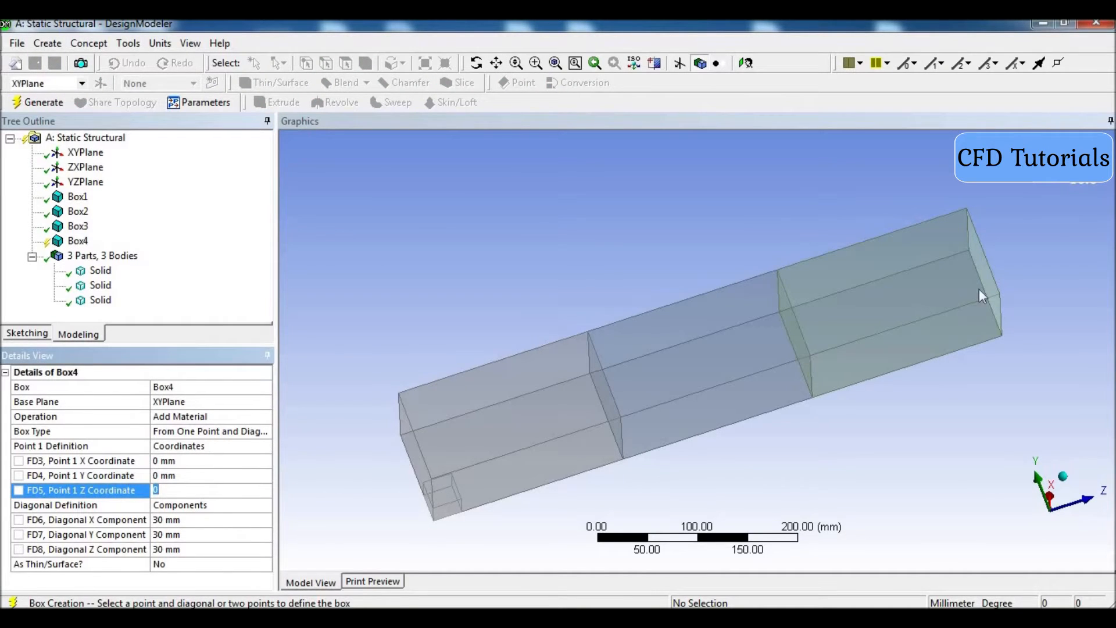
click(194, 521)
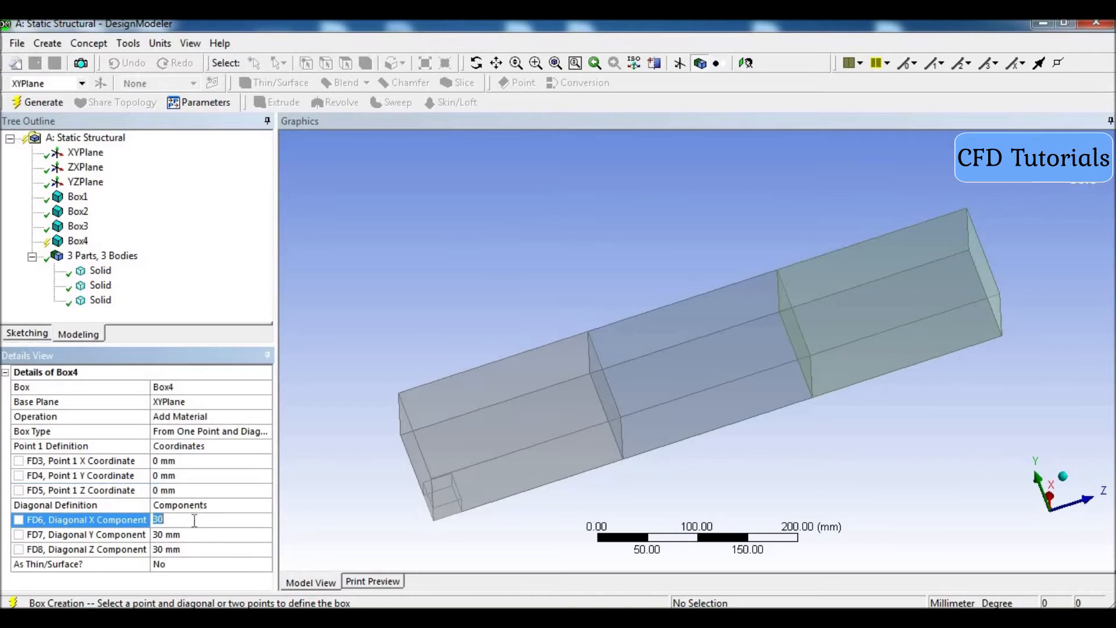
text(100)
click(198, 532)
text(100)
click(198, 548)
text(200)
Step: Set the Point 1 Z coordinate of Box4 to 600 mm and its operation to Add Frozen, and generate it
click(200, 490)
text(600)
key(Return)
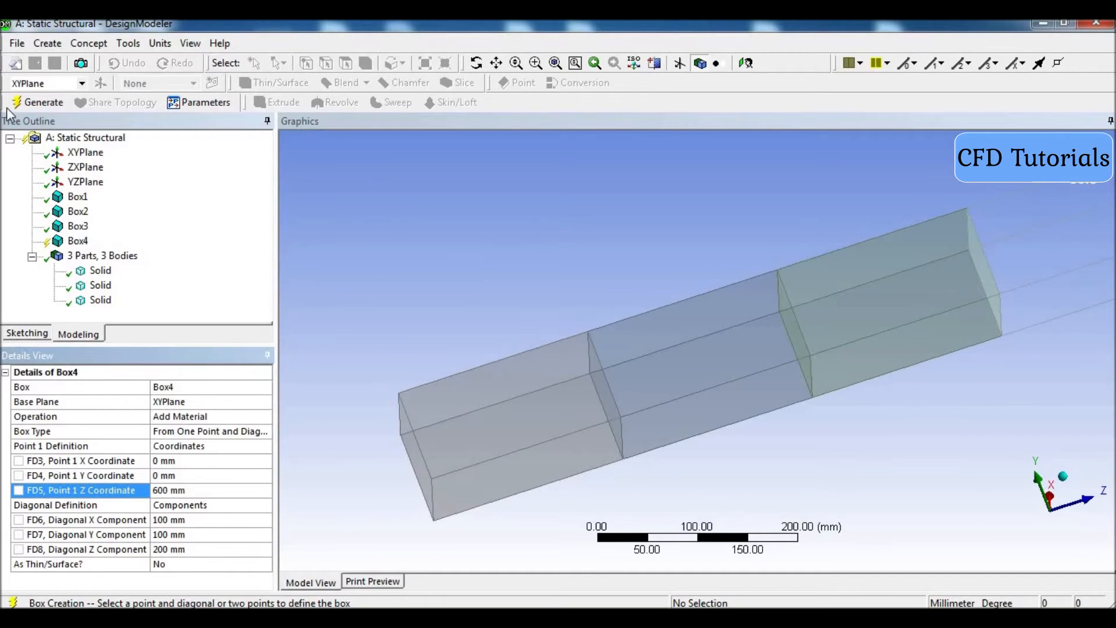
click(228, 417)
click(233, 420)
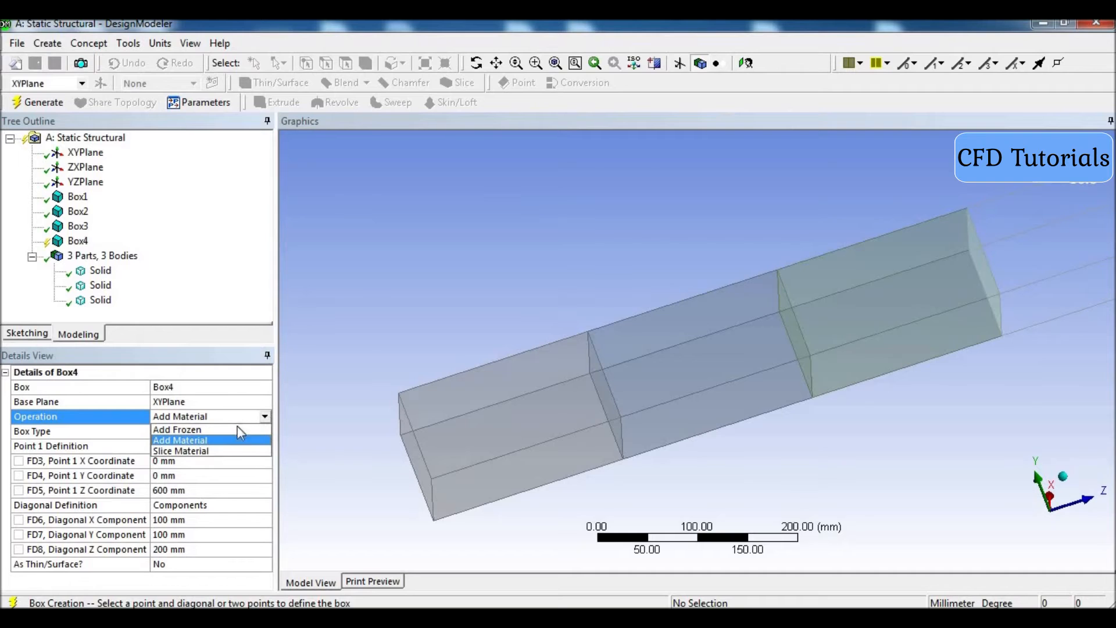
click(237, 438)
click(49, 103)
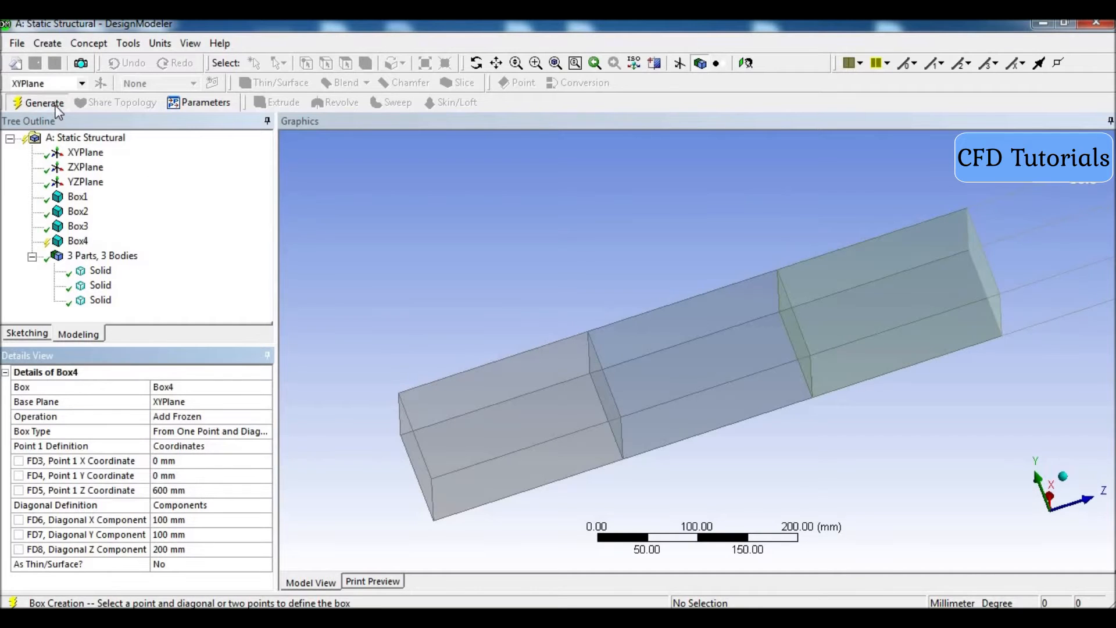
Step: Add a fifth box primitive on the XY plane with its operation set to Add Frozen
click(496, 63)
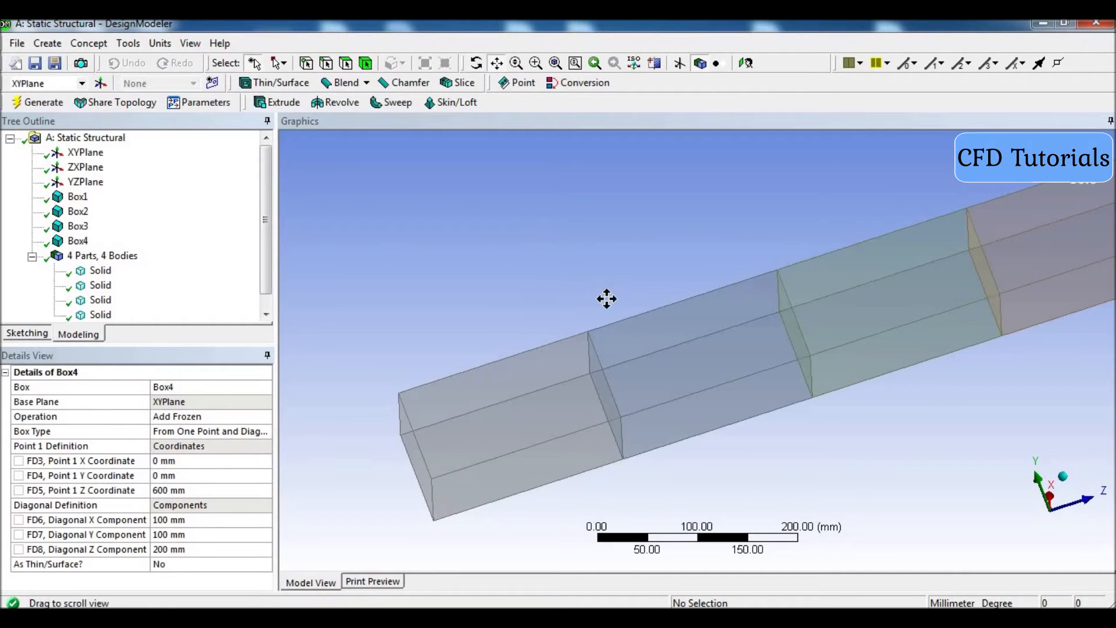
drag(605, 298, 511, 347)
scroll(509, 345, down, 2)
scroll(510, 346, down, 1)
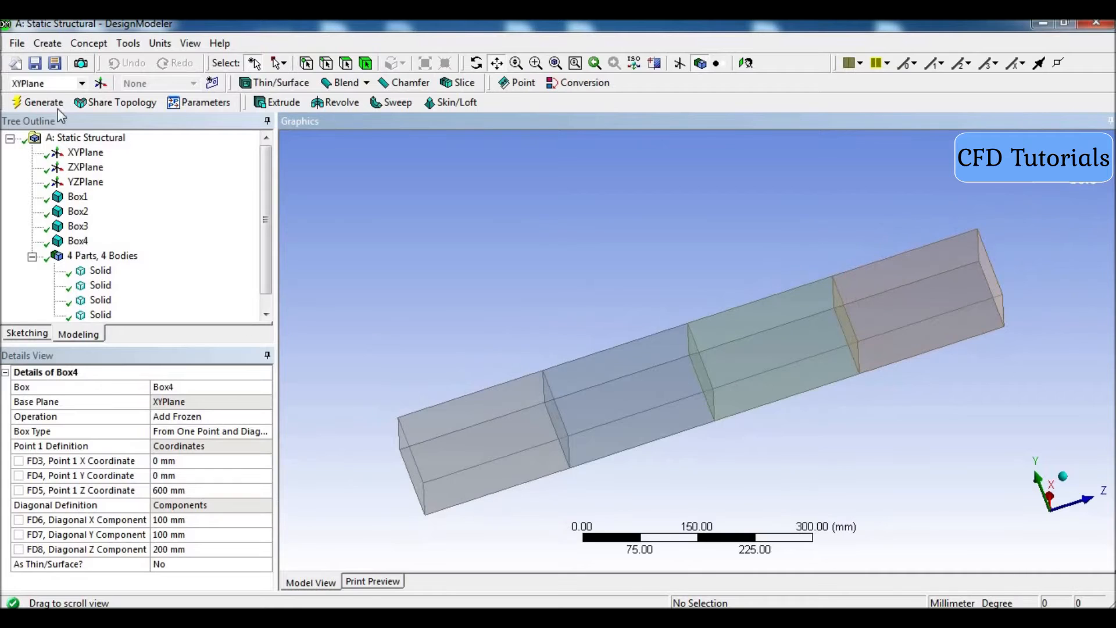
click(48, 43)
mouse_move(82, 378)
click(211, 392)
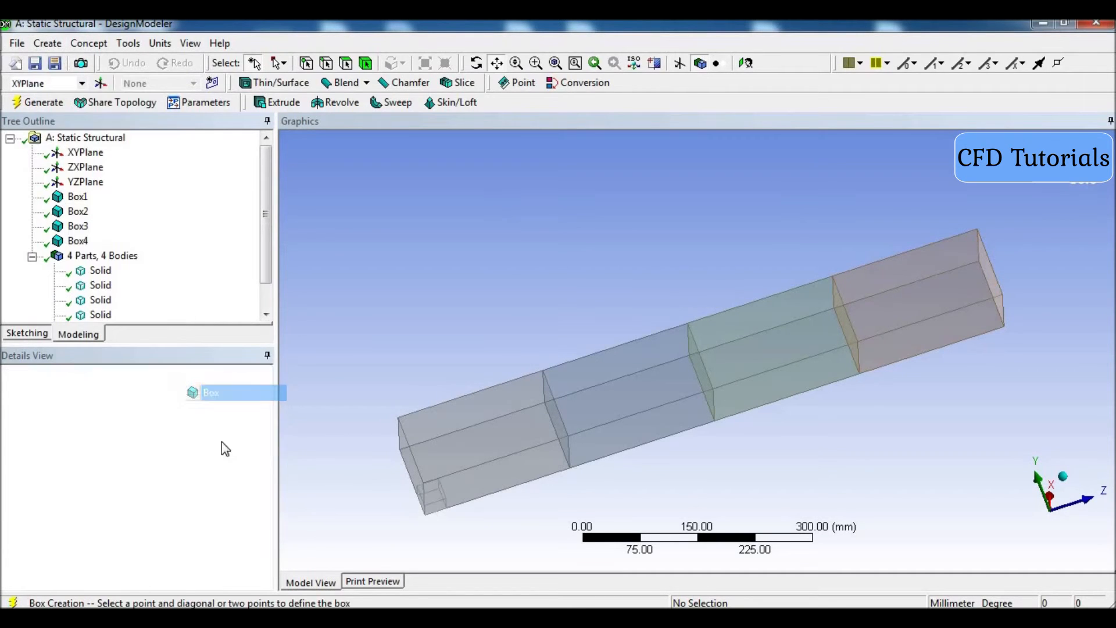
double_click(182, 415)
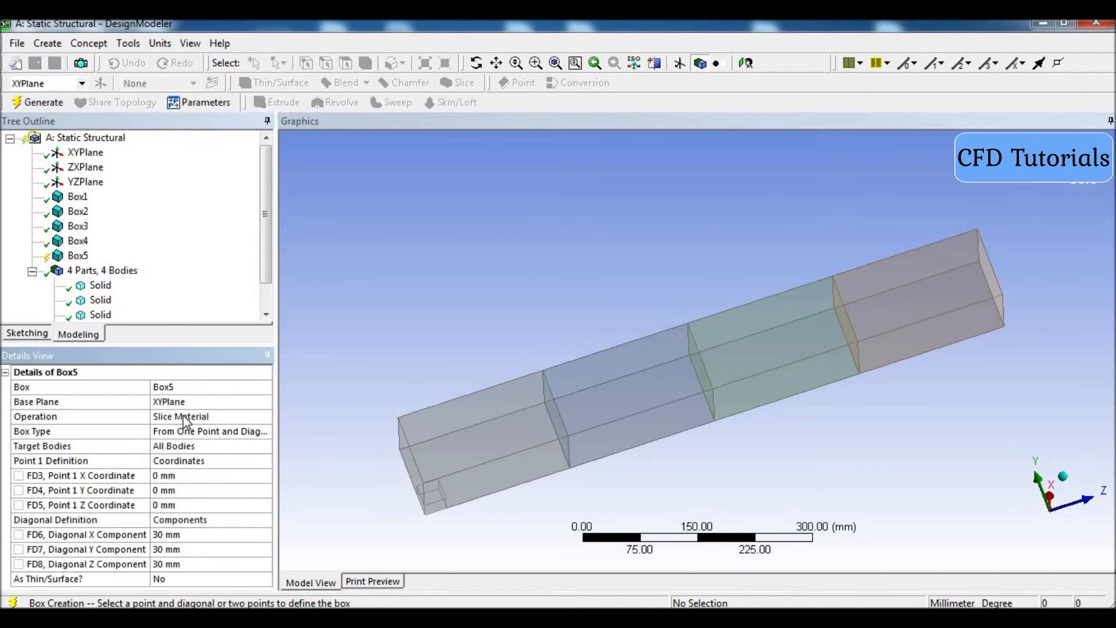
click(265, 416)
click(212, 427)
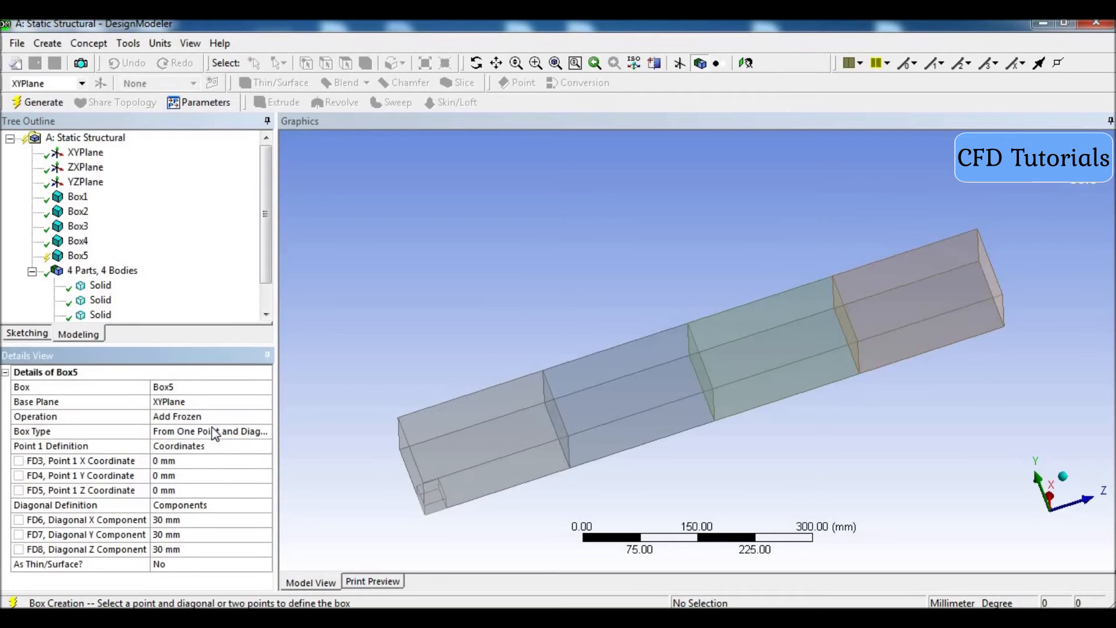
Step: Give Box5 a Point 1 Z coordinate of 800 mm and diagonal components of 100, 100 and 200 mm, and generate it
click(183, 492)
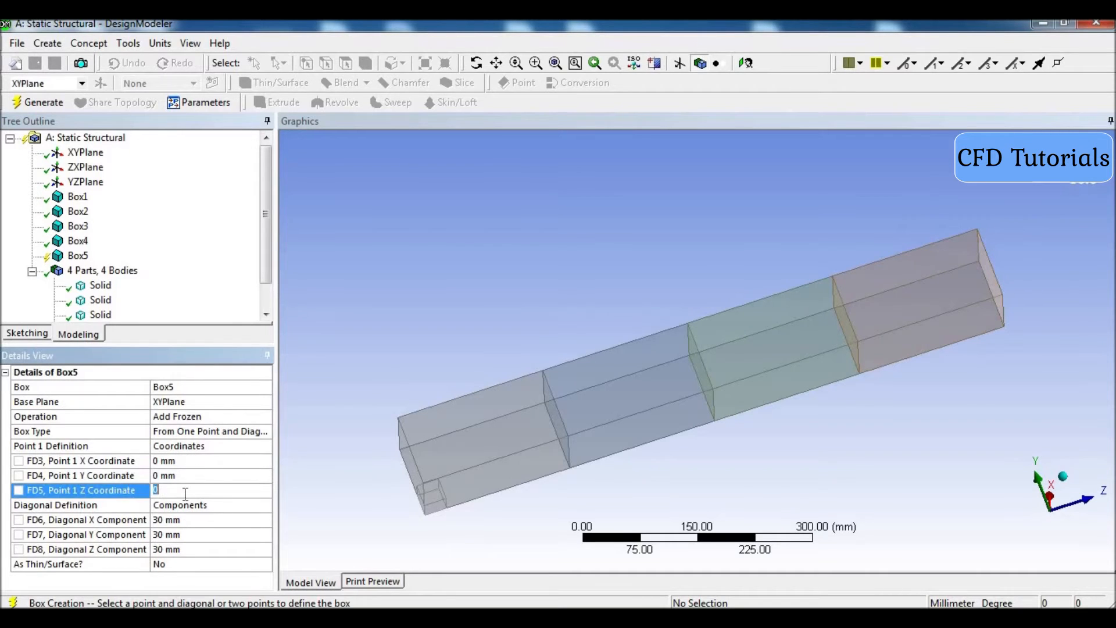
text(800)
click(196, 518)
text(100)
click(204, 540)
text(100)
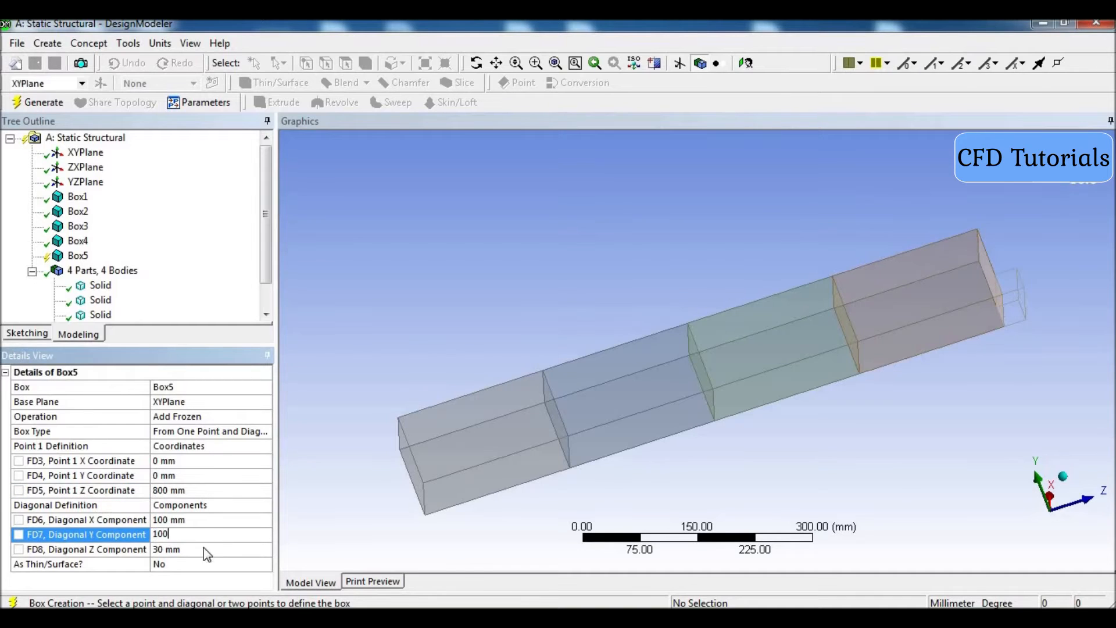
click(203, 551)
text(200)
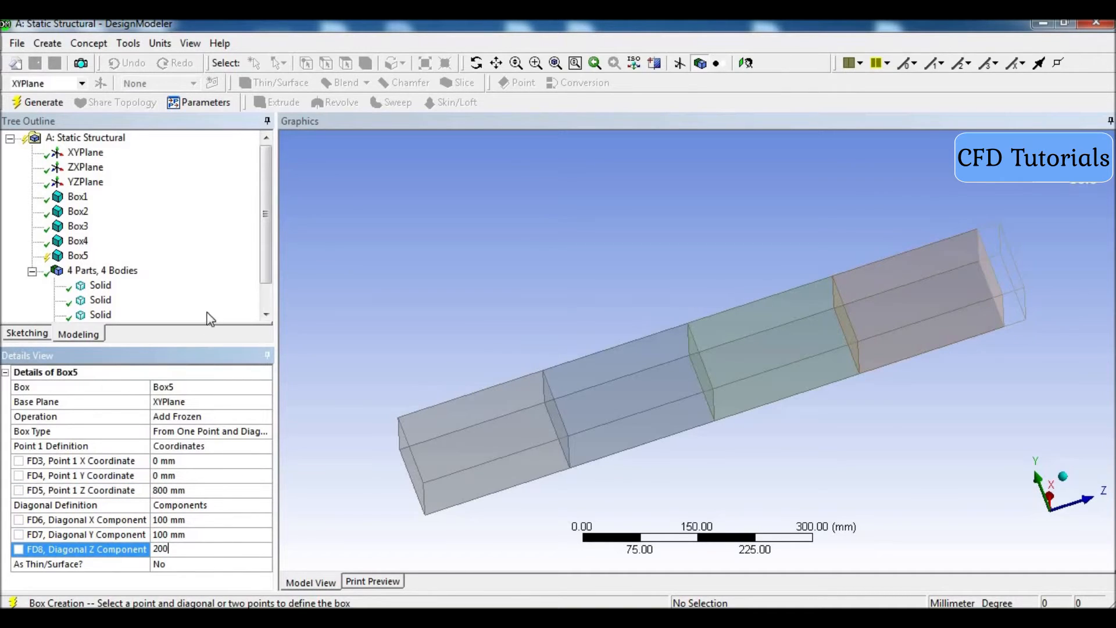
click(28, 103)
Step: Select all five solid bodies and form a new multi-body part from them
click(496, 63)
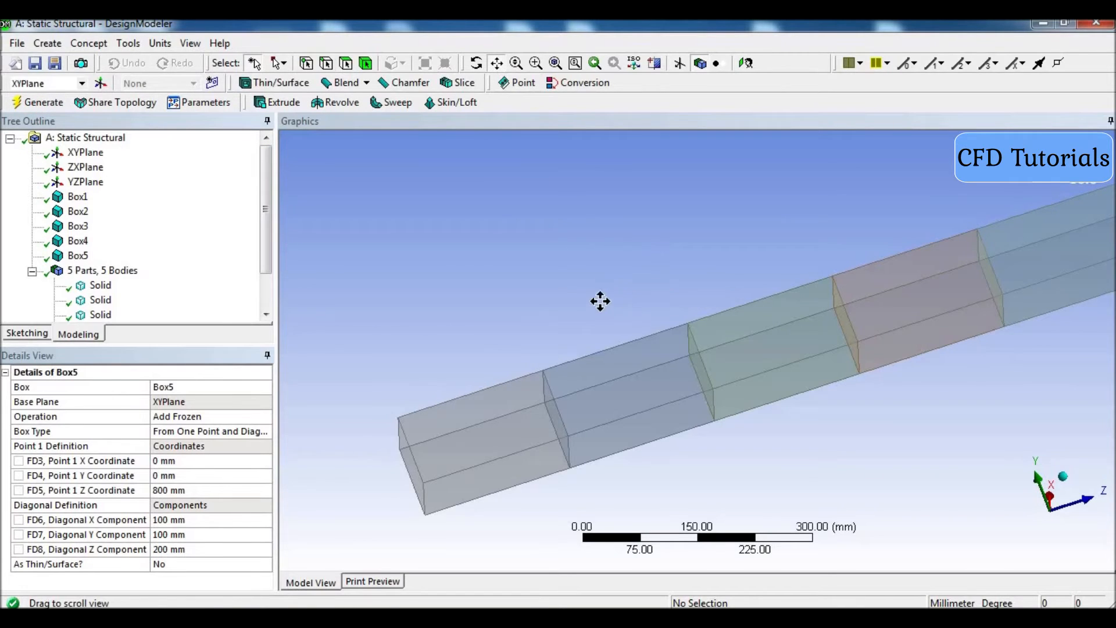
drag(613, 296, 568, 314)
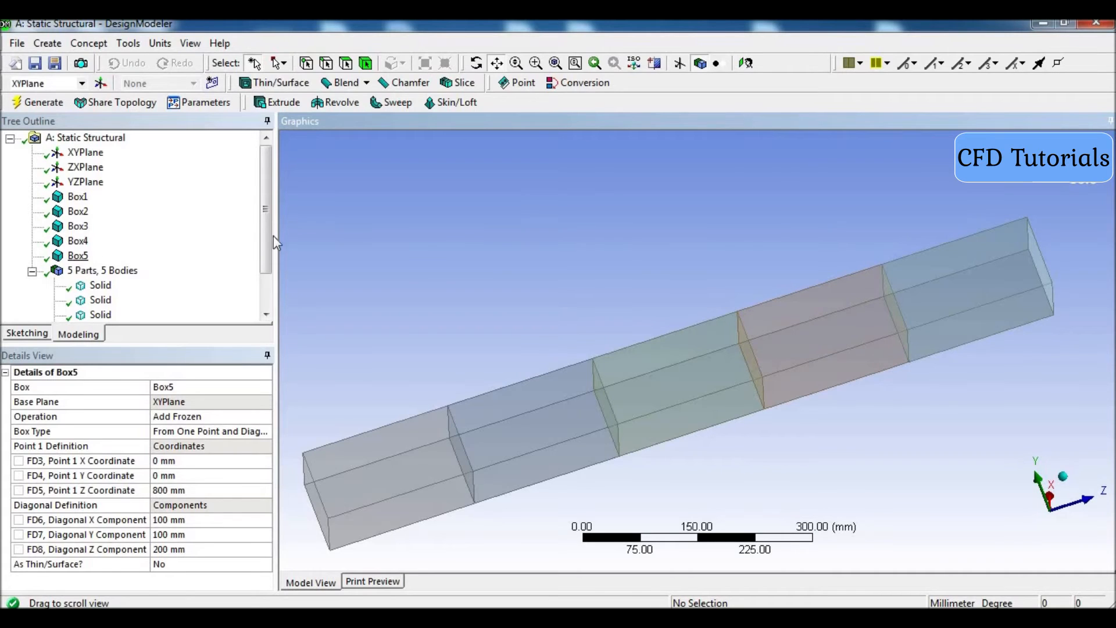
drag(268, 257, 270, 289)
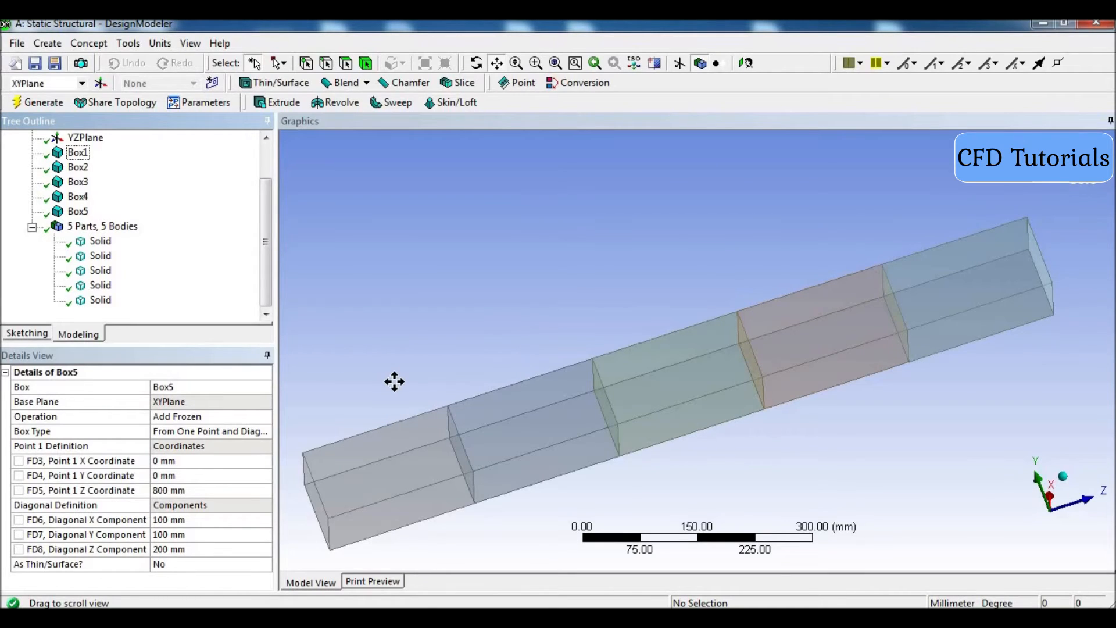
click(104, 242)
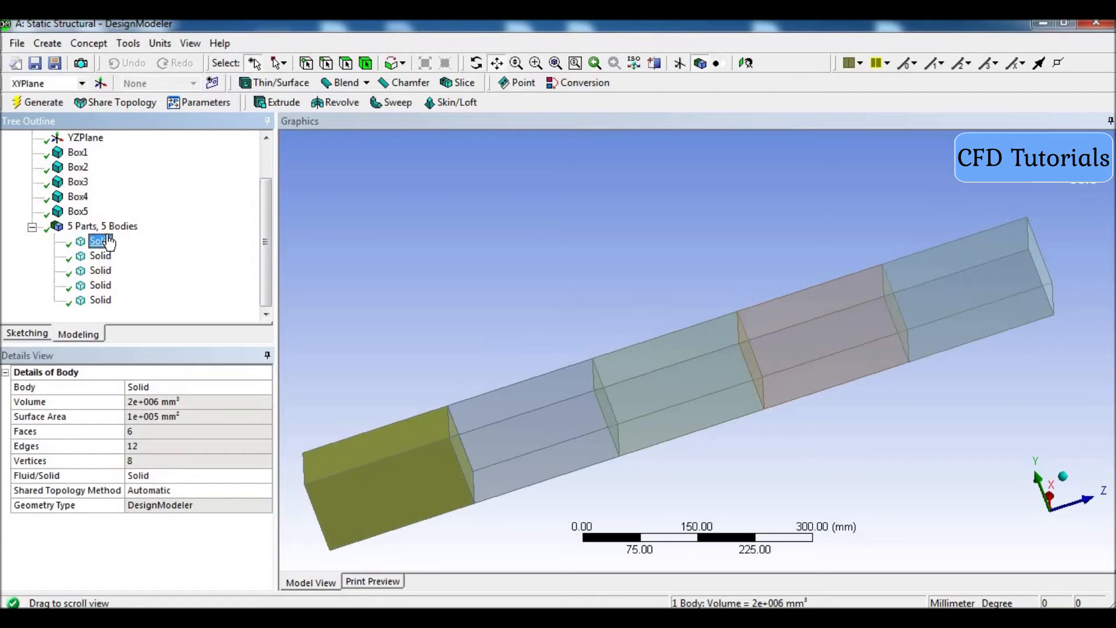
key(shift+Down)
key(shift+Down)
key(shift+Down)
key(shift+Down)
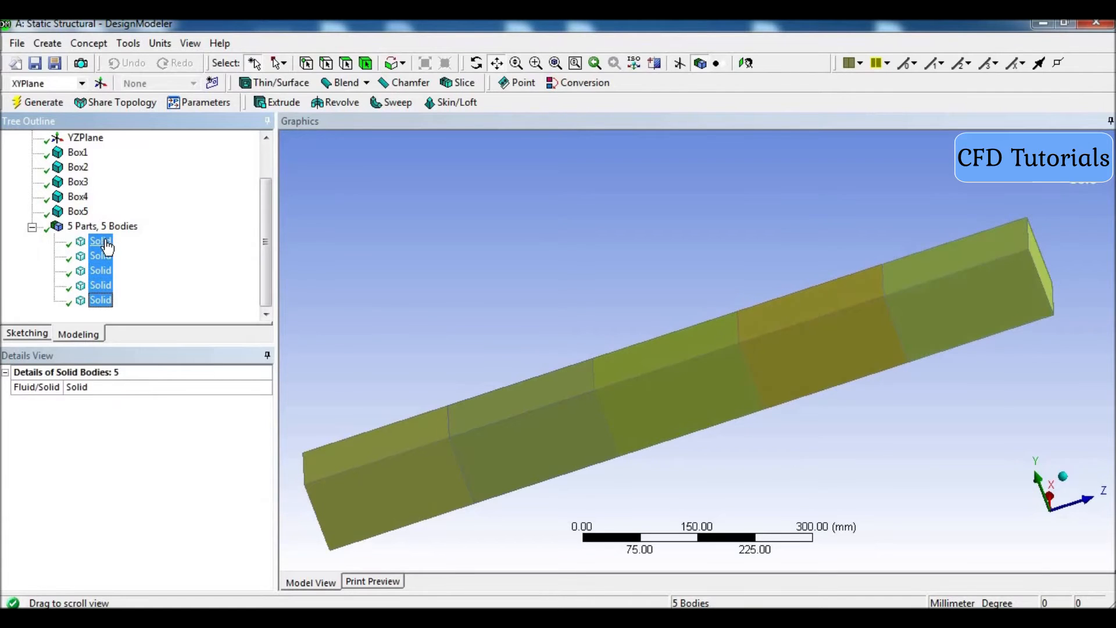
right_click(108, 246)
click(154, 299)
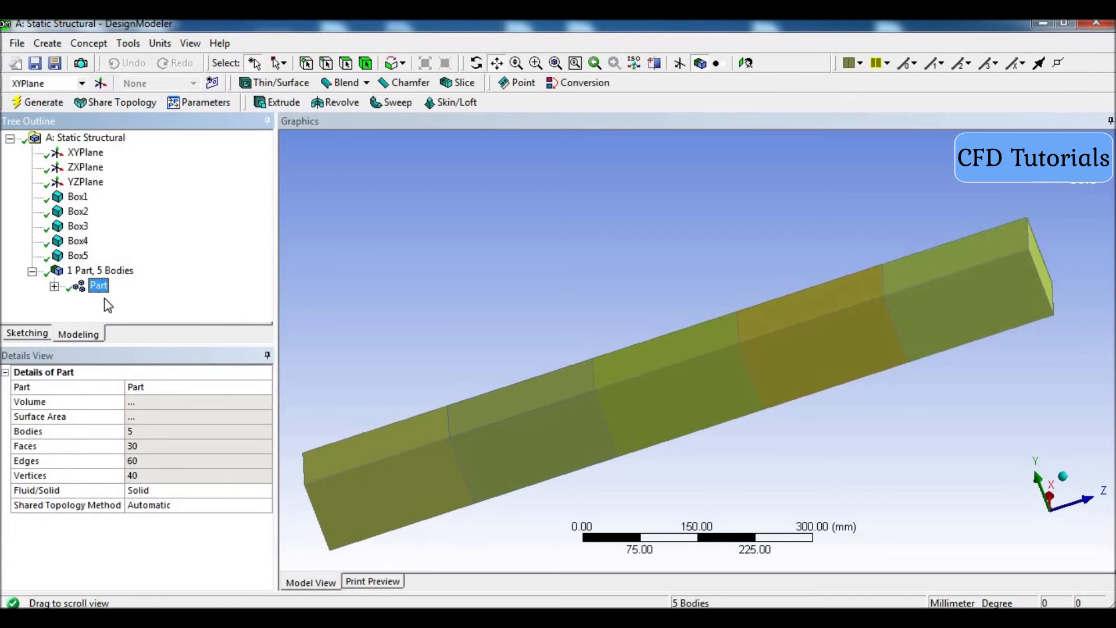
Step: Highlight Box1 in the geometry, and close DesignModeler to return to the Workbench project
click(78, 197)
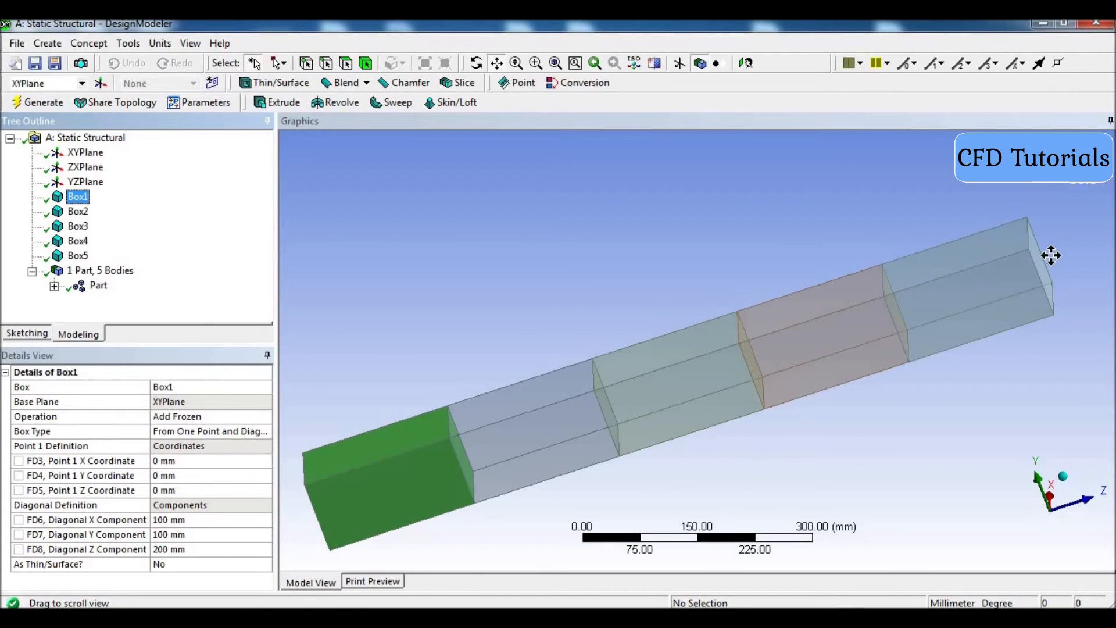
drag(531, 344, 540, 341)
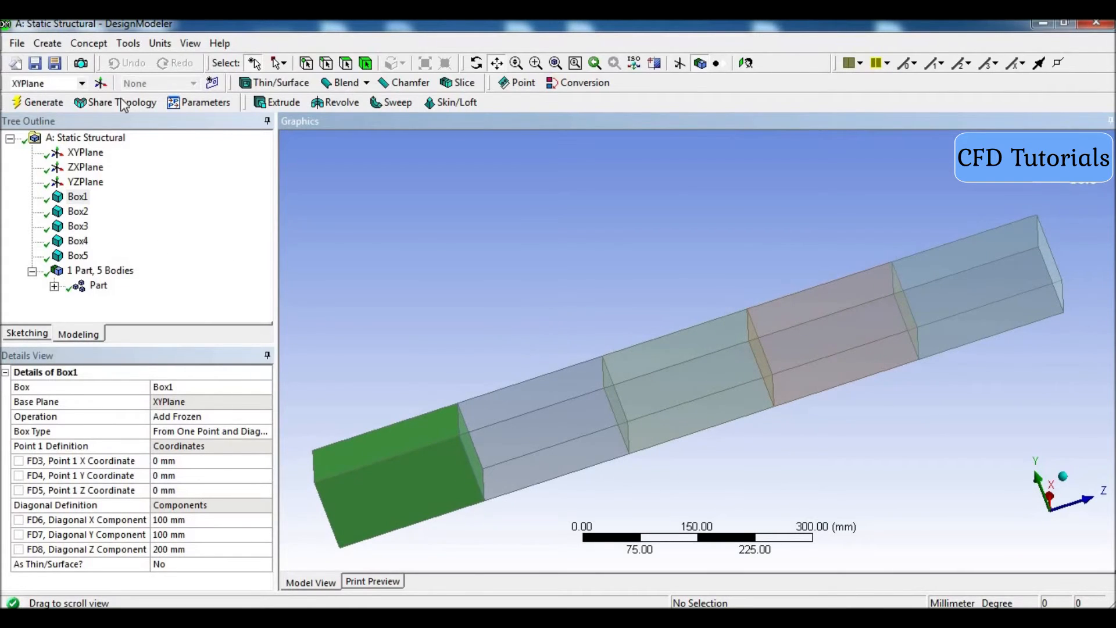
click(17, 43)
click(62, 311)
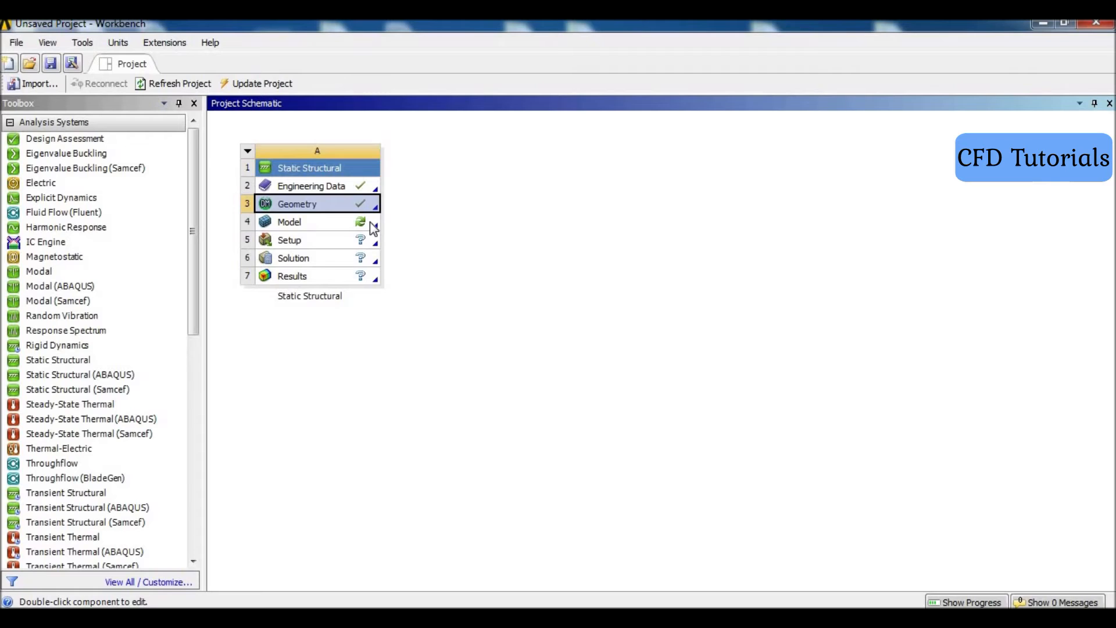
Step: Open the Model cell of the Static Structural system for editing in Mechanical
click(373, 225)
right_click(374, 226)
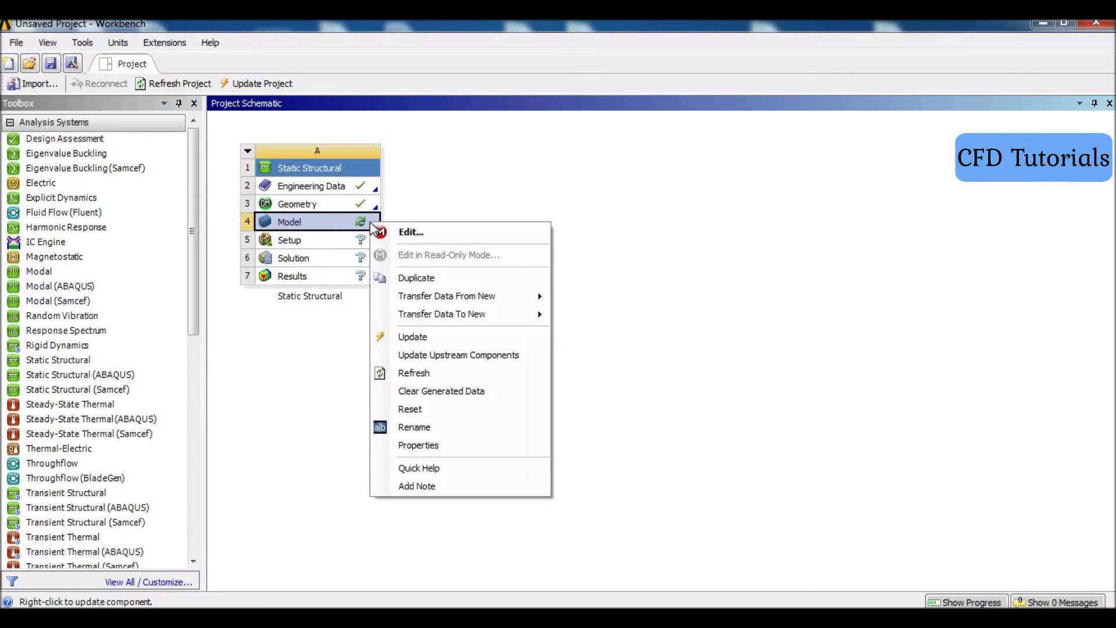
click(424, 238)
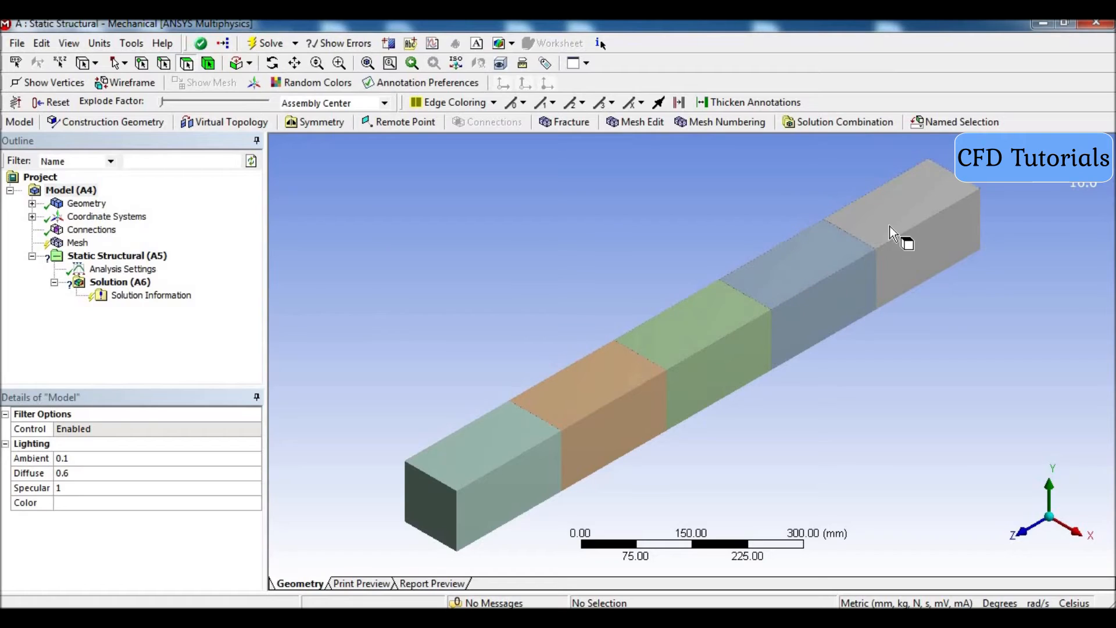
Step: Generate the mesh with default settings, and set its Use Advanced Size Function to On: Proximity and Curvature
click(84, 244)
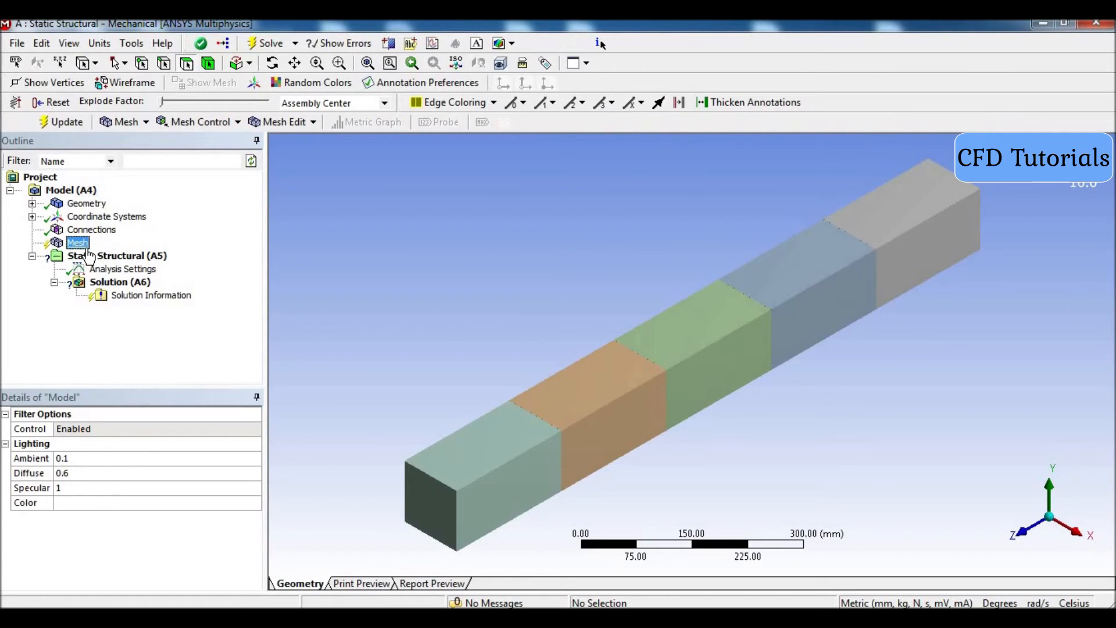
click(68, 127)
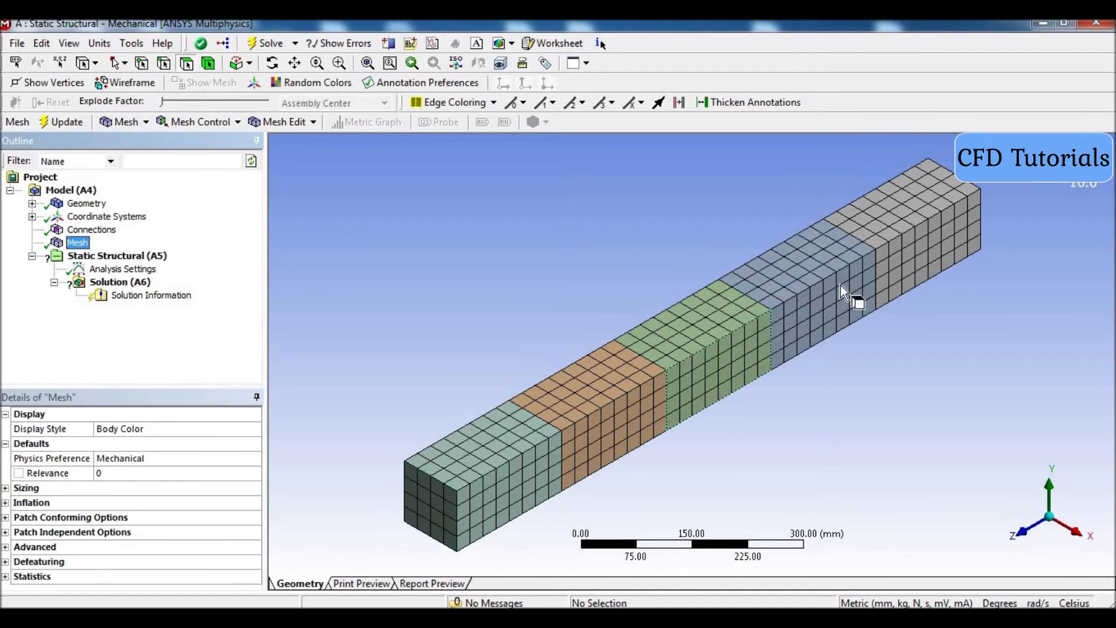
click(6, 488)
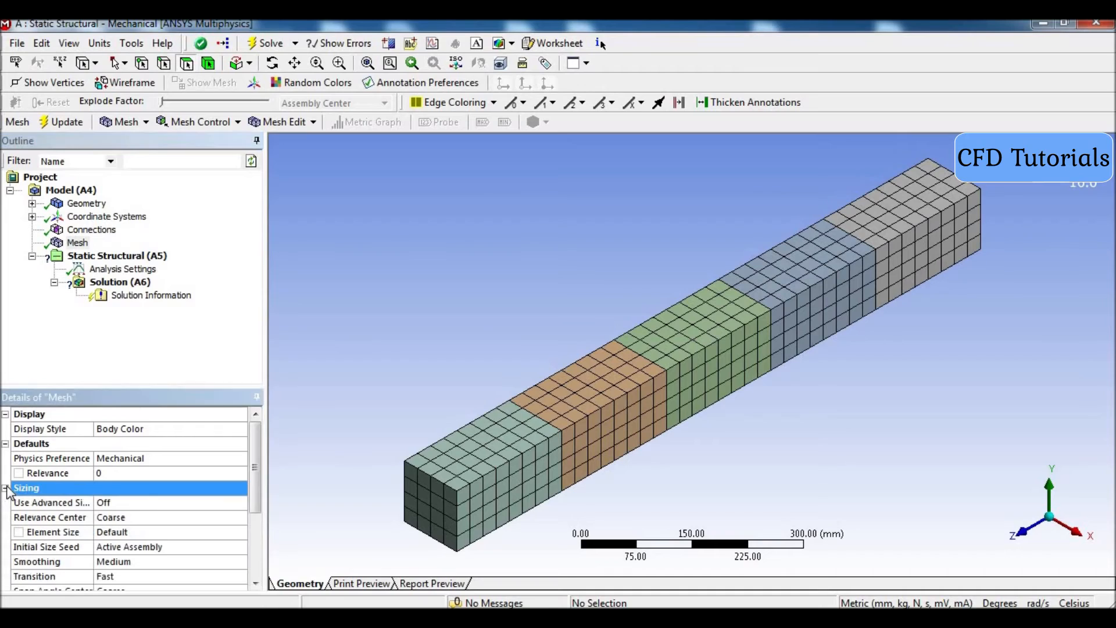
click(159, 504)
click(240, 503)
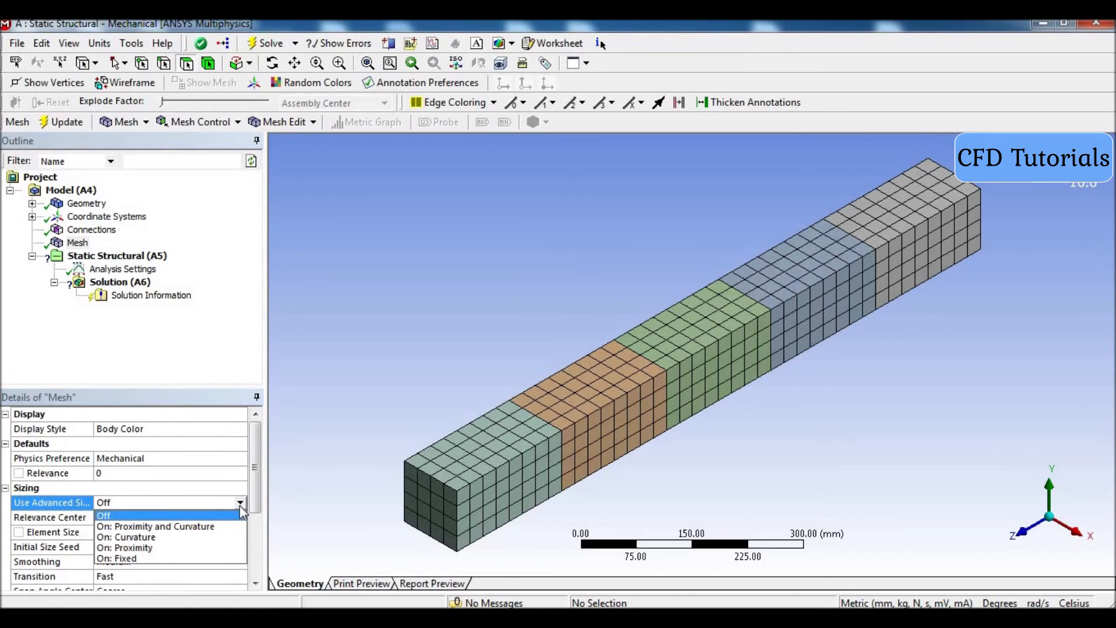
click(204, 525)
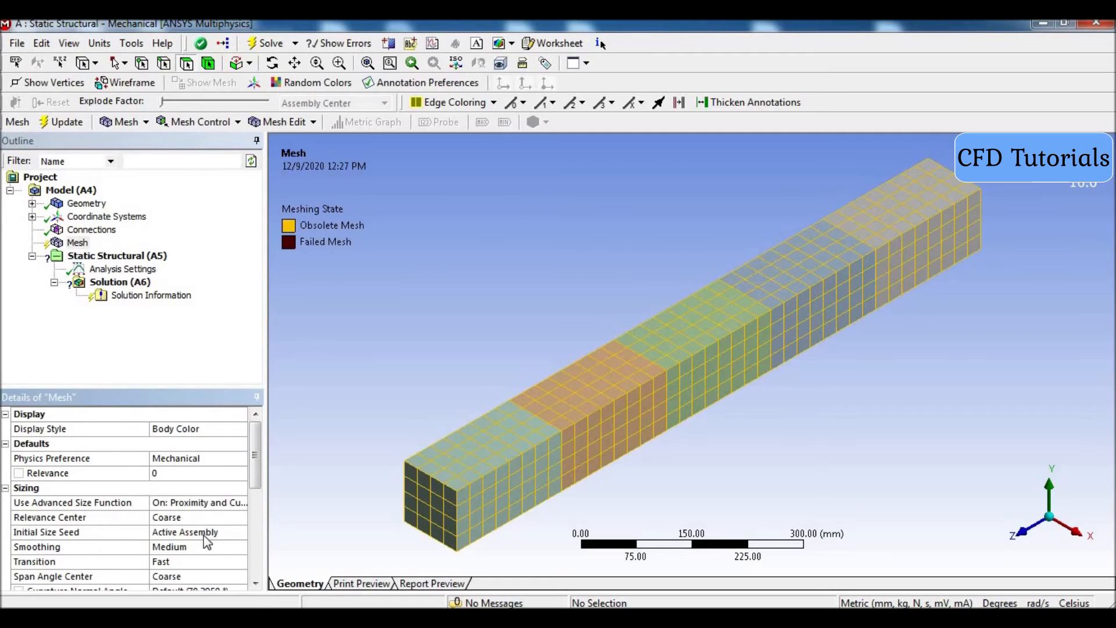
Step: Set the mesh Relevance Center to Fine and update the mesh
click(210, 519)
click(239, 517)
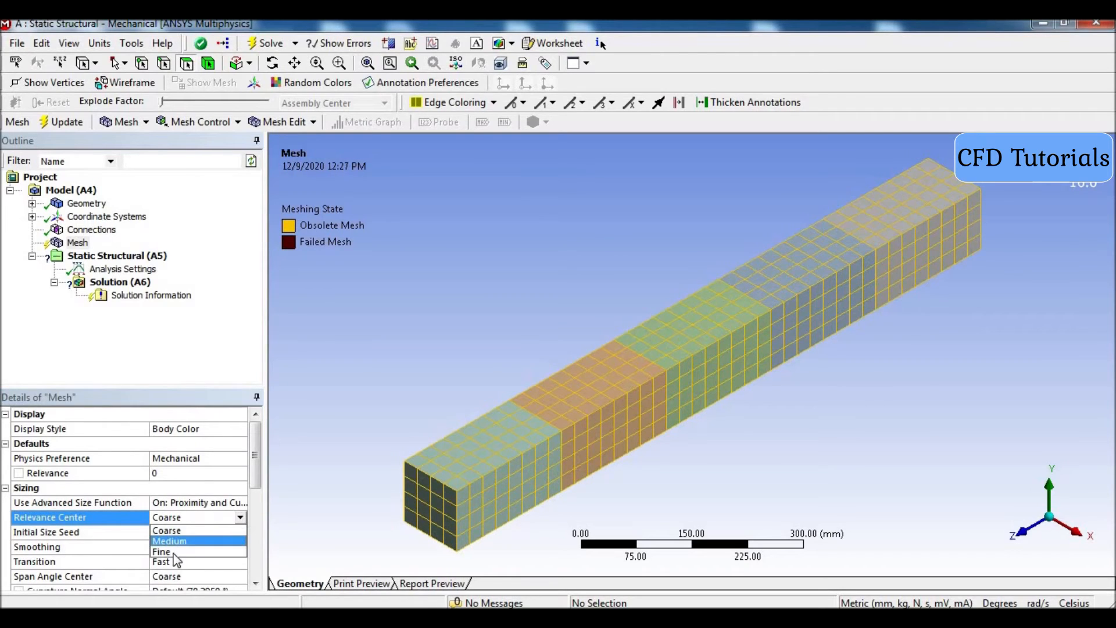
click(176, 550)
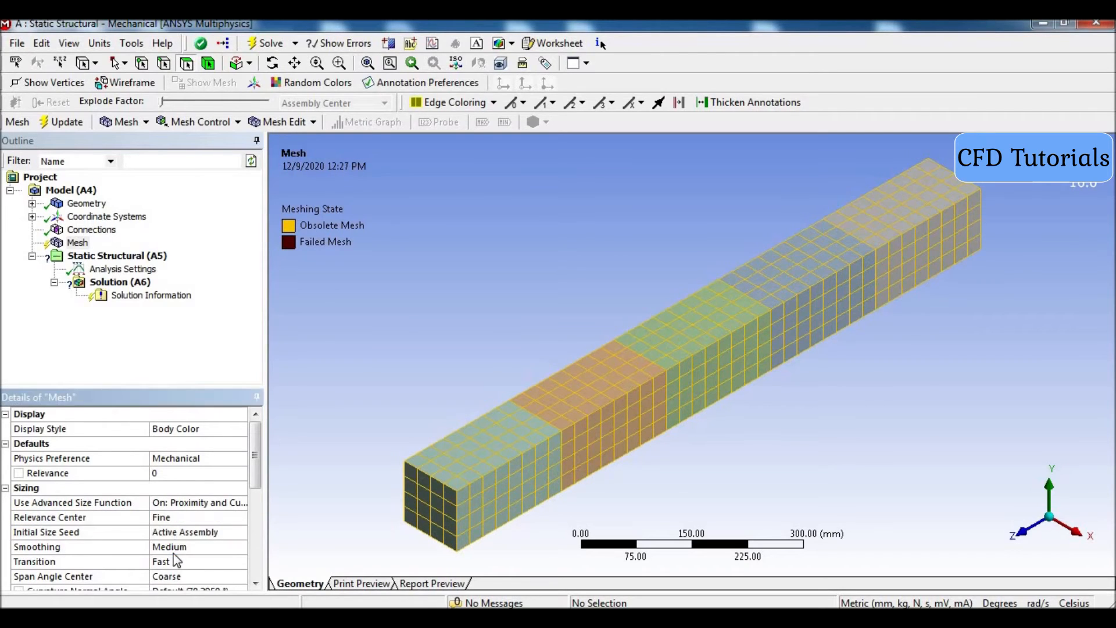
click(75, 122)
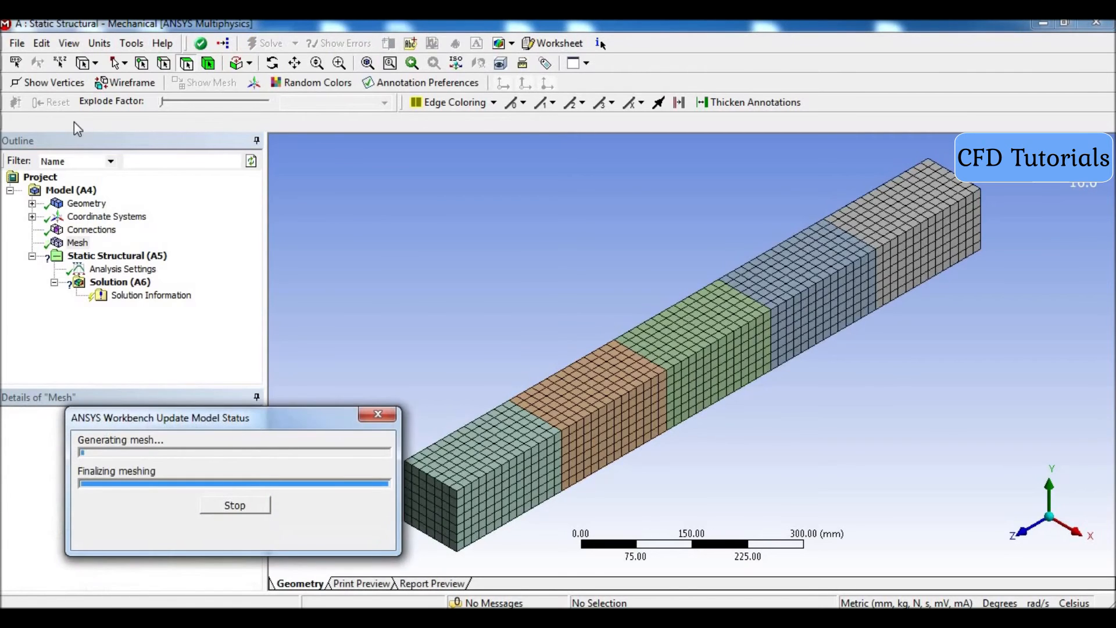
Step: Add a fixed support to the Static Structural analysis on the outer end face of the teal box
click(104, 261)
right_click(105, 260)
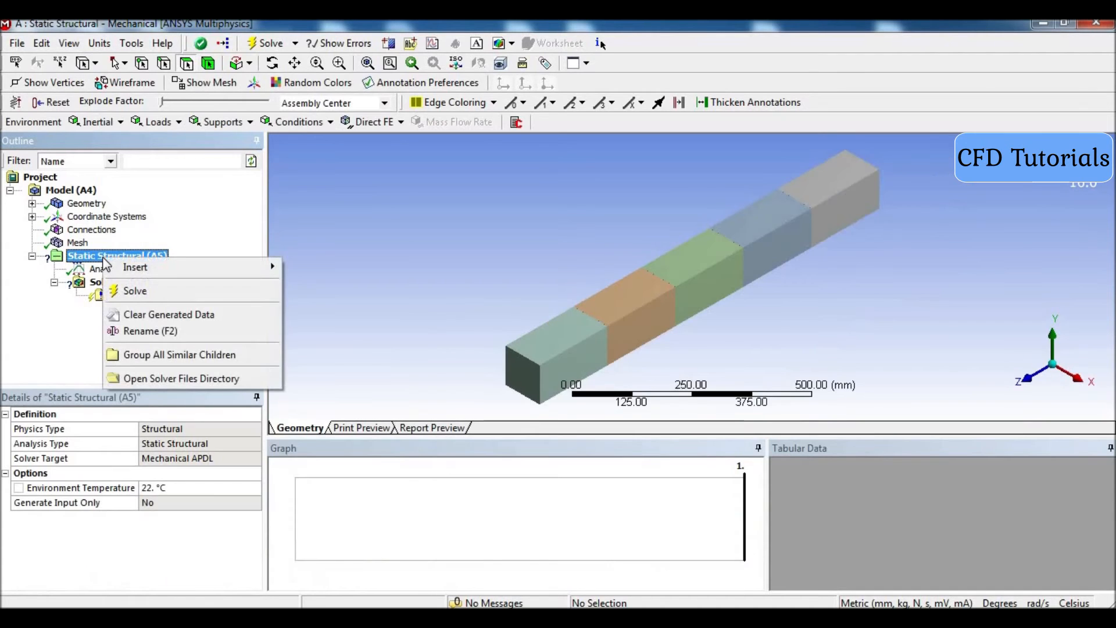
mouse_move(143, 267)
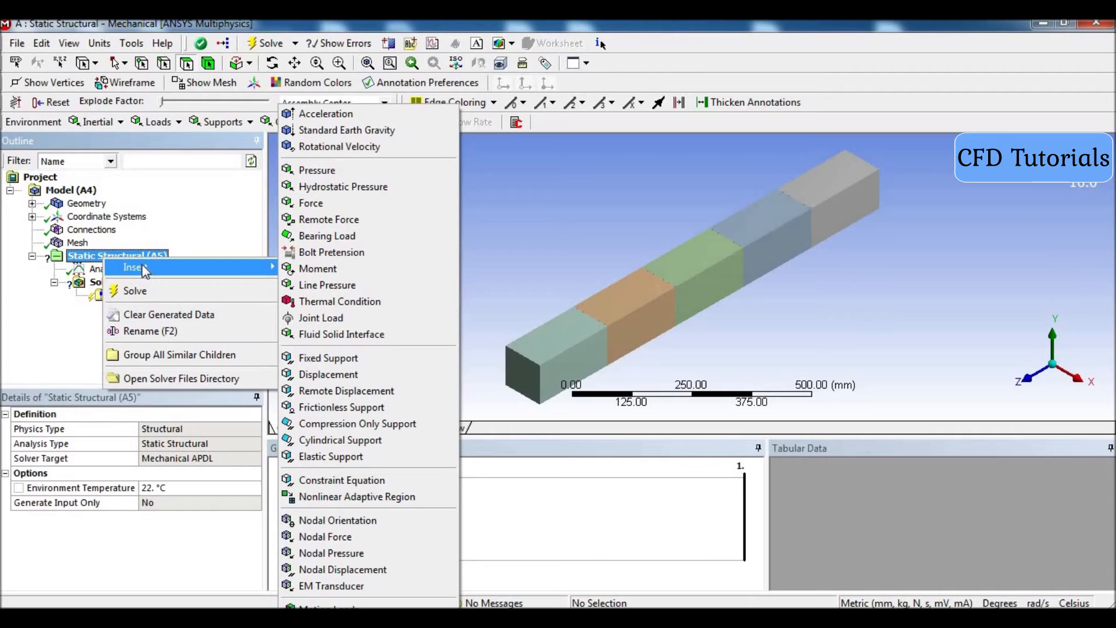
click(320, 364)
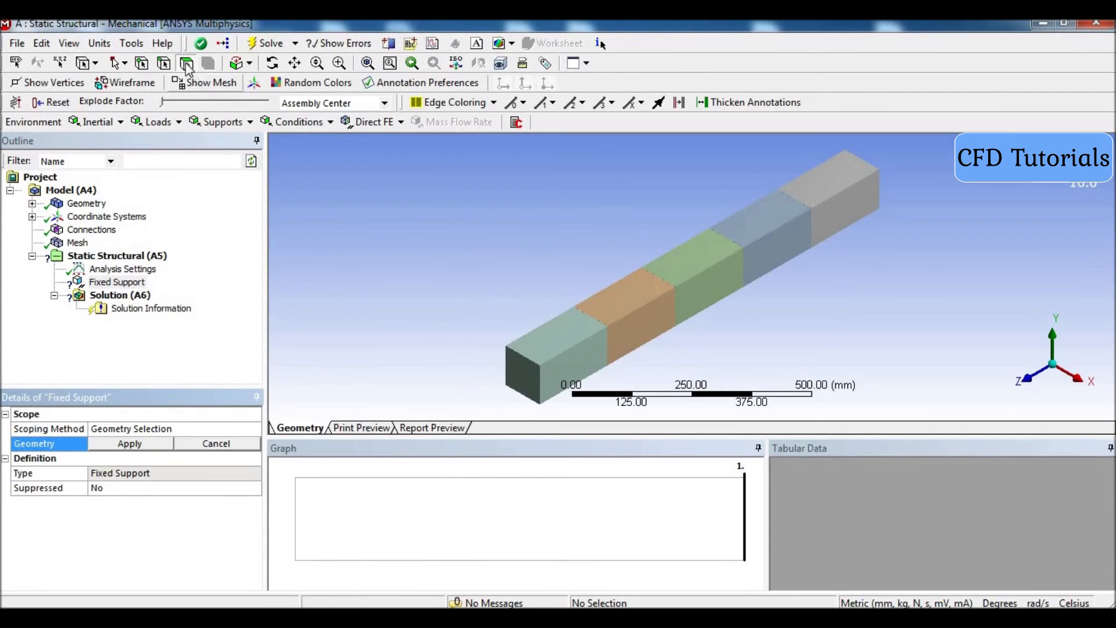
click(514, 378)
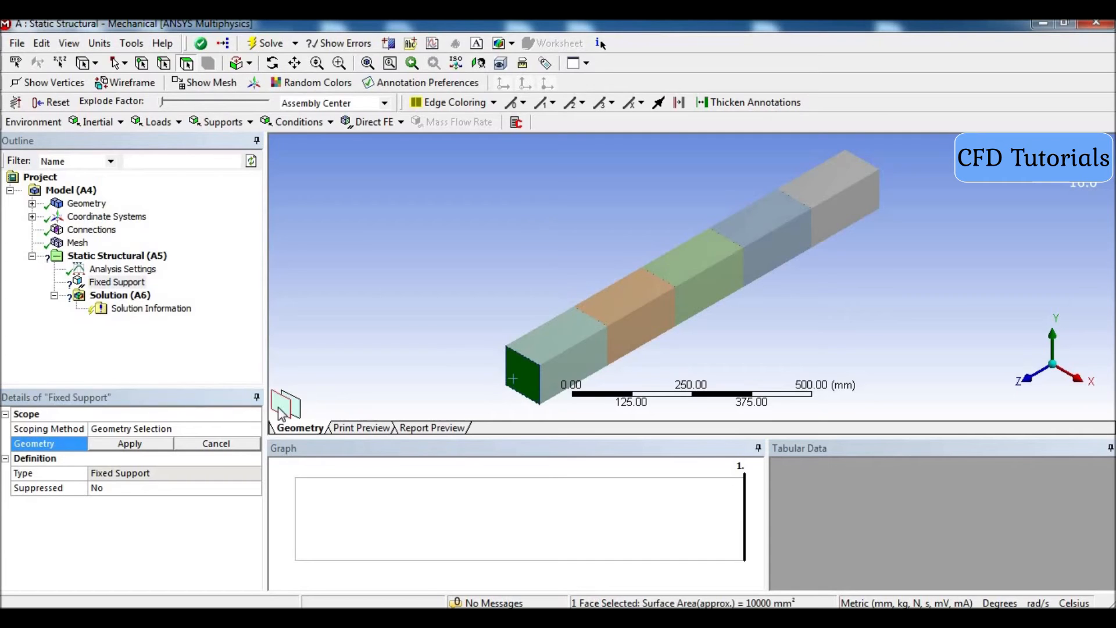
click(133, 445)
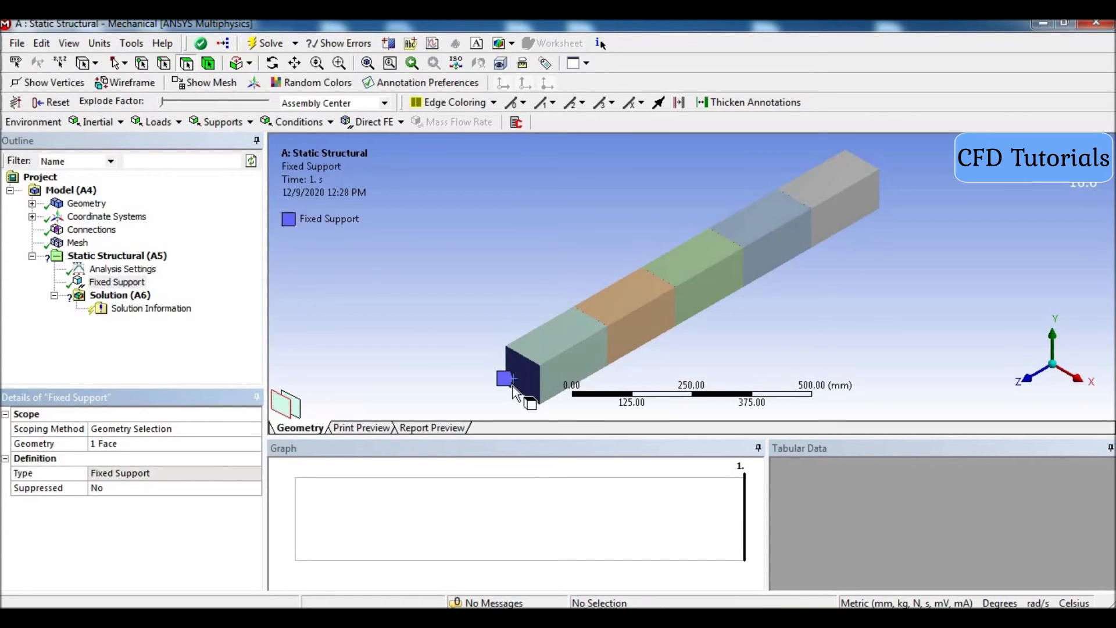
Step: Add a second fixed support on the opposite end face of the beam, on the grey box
click(273, 62)
drag(724, 256, 598, 287)
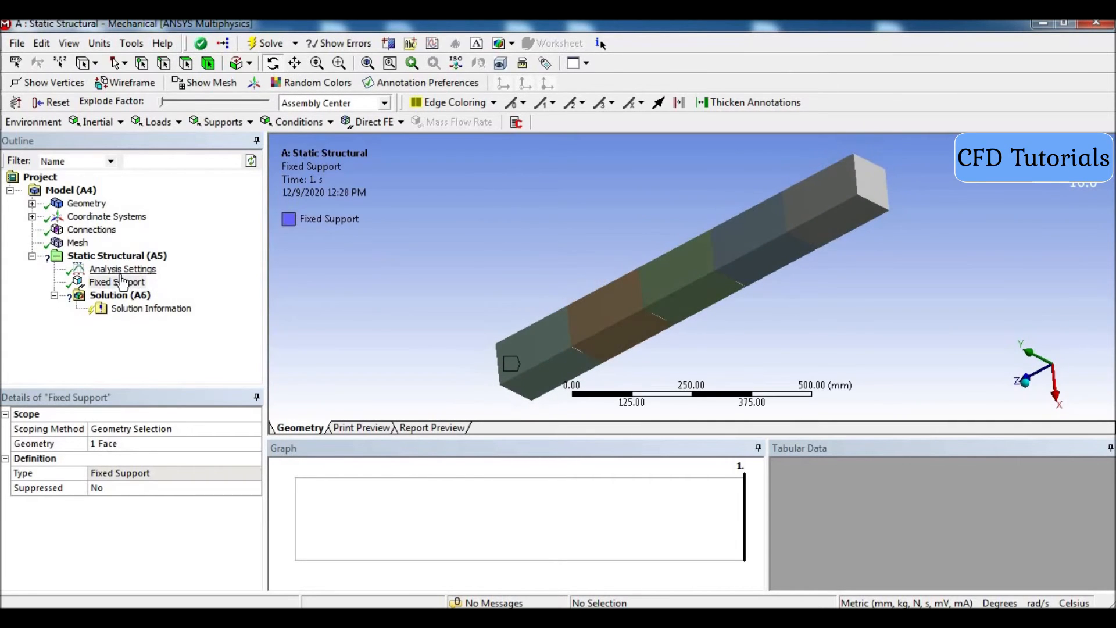
right_click(155, 260)
mouse_move(155, 268)
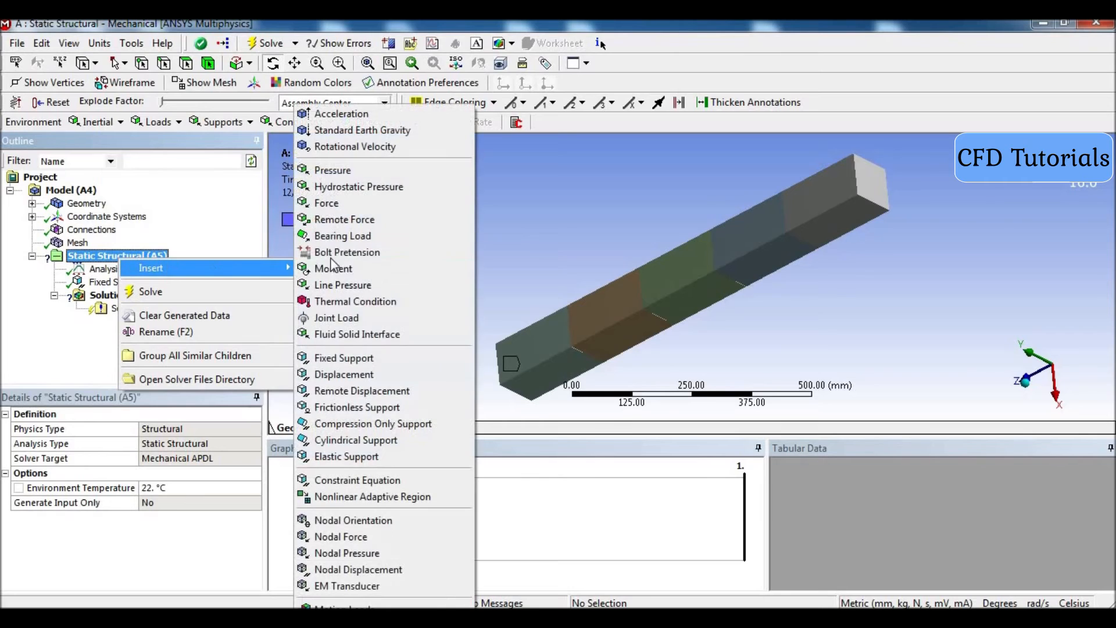
click(337, 358)
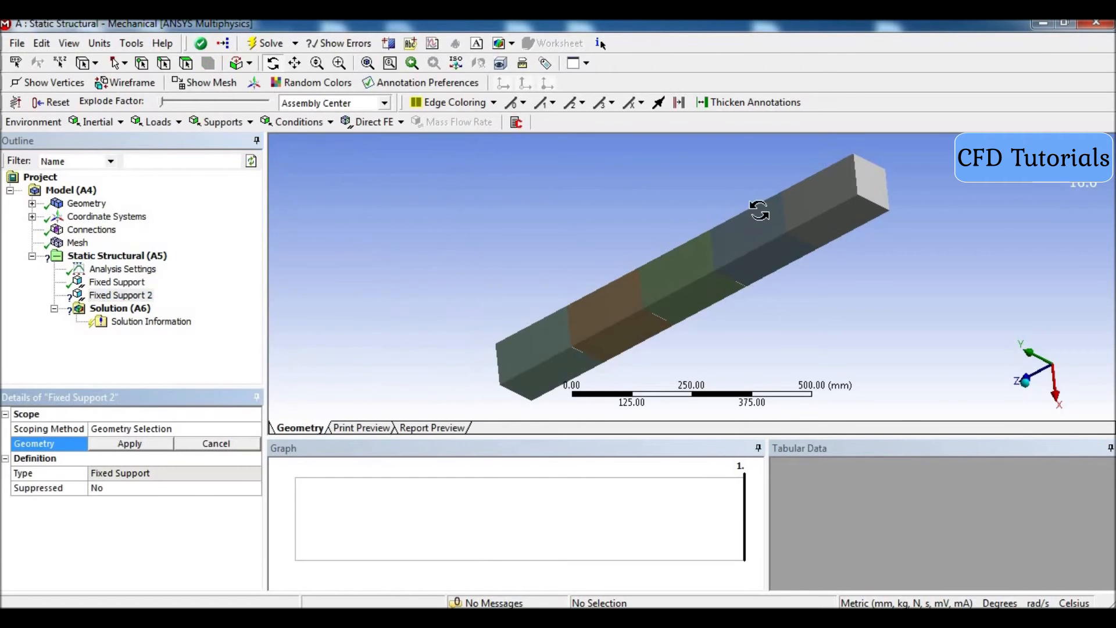
click(186, 63)
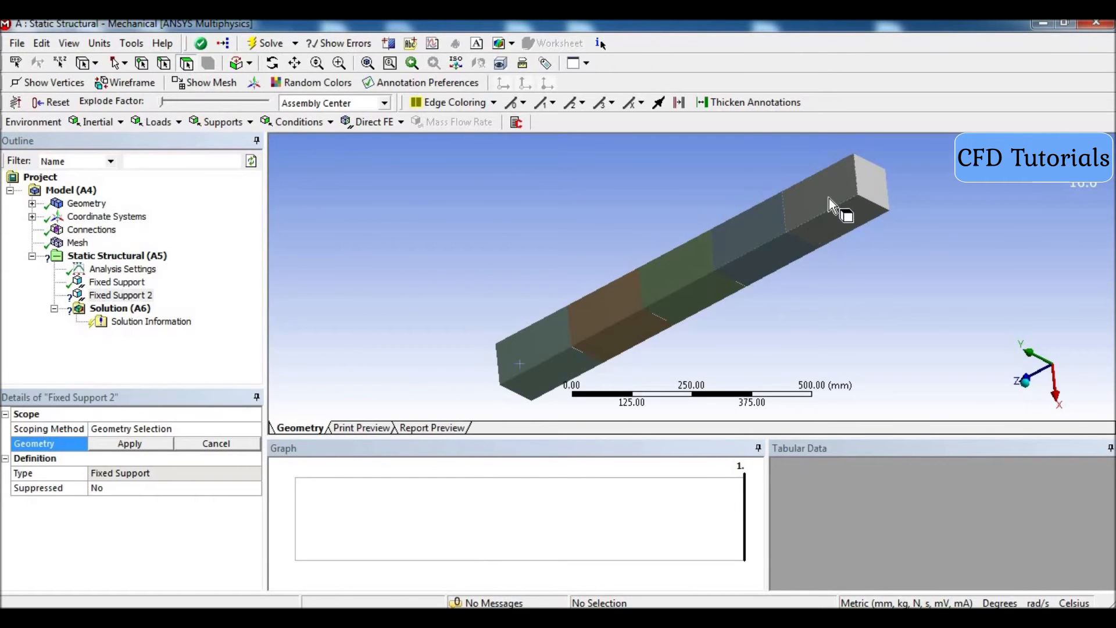
click(869, 189)
click(129, 443)
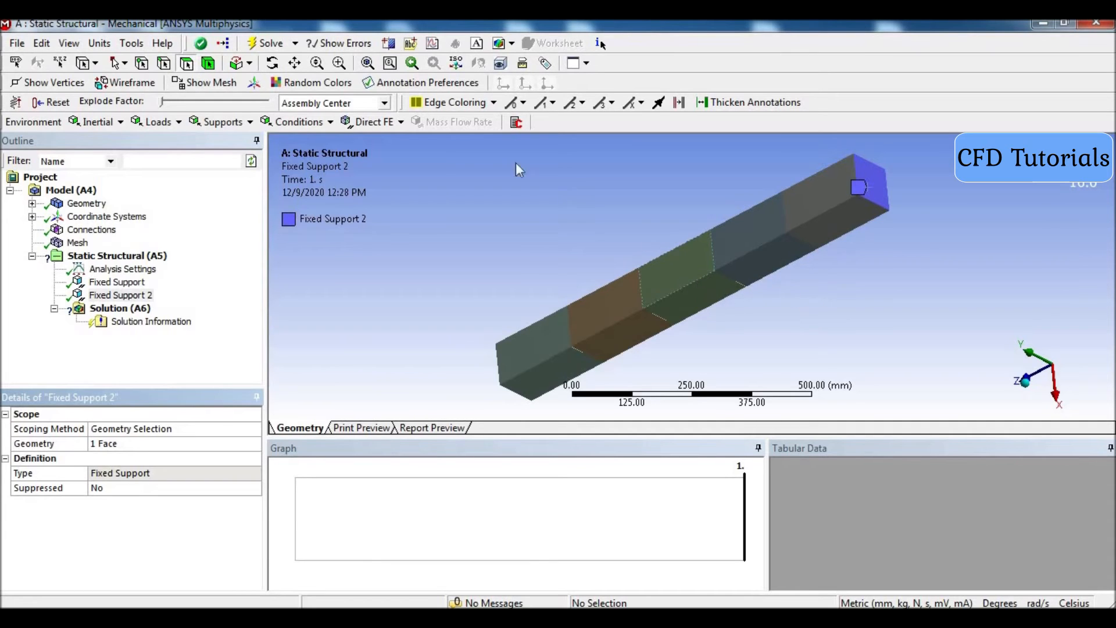
Step: Insert a force load in the Static Structural analysis and set its magnitude to 200 N
click(272, 63)
drag(680, 304, 689, 329)
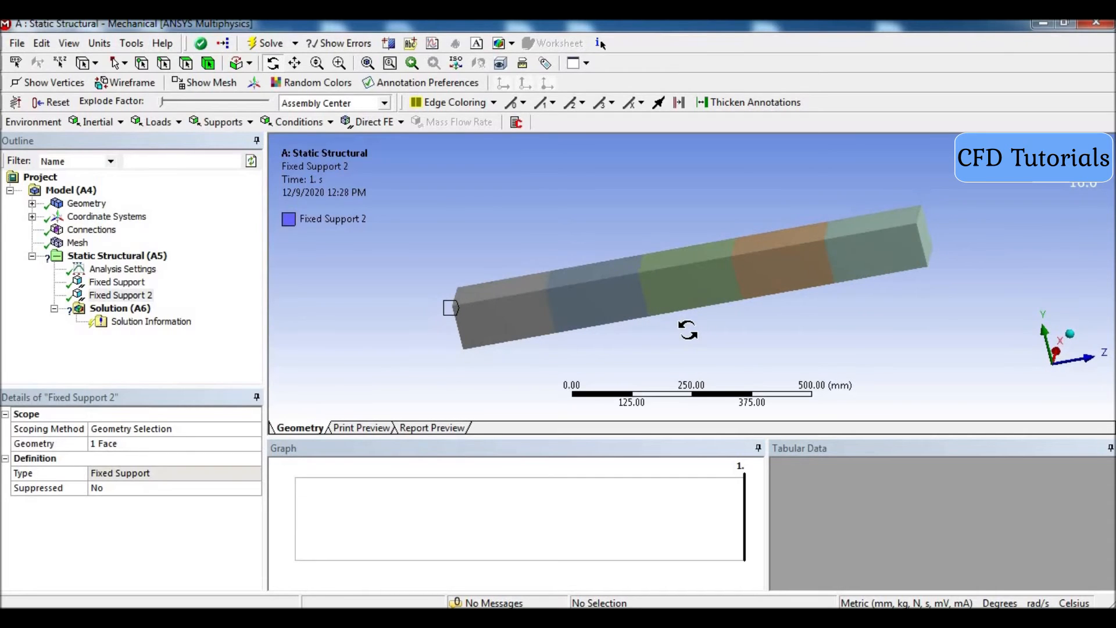
drag(688, 330, 687, 337)
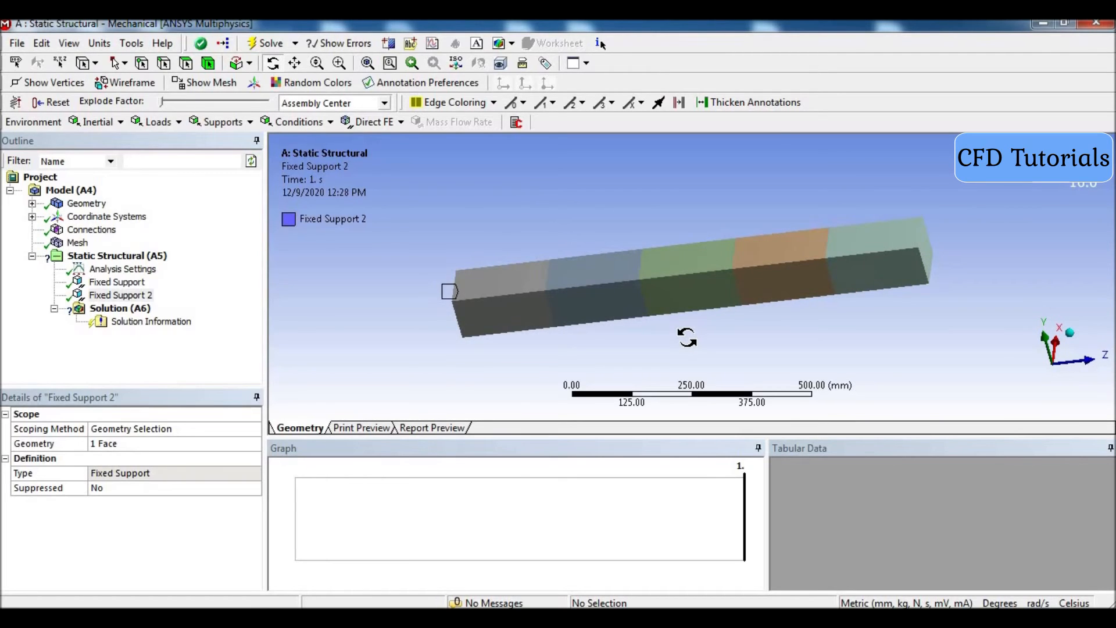
right_click(96, 258)
mouse_move(191, 267)
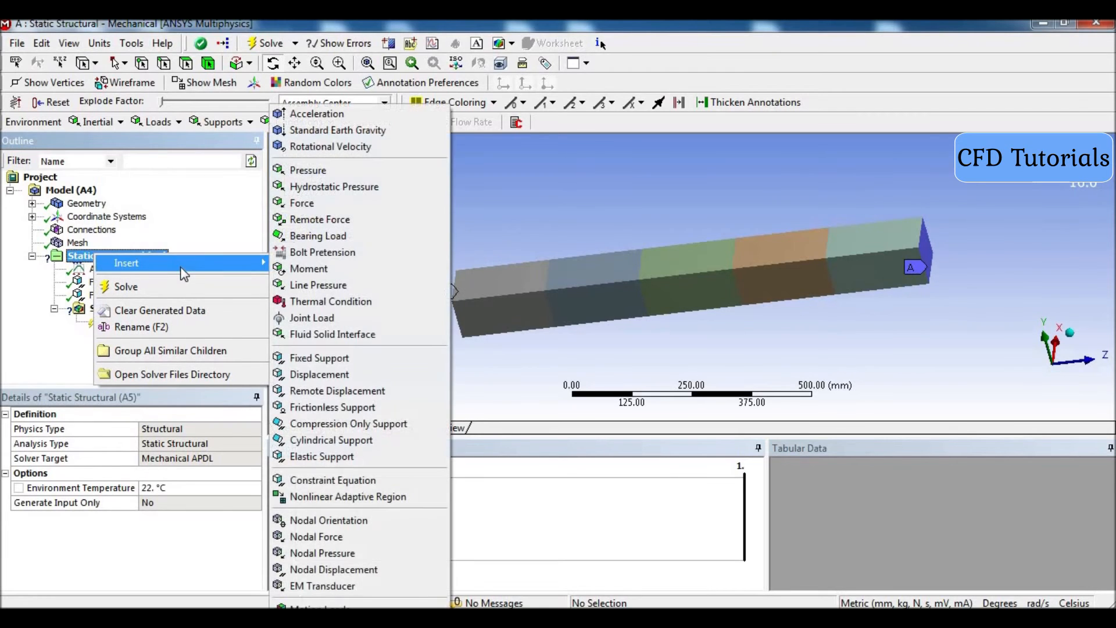
click(328, 201)
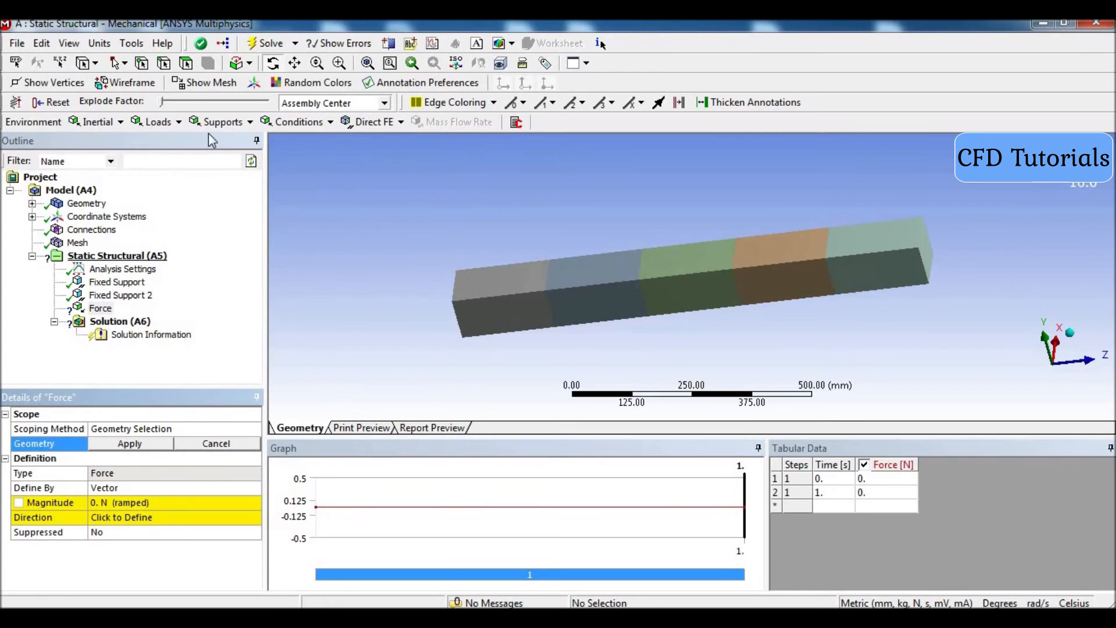
click(492, 278)
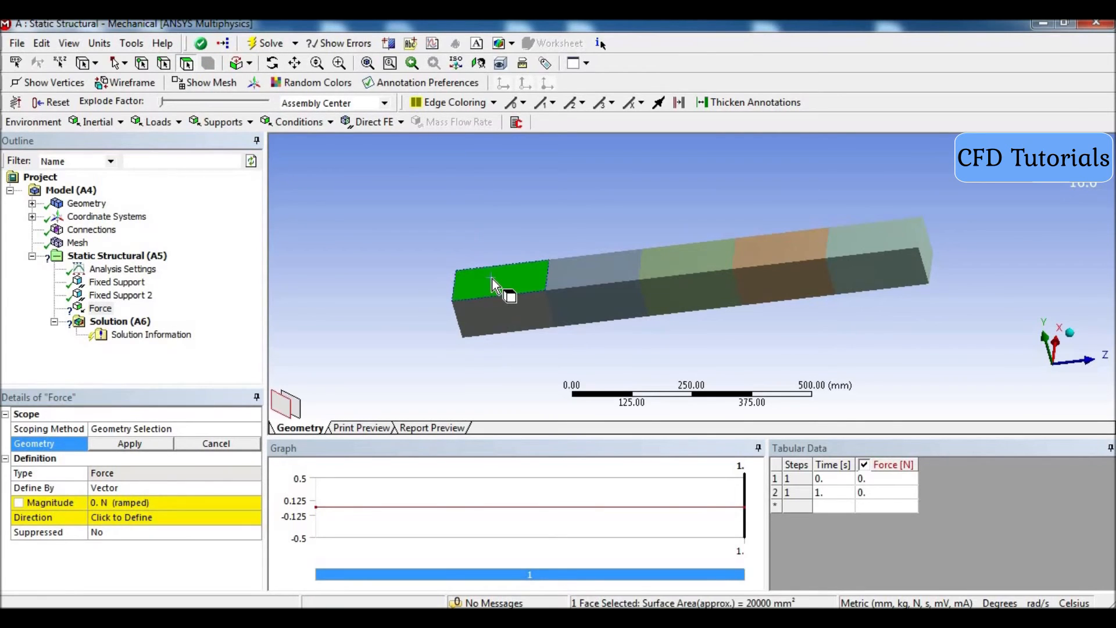
click(137, 502)
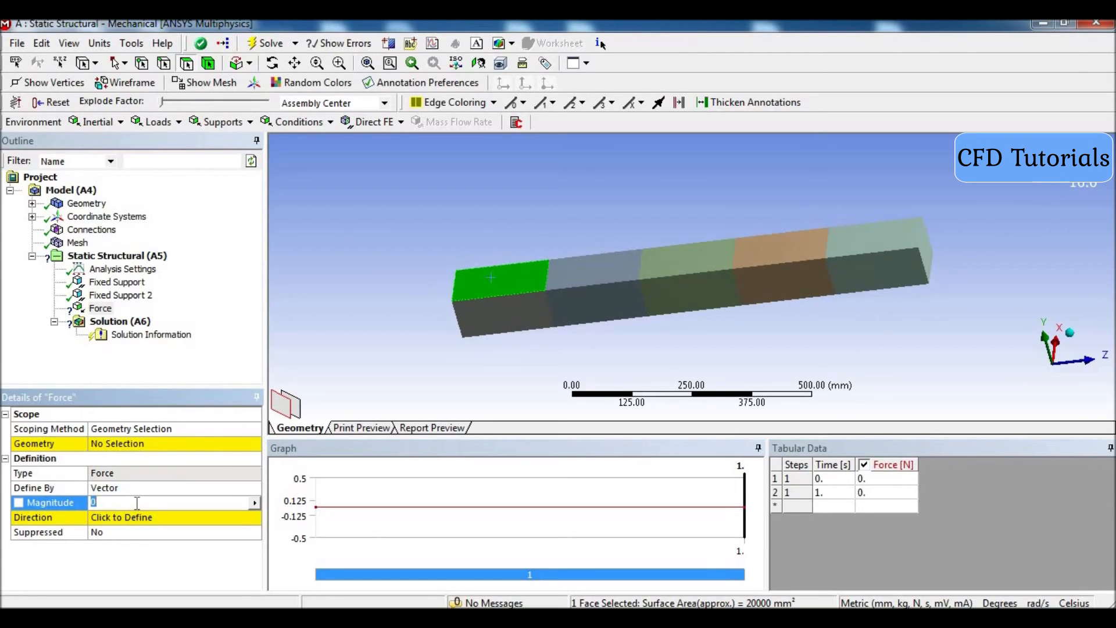
text(200)
key(Return)
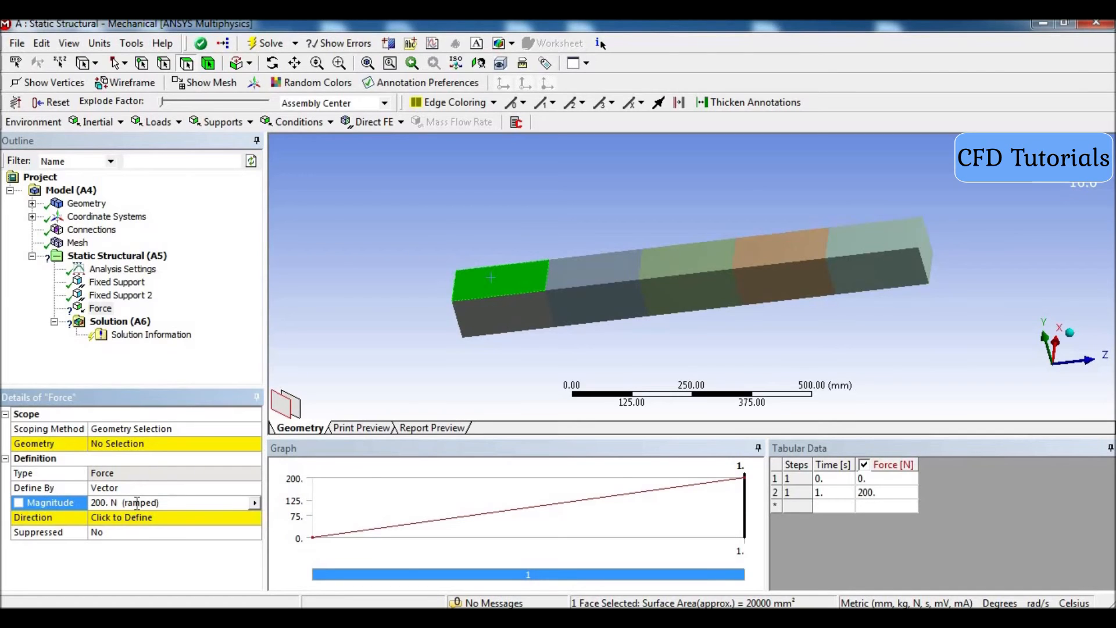
Step: Define the 200 N force's direction along negative Y, using the normal of the grey box's upper face
click(144, 519)
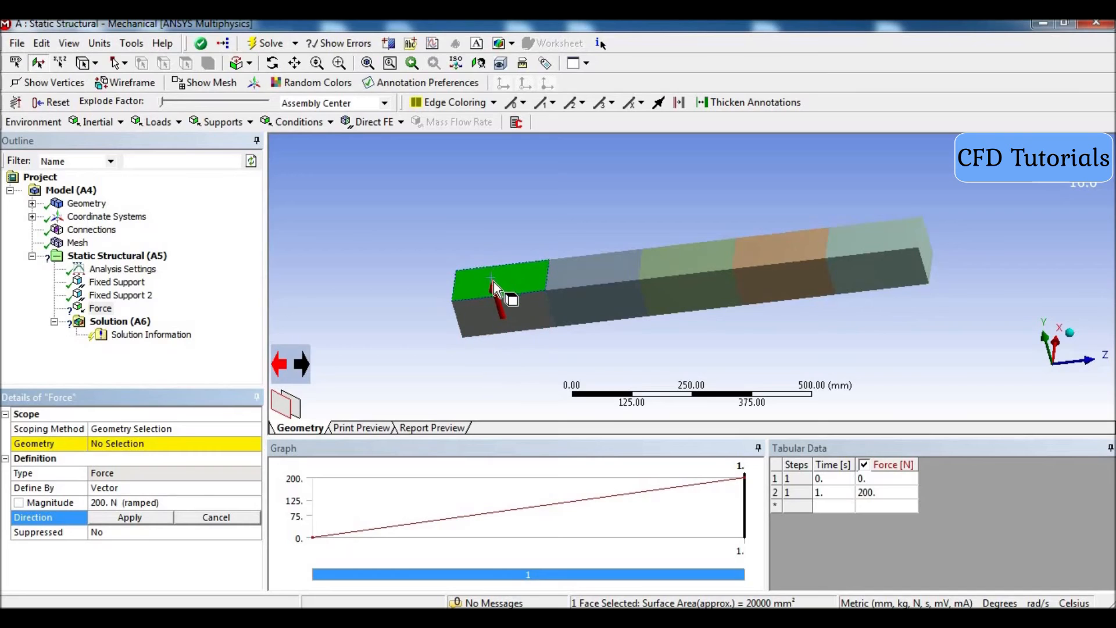
click(300, 367)
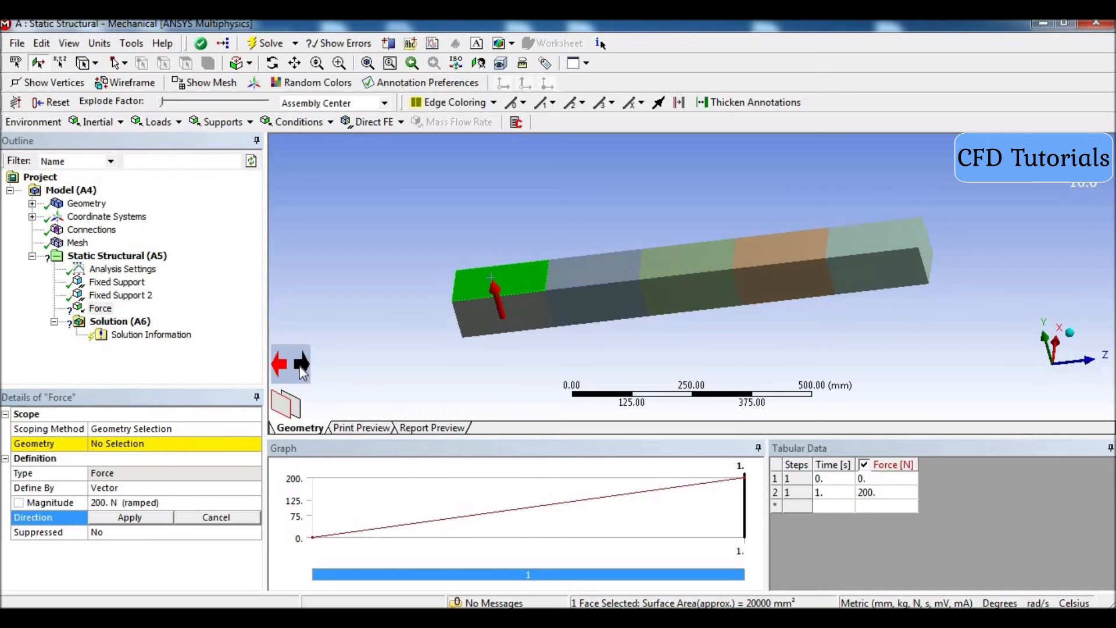
click(130, 517)
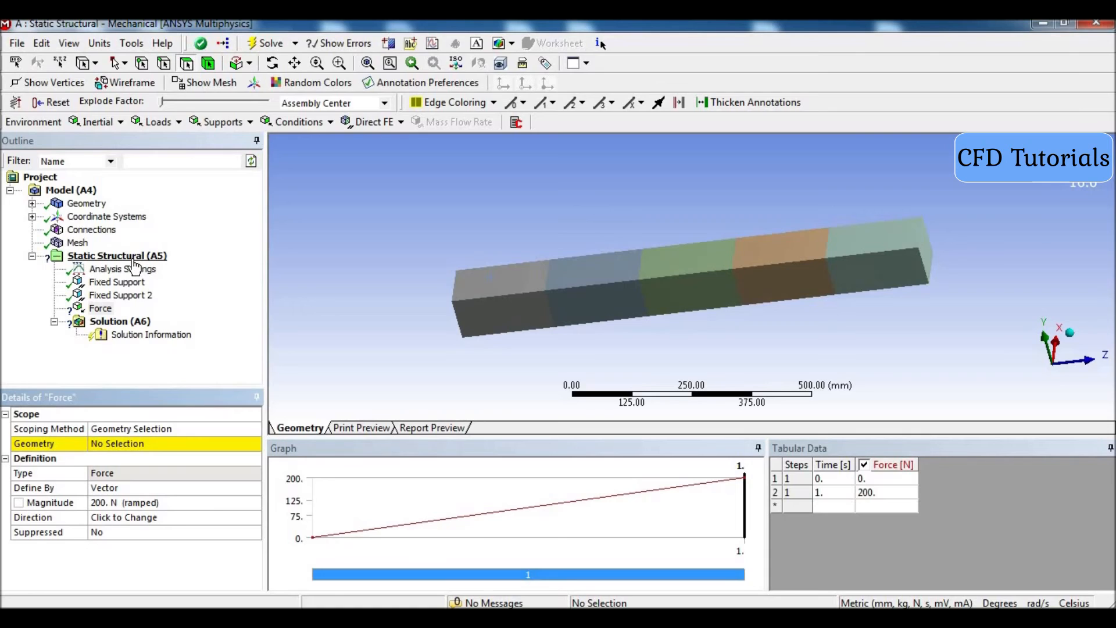
Step: Scope the 200 N force to the upper face of the grey end box
click(102, 309)
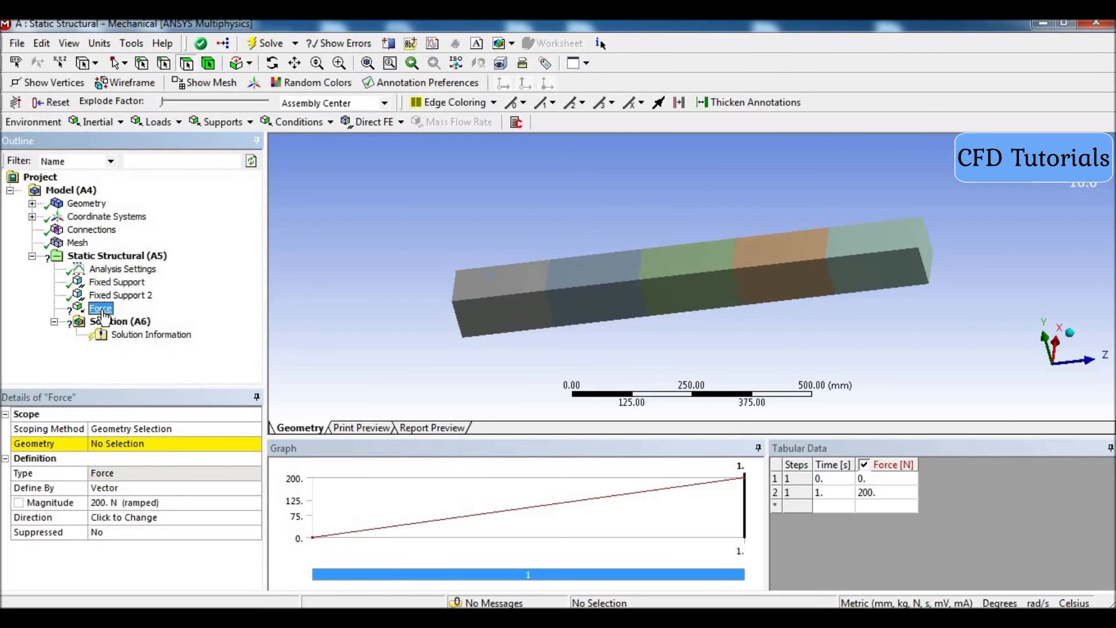
click(134, 444)
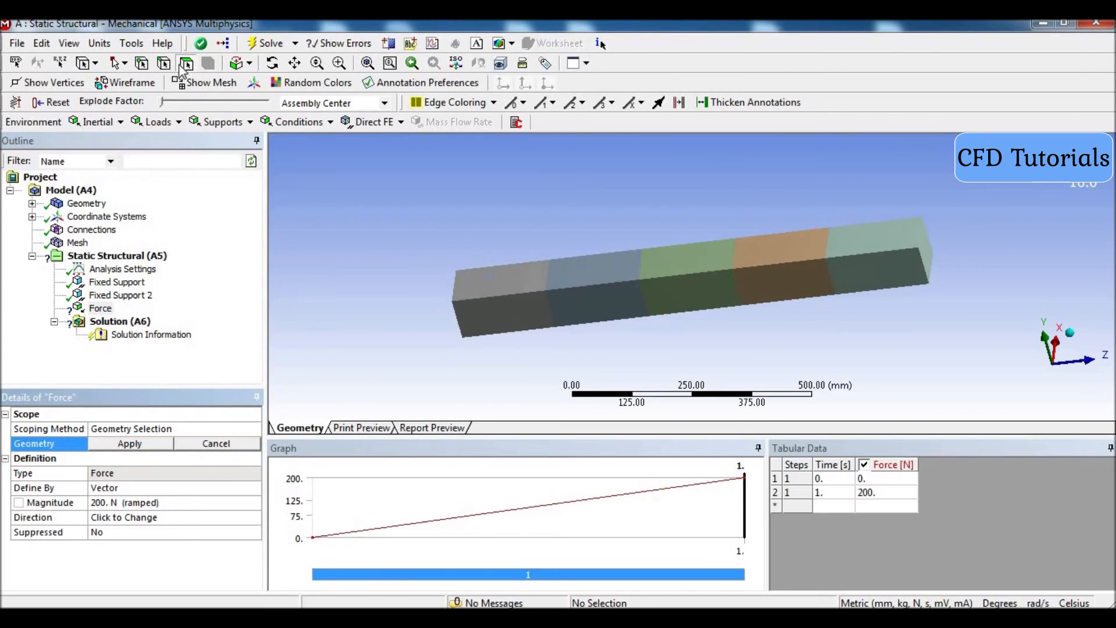
click(512, 285)
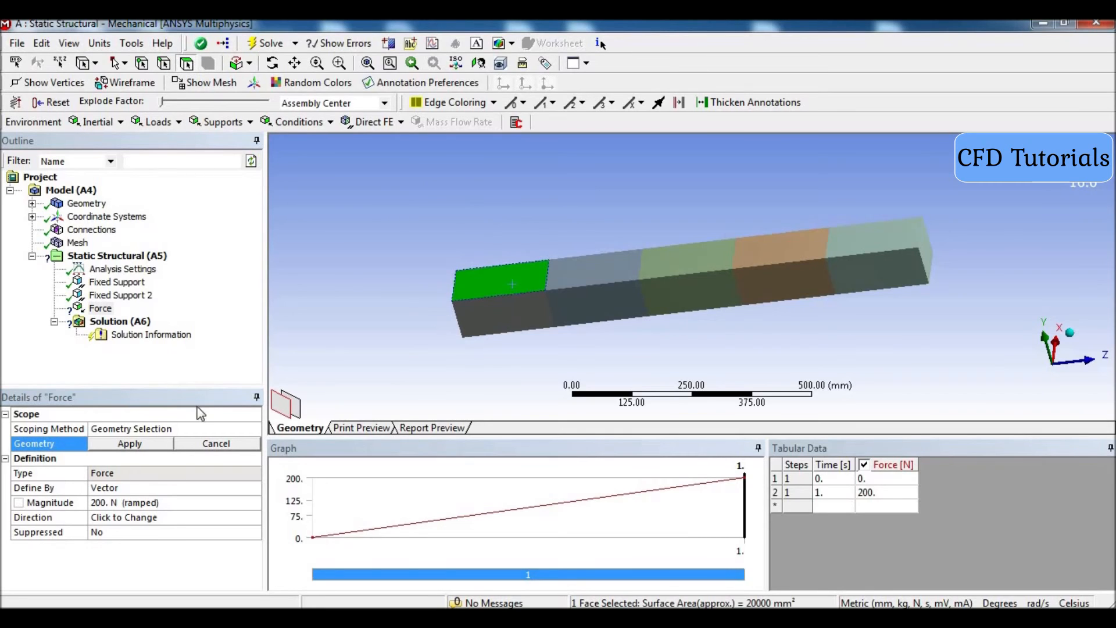
click(137, 444)
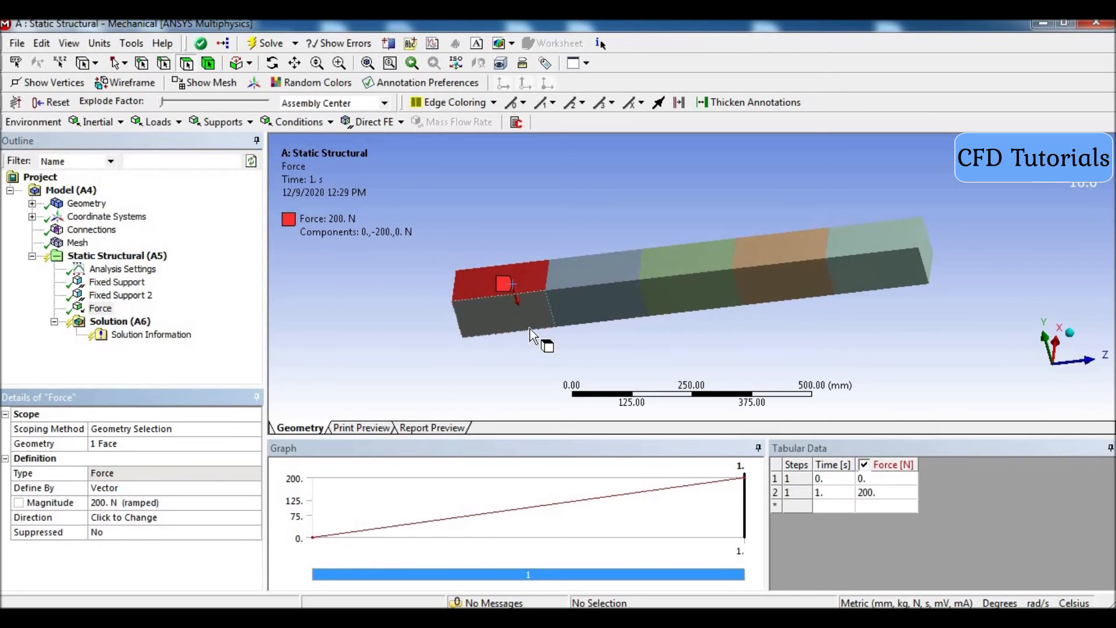
Step: Insert another force load in the Static Structural analysis and scope it to the upper face of the blue box
click(114, 257)
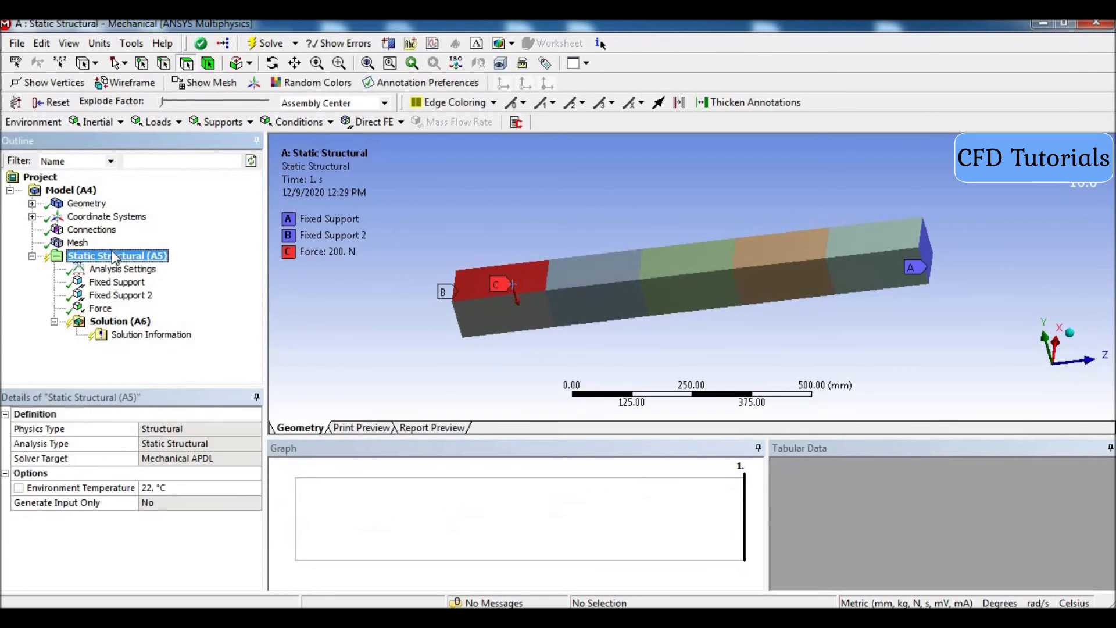
right_click(115, 256)
mouse_move(148, 260)
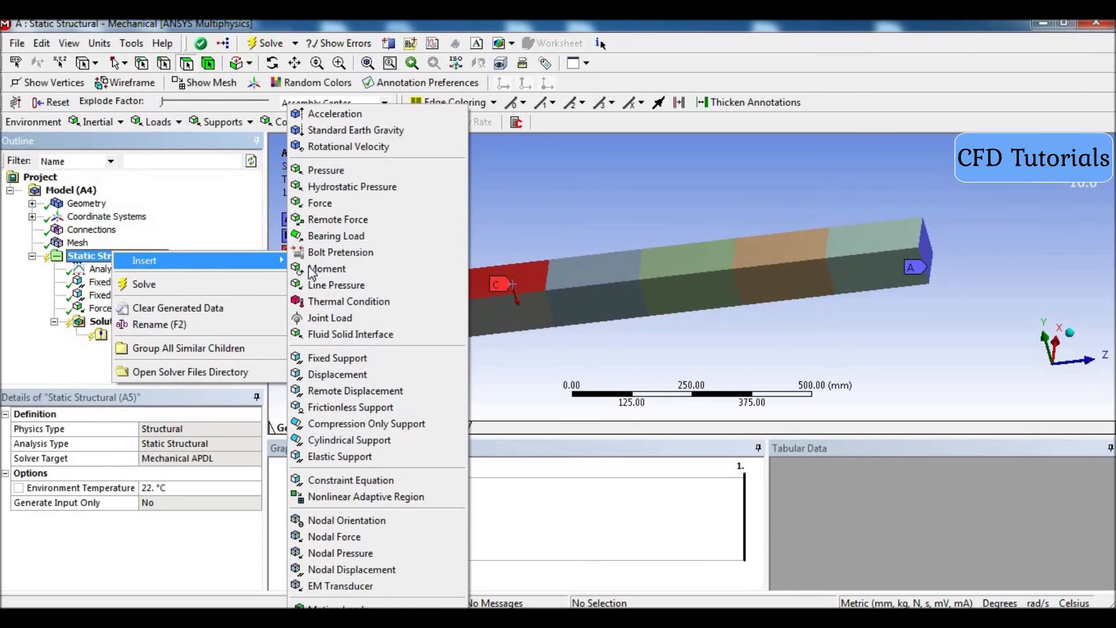
click(339, 205)
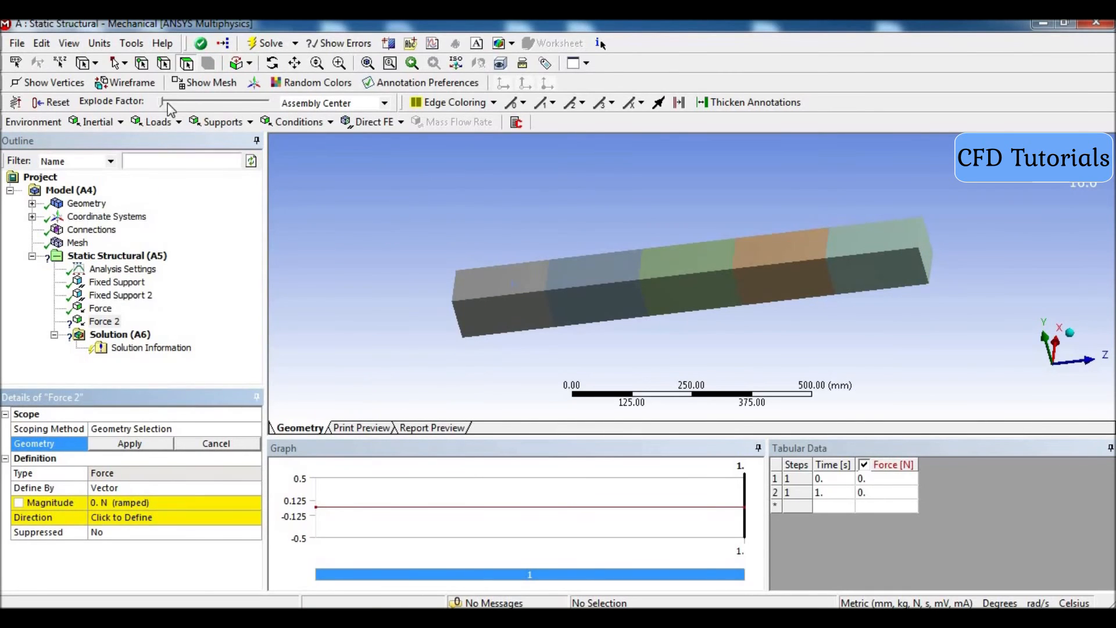
click(609, 271)
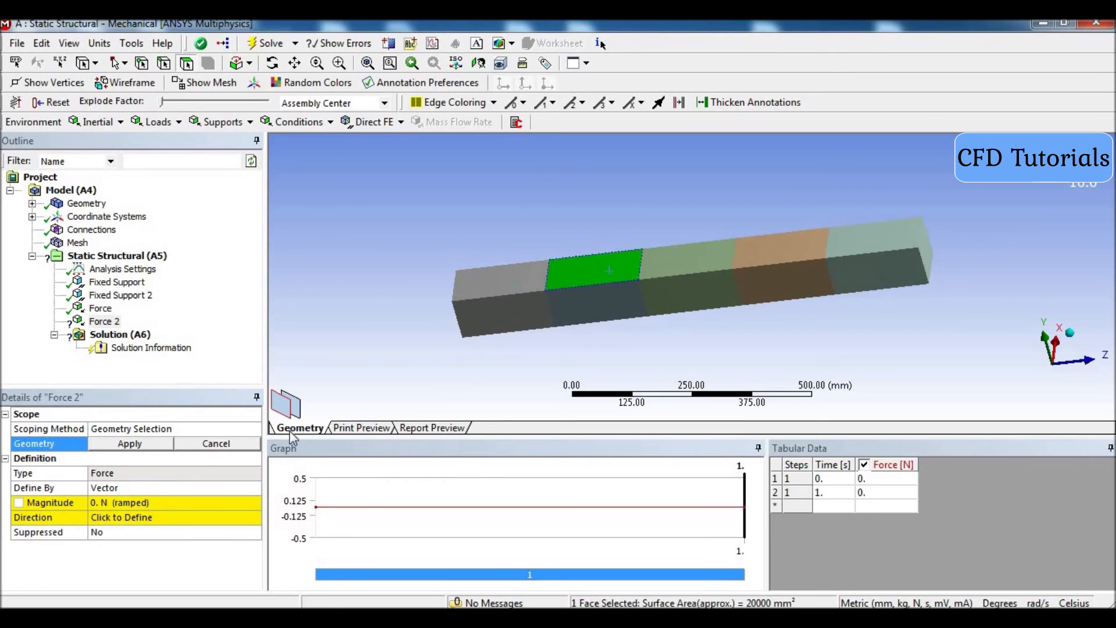
click(154, 447)
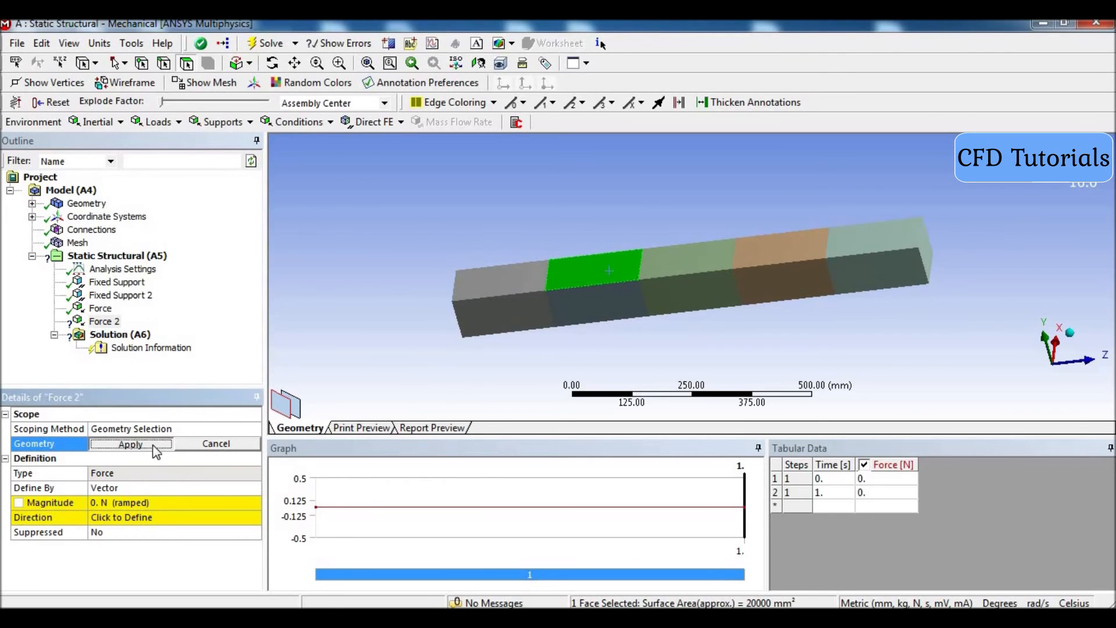
Step: Set the blue box force to 400 N and flip its direction to point along negative Y
click(154, 503)
text(400)
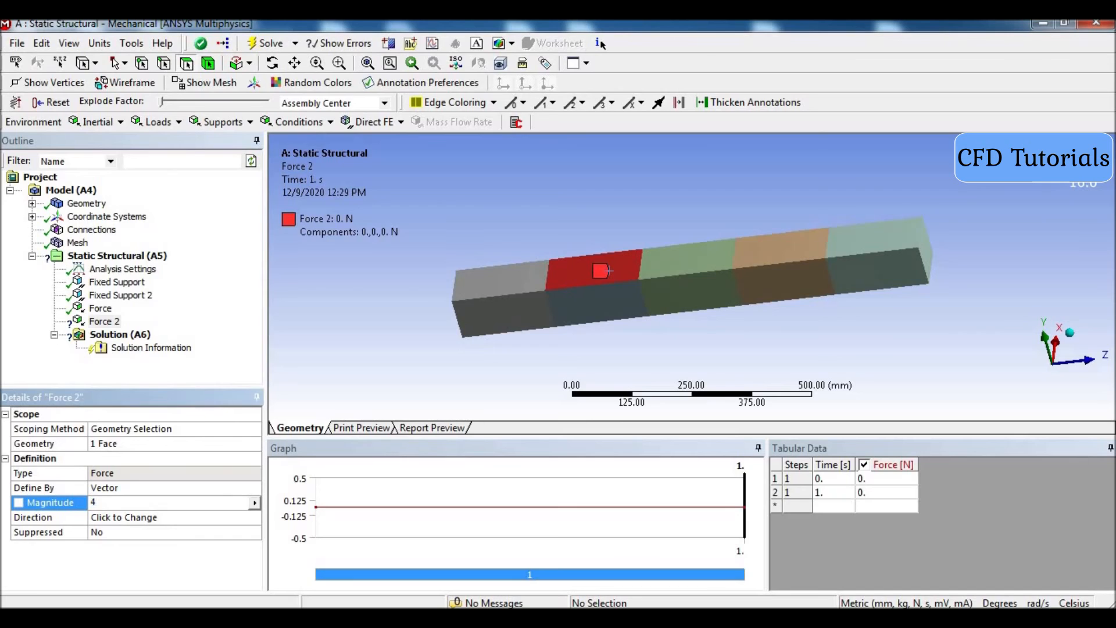
click(206, 519)
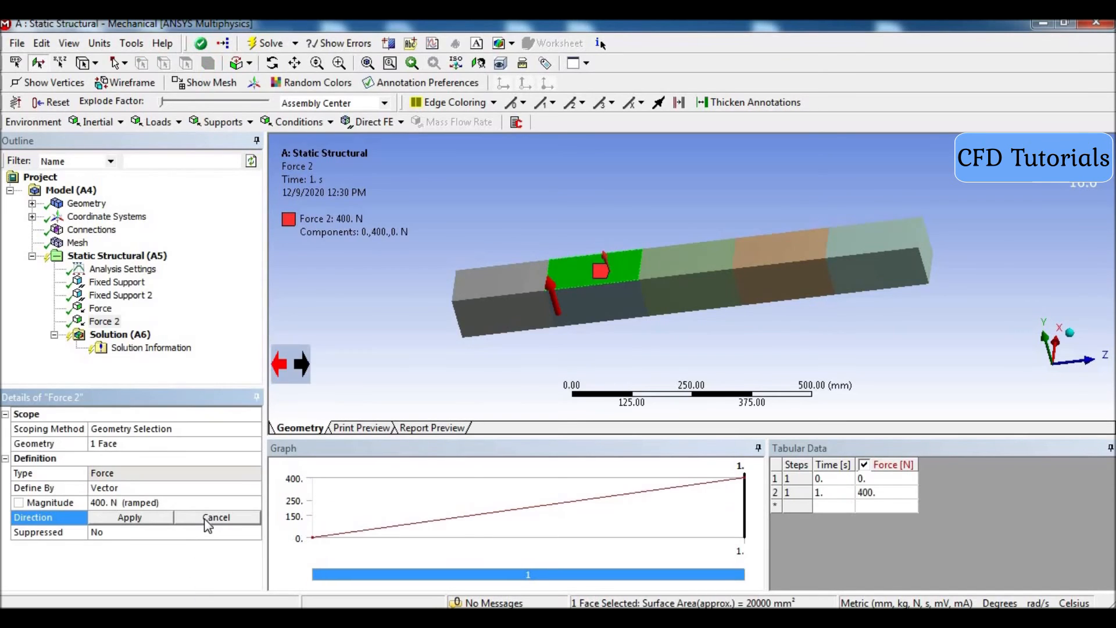
click(300, 366)
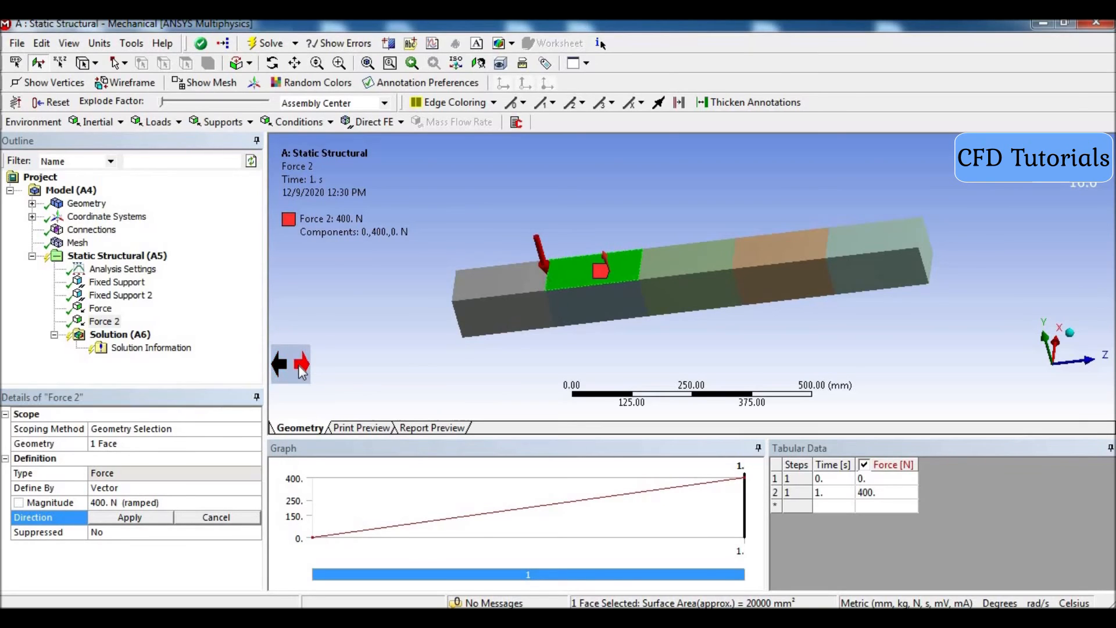
click(147, 519)
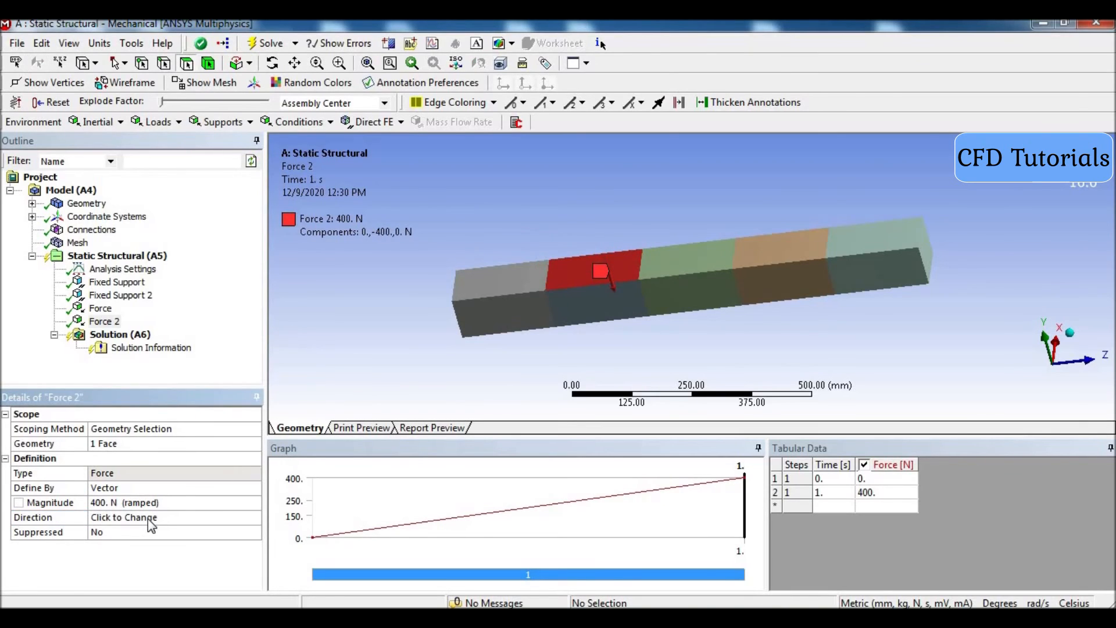
Step: Insert a force load in the Static Structural analysis and scope it to the upper face of the green middle box
click(125, 256)
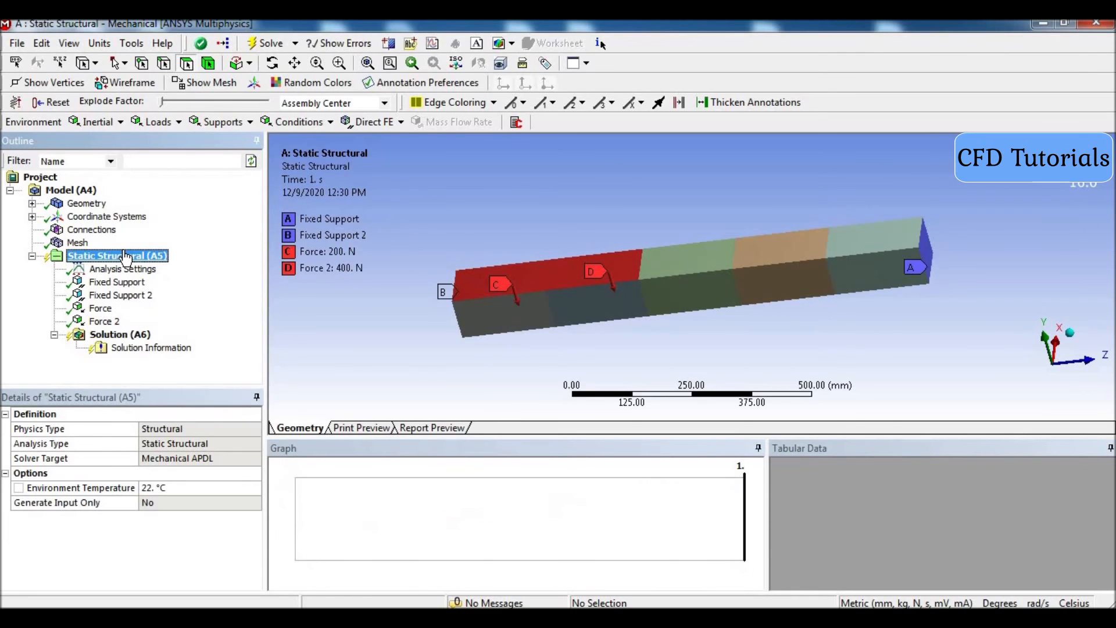
right_click(125, 257)
mouse_move(161, 259)
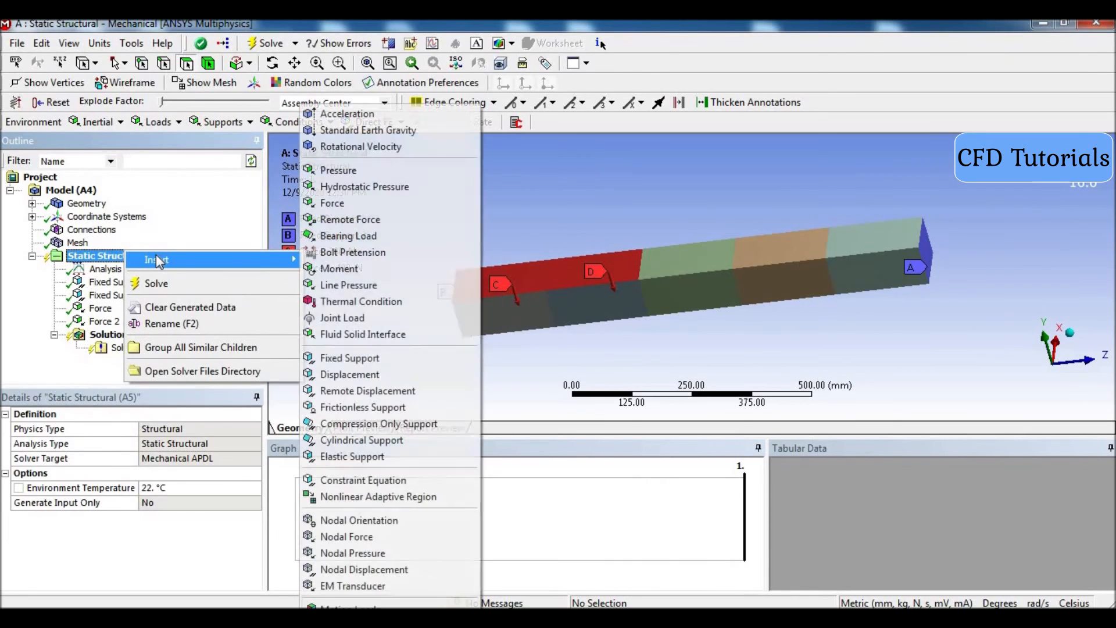
click(334, 203)
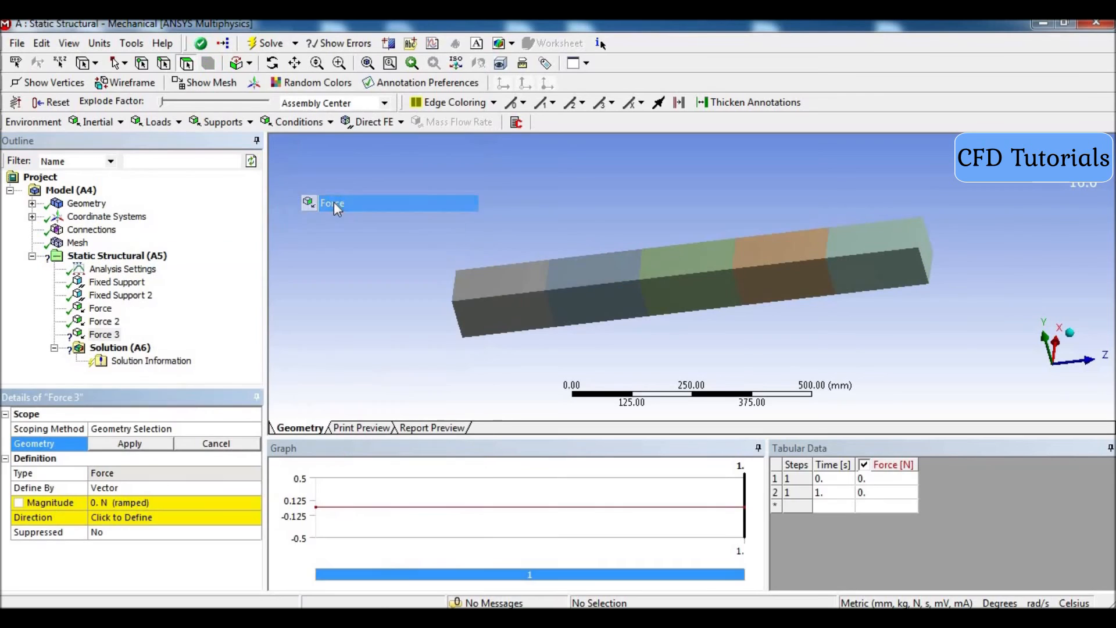
click(700, 269)
click(161, 442)
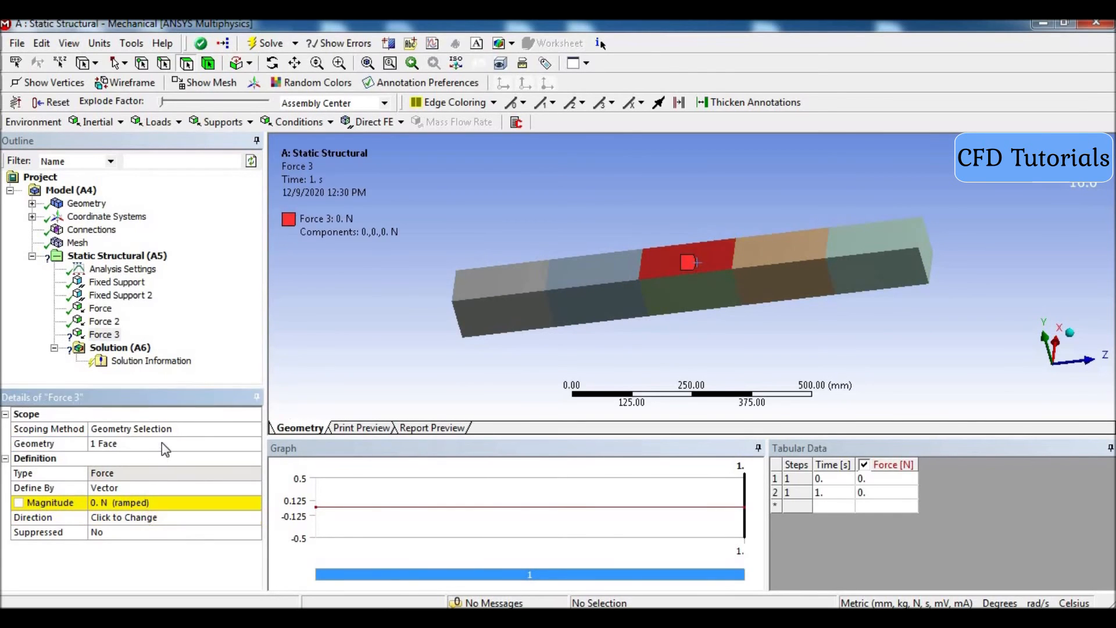
Step: Set the green middle box force to 1000 N and flip its direction to point along negative Y
click(150, 503)
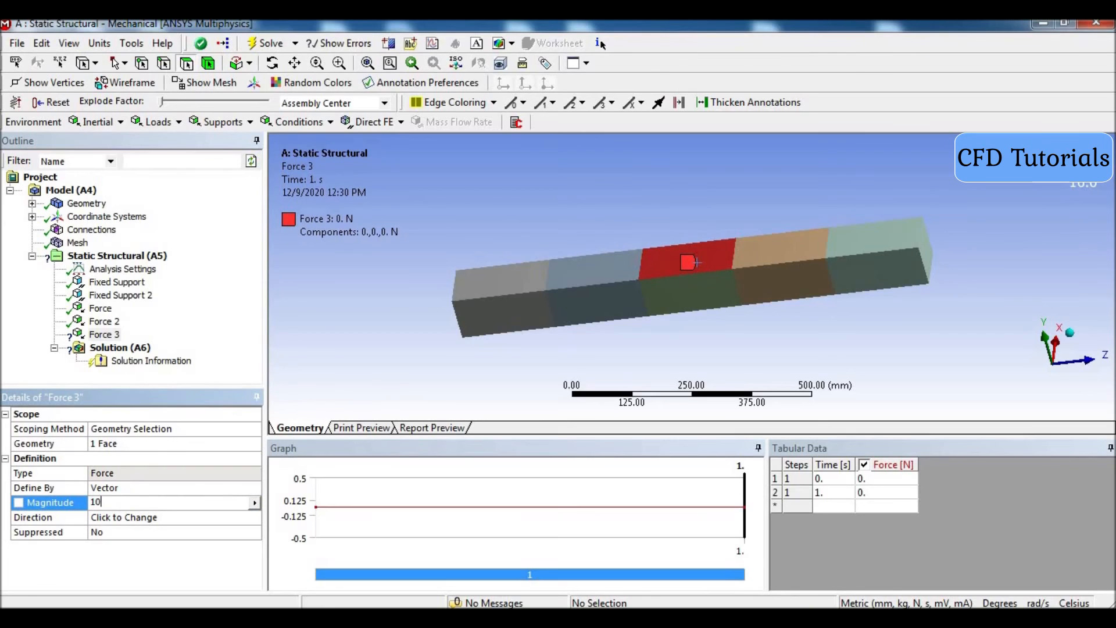
text(1000)
click(157, 519)
click(301, 364)
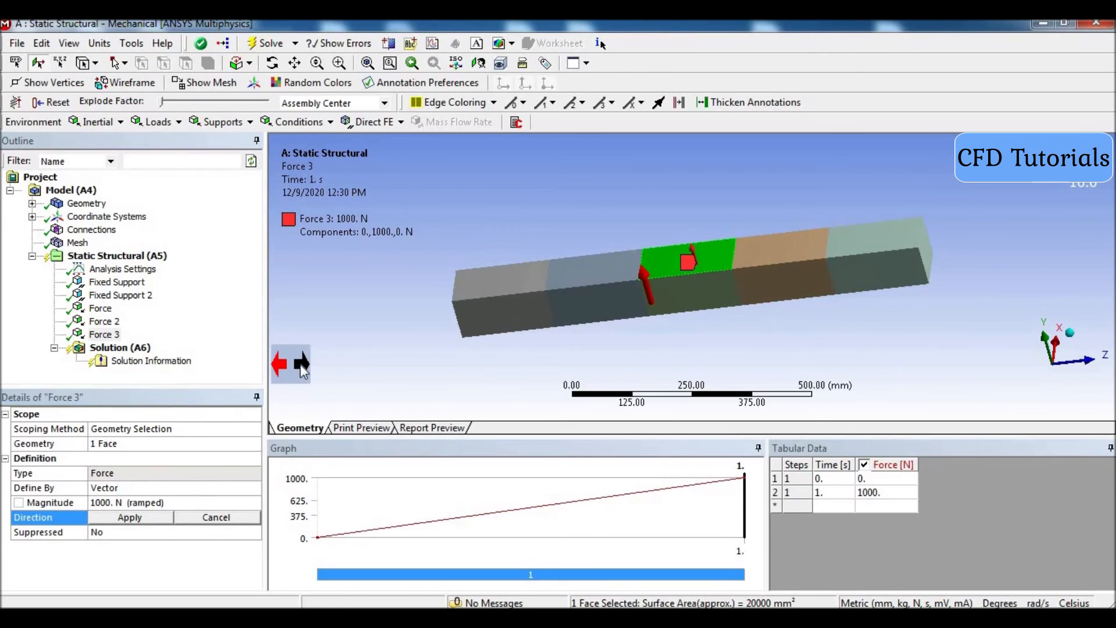
click(134, 520)
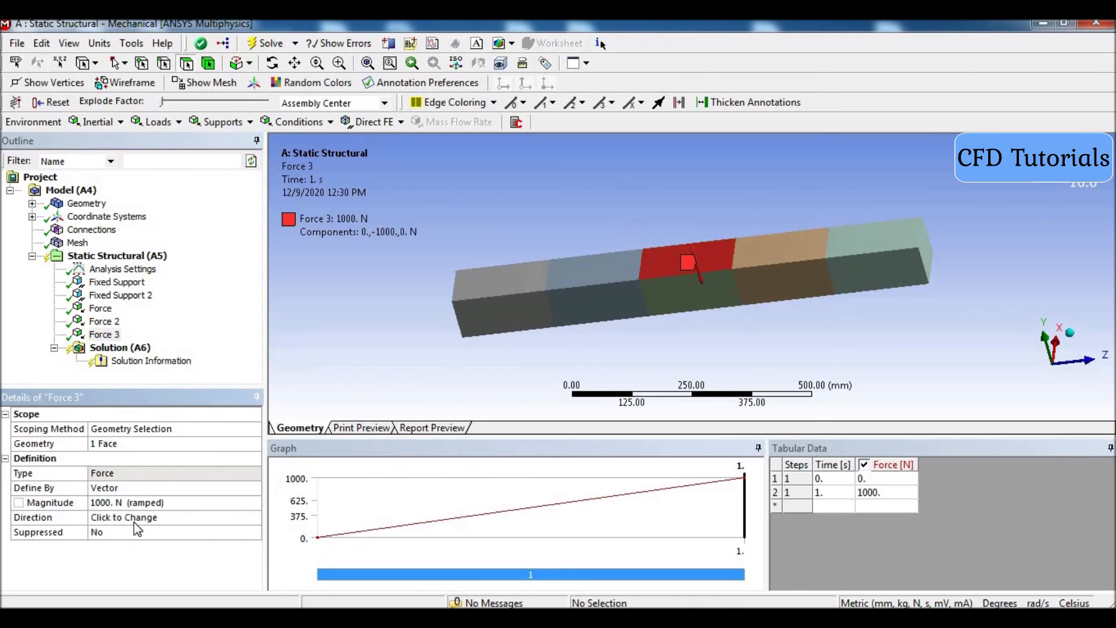
Step: Insert a force load in the Static Structural analysis and scope it to the upper face of the orange box
click(119, 257)
right_click(119, 257)
mouse_move(137, 264)
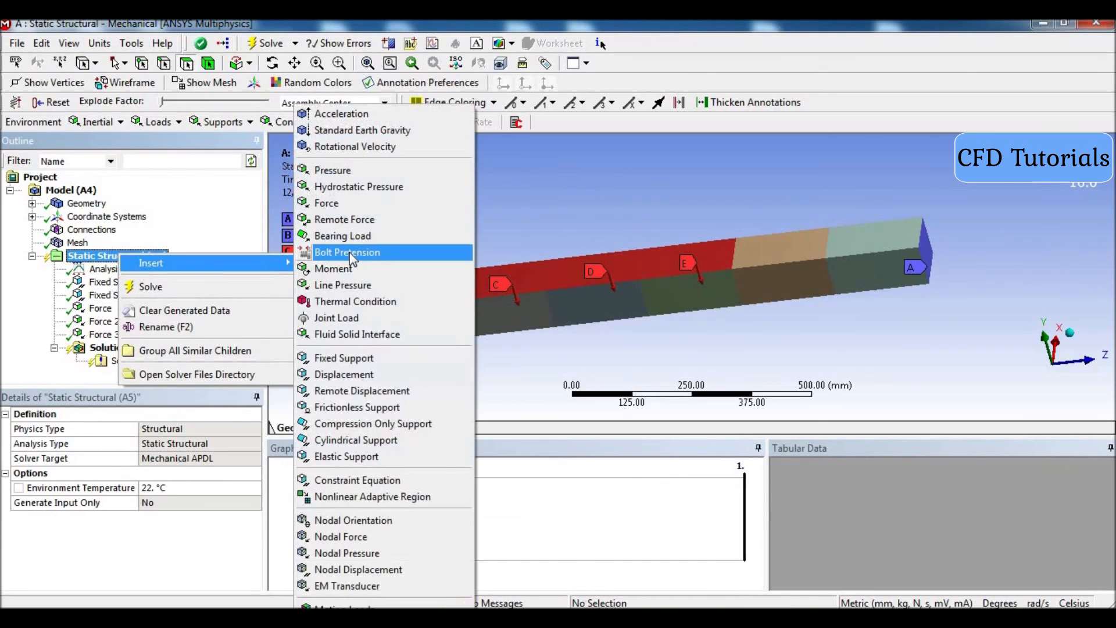
click(327, 203)
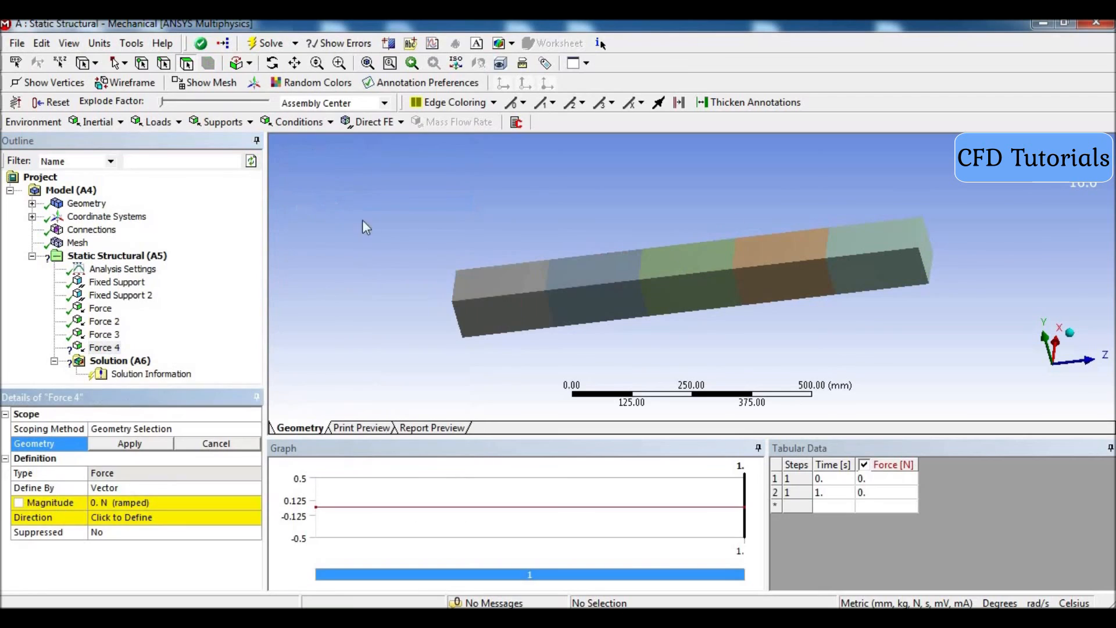
click(768, 251)
click(163, 443)
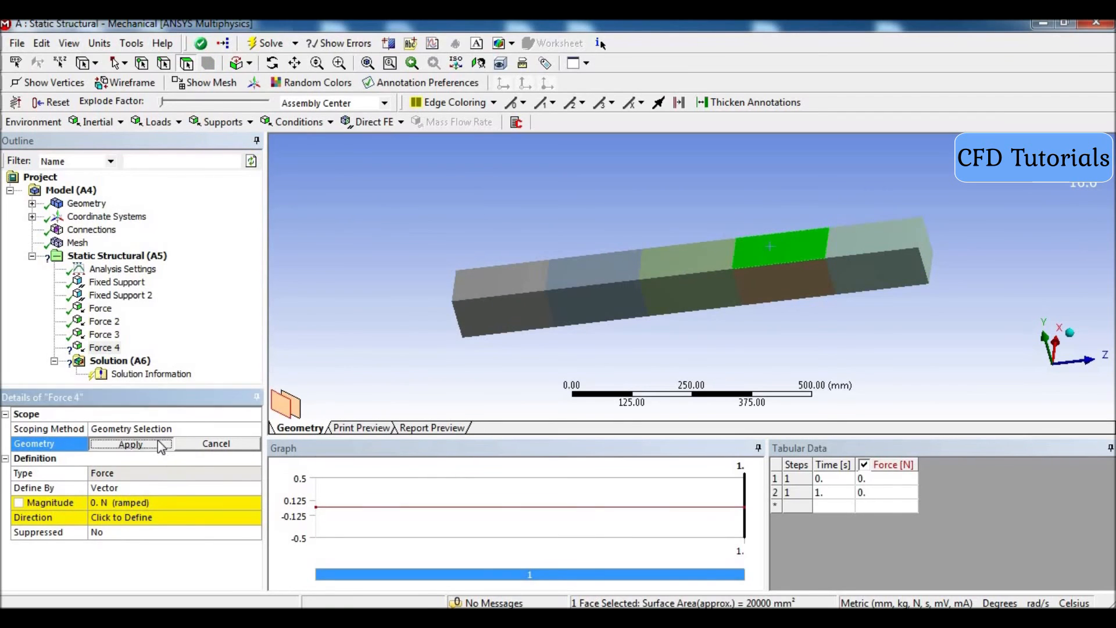
Step: Set the orange box force to 400 N and flip its direction to point along negative Y
click(164, 504)
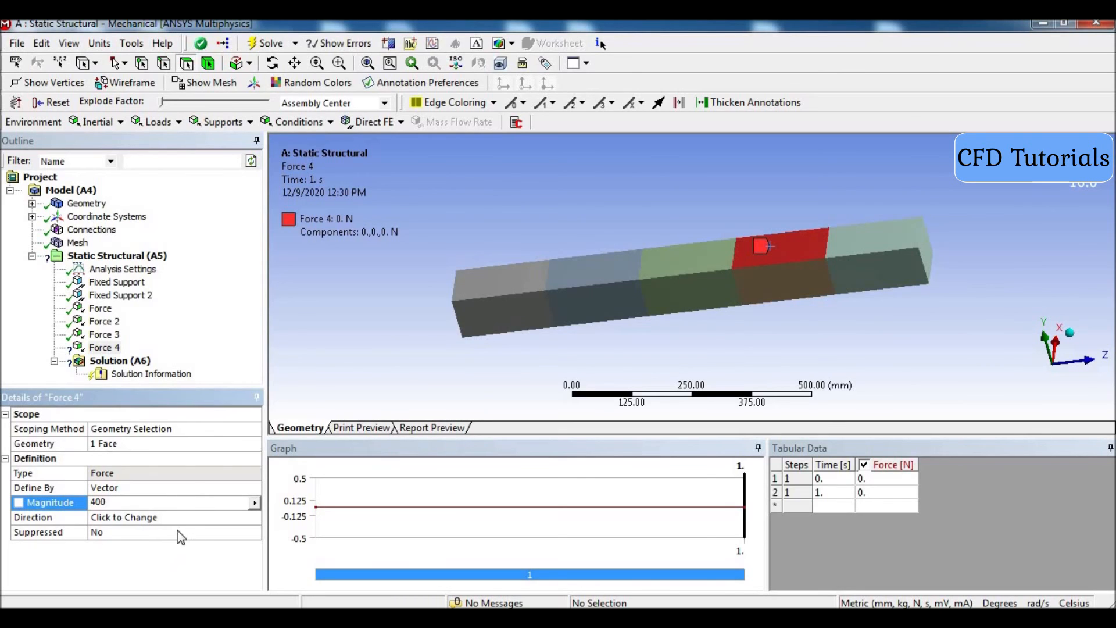
click(187, 518)
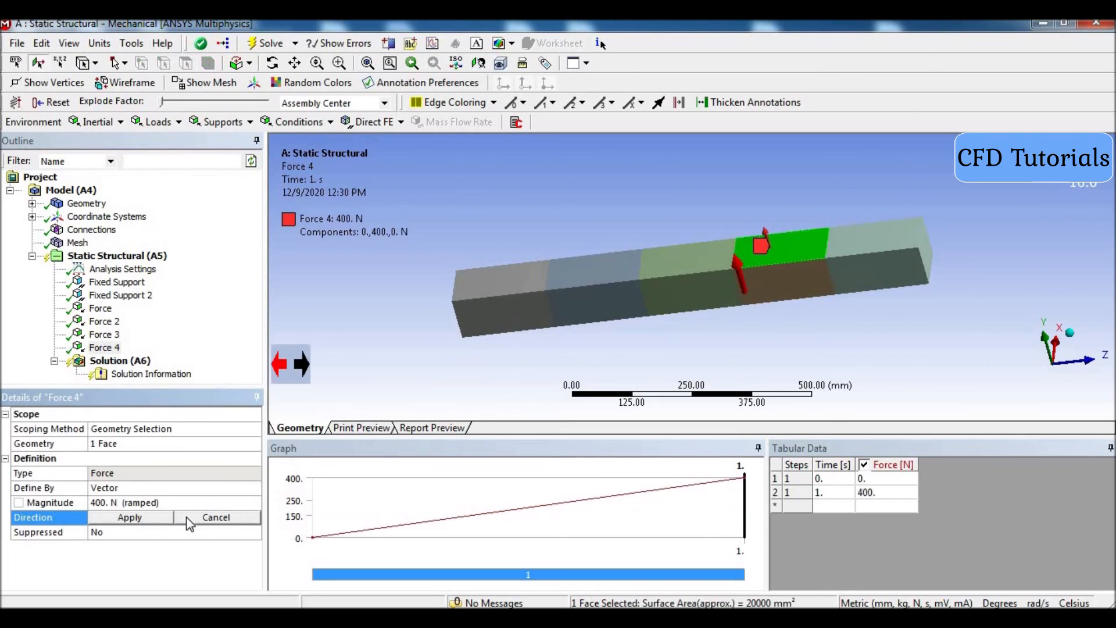
click(302, 365)
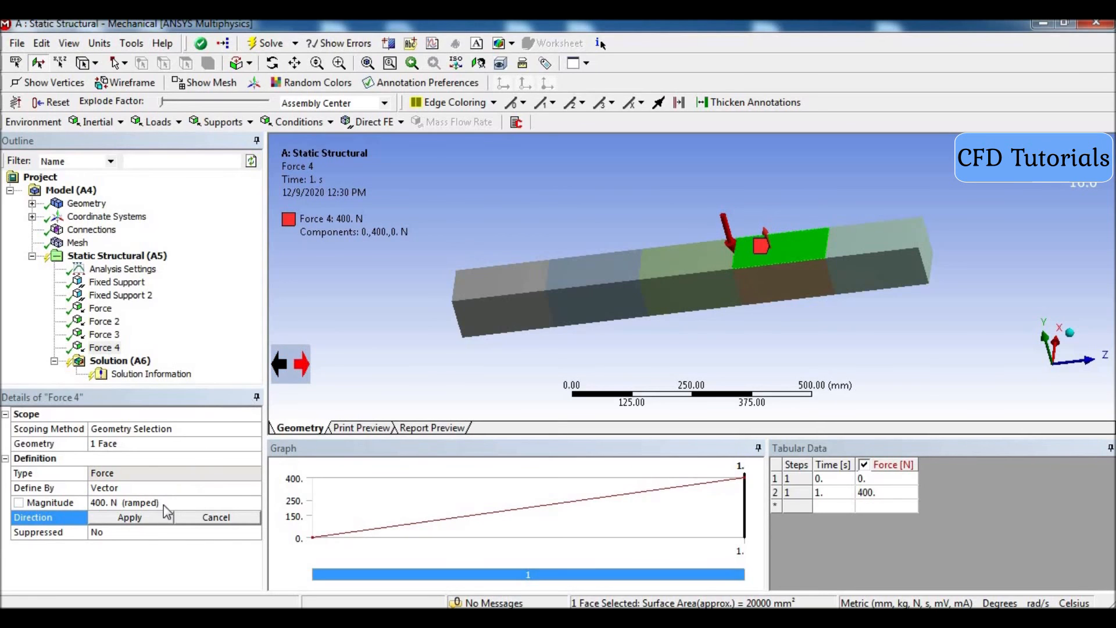
click(148, 518)
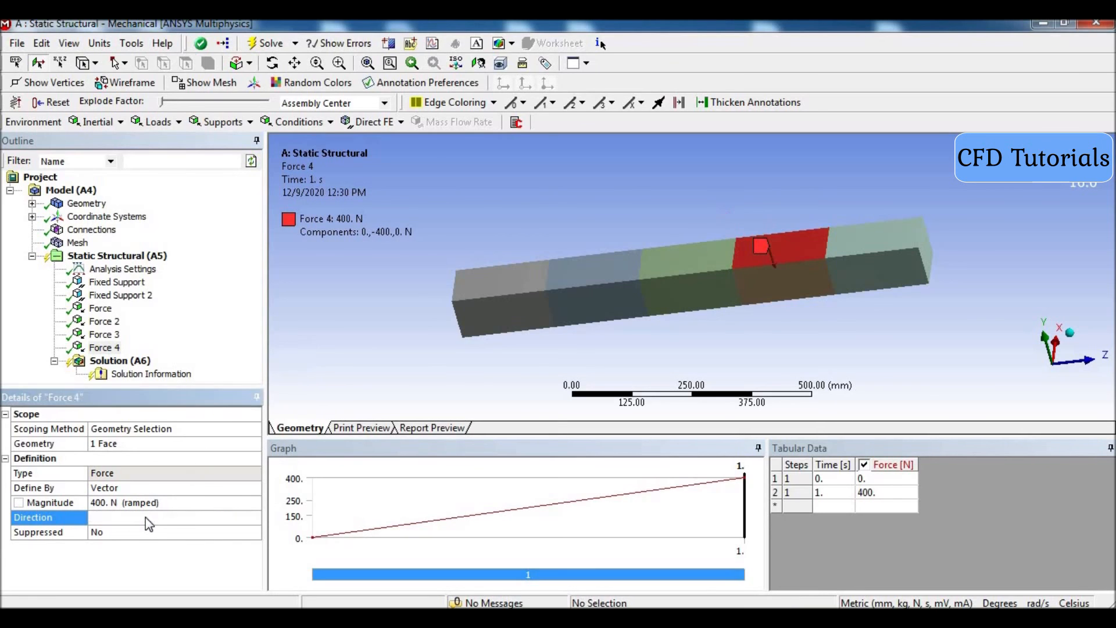
Step: Insert a force load in the Static Structural analysis and scope it to the upper face of the pale teal end box
click(148, 258)
right_click(148, 258)
mouse_move(244, 263)
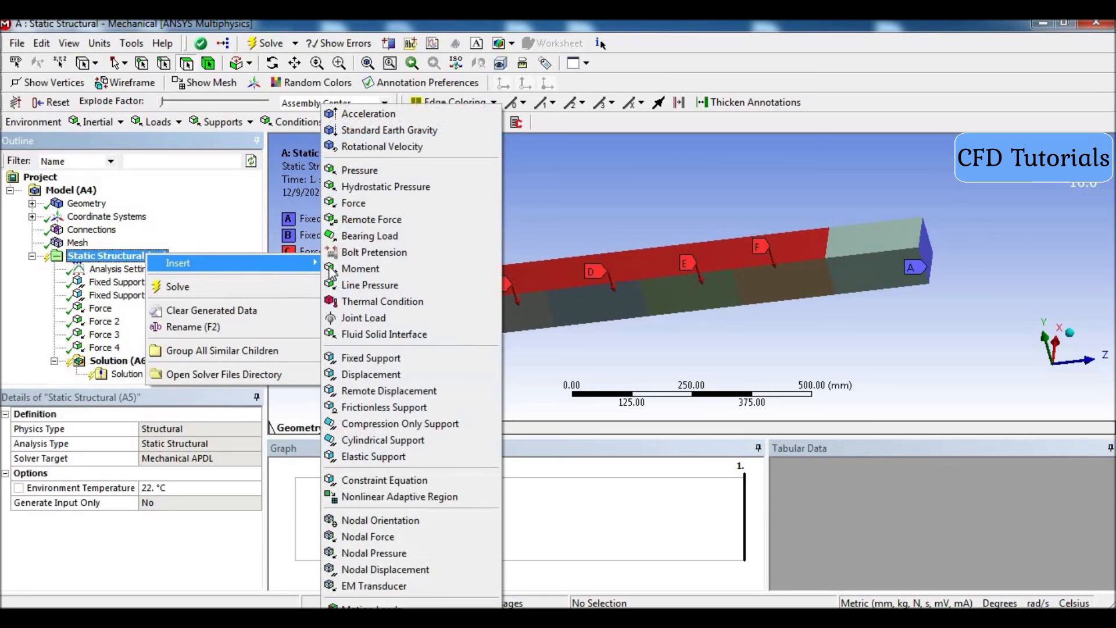
click(350, 203)
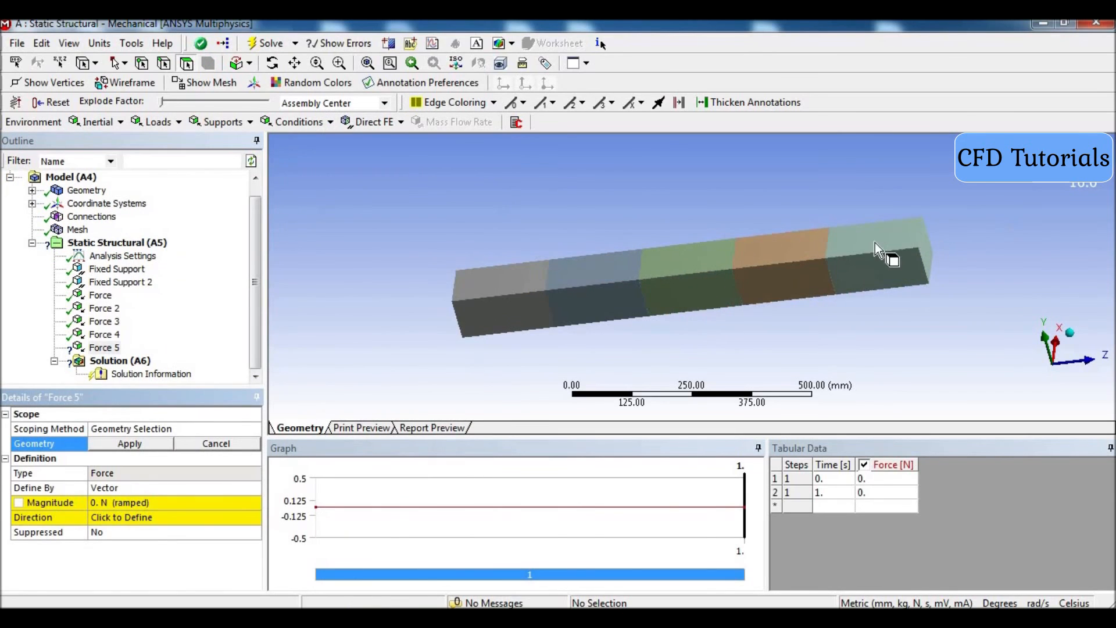
click(866, 250)
click(146, 445)
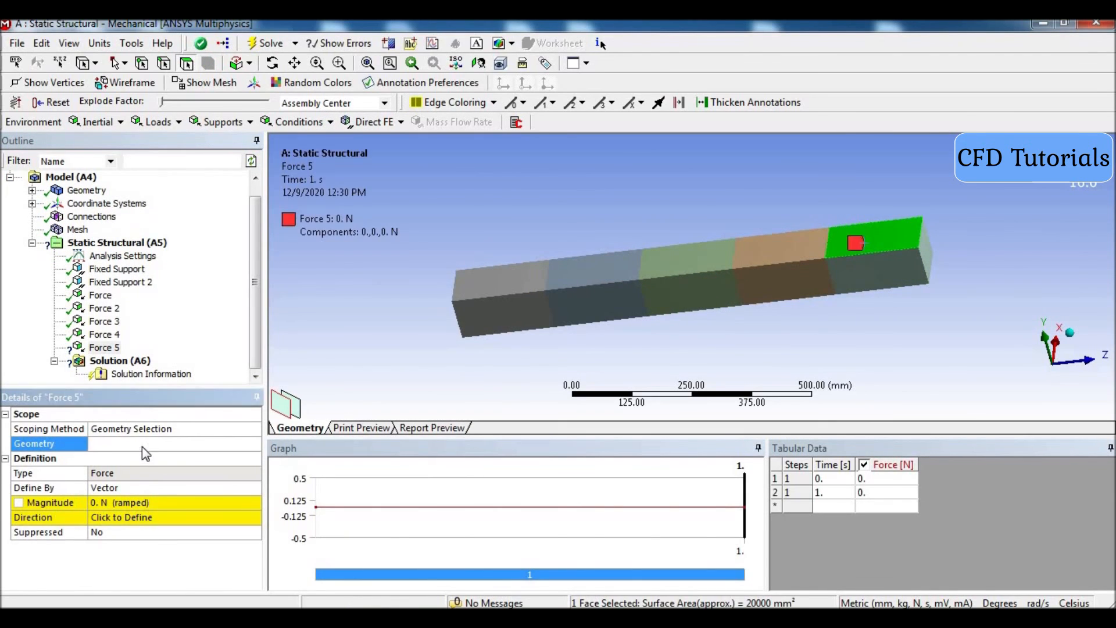
Step: Set the pale teal end box force to 600 N and flip its direction to point along negative Y
click(160, 503)
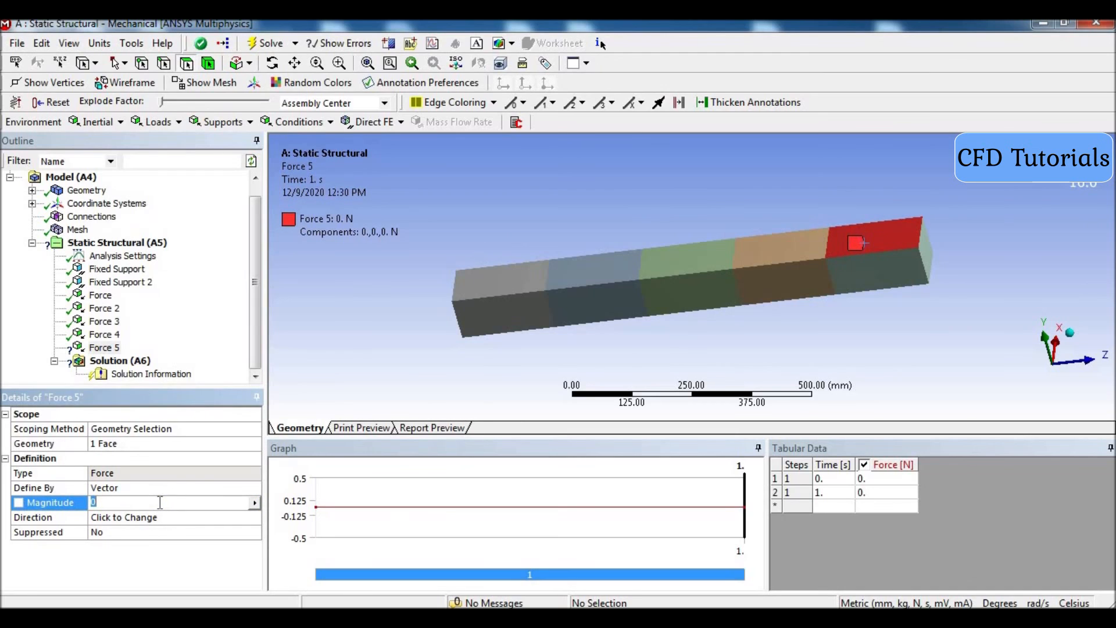
click(187, 523)
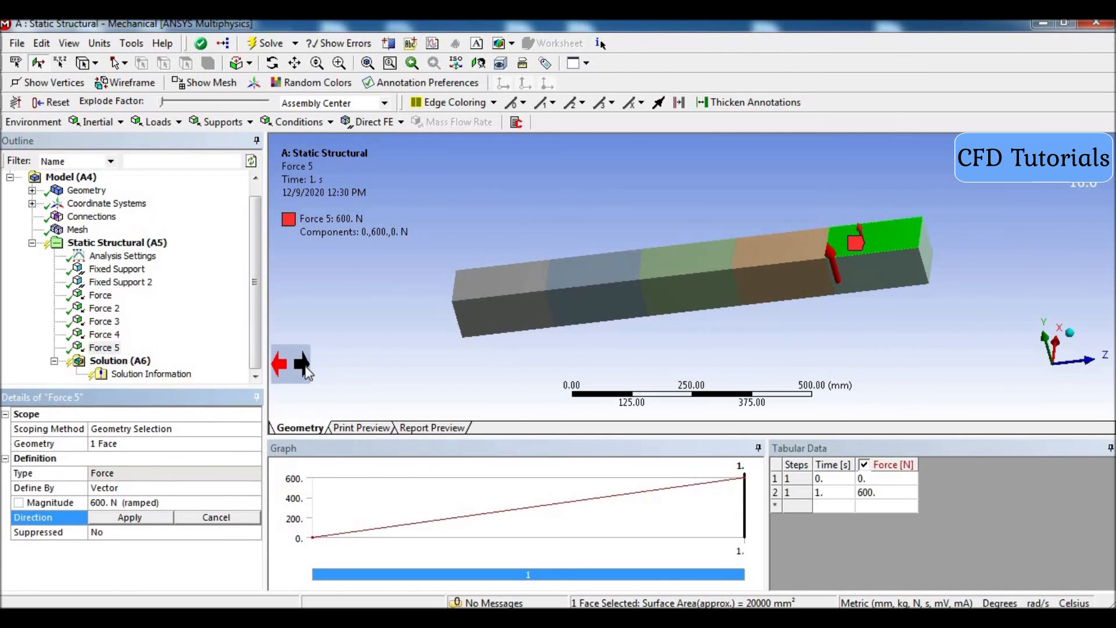
click(304, 366)
click(158, 516)
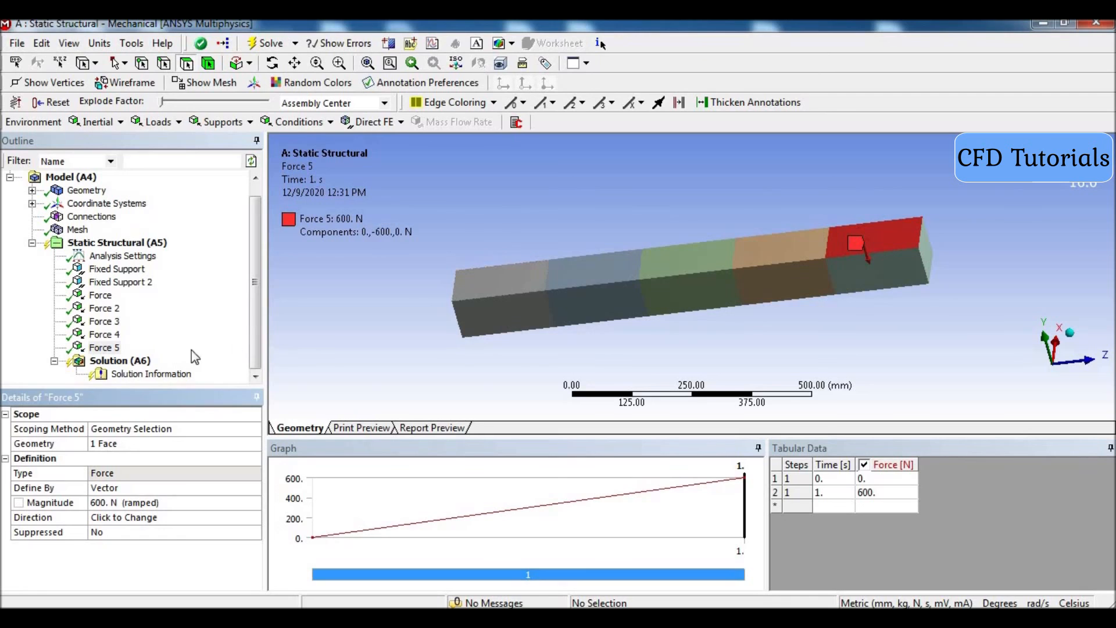
Step: Add a Total Deformation result to the solution and solve the Static Structural analysis
click(127, 365)
right_click(127, 364)
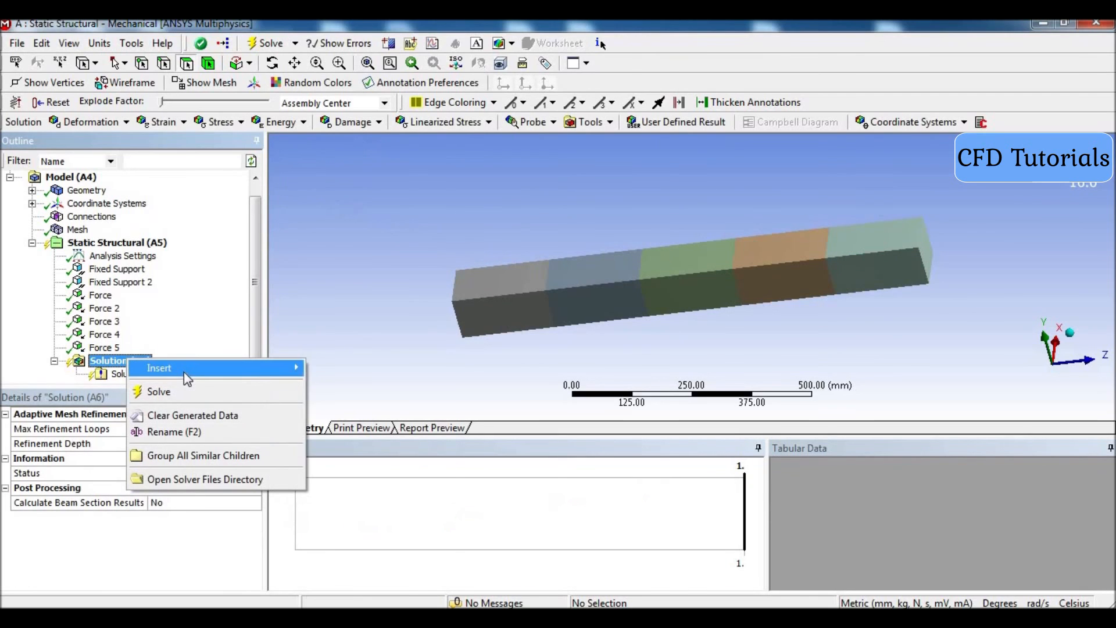
mouse_move(183, 372)
mouse_move(375, 383)
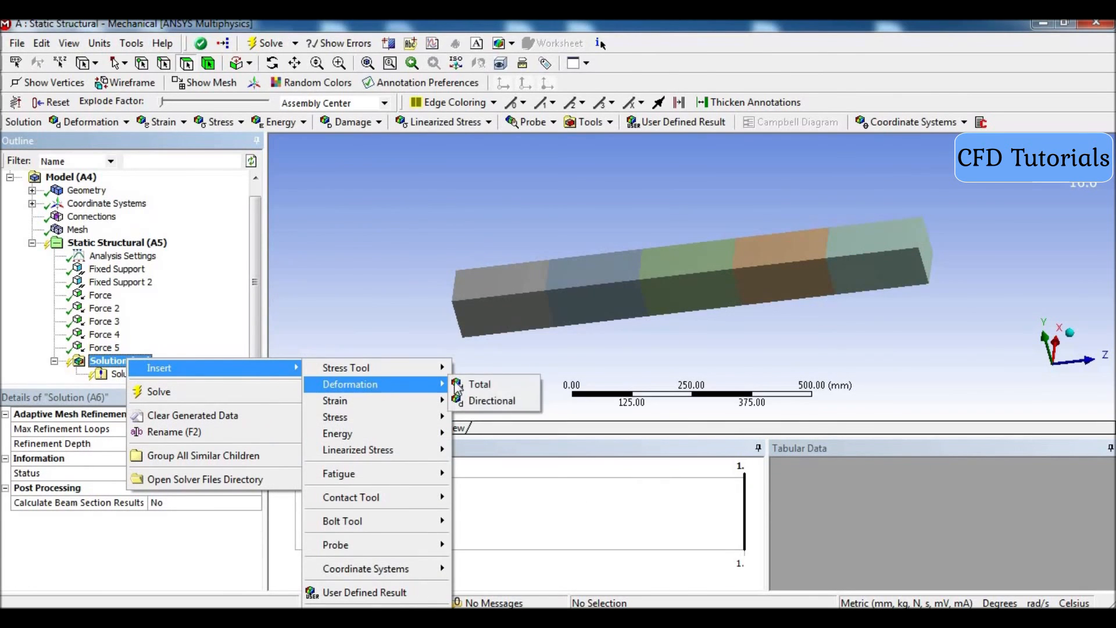
click(502, 385)
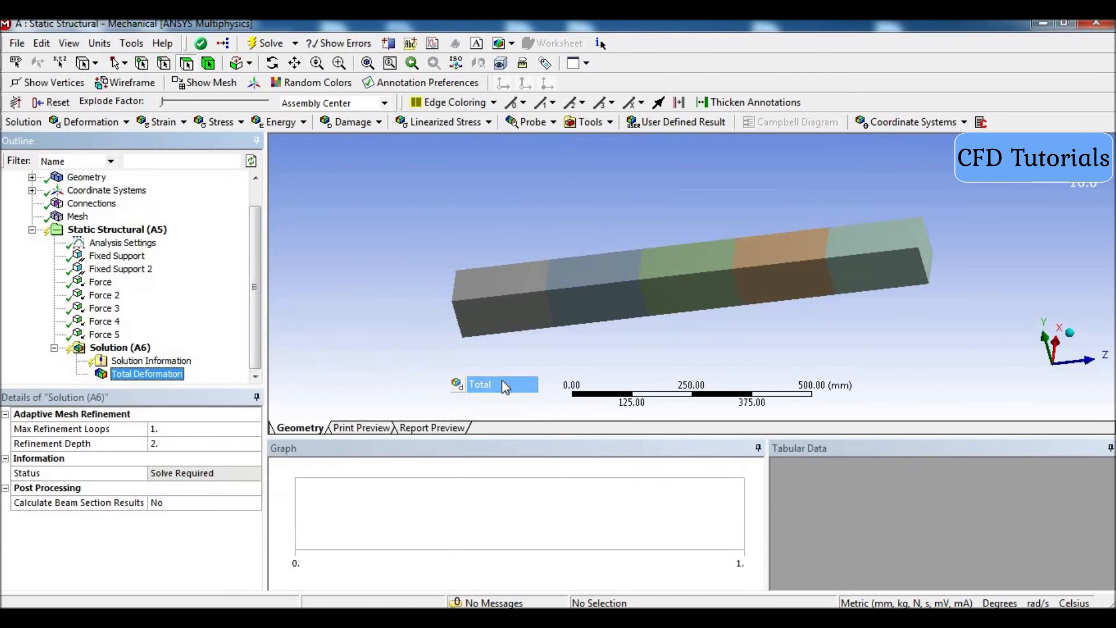
click(260, 44)
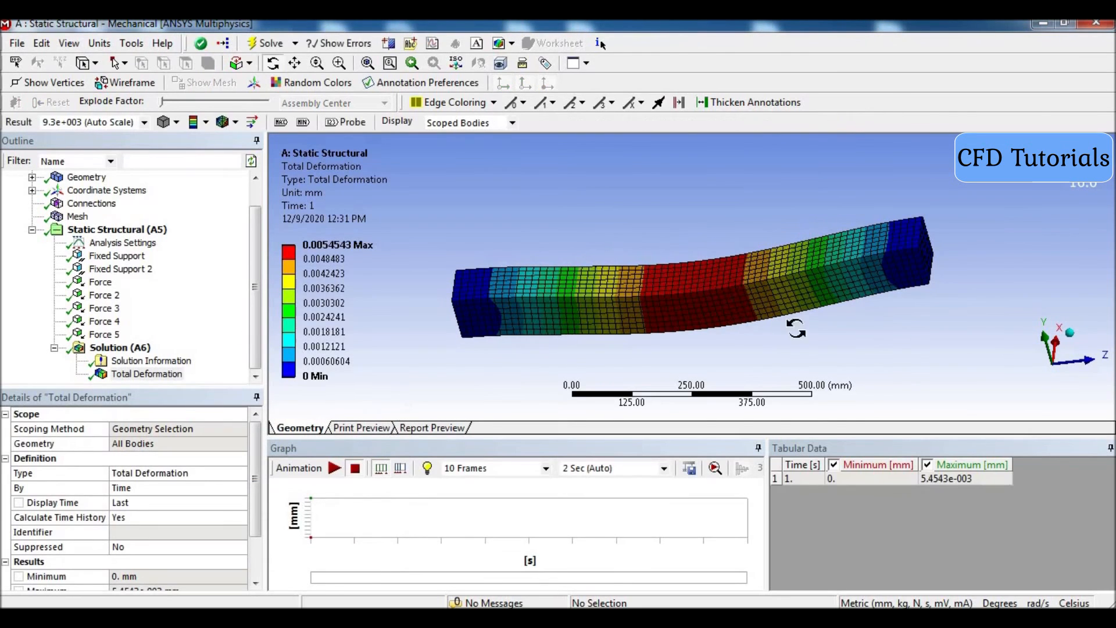
Step: View the deformed beam from the side, looking along the X axis, and play the total deformation animation
click(1040, 340)
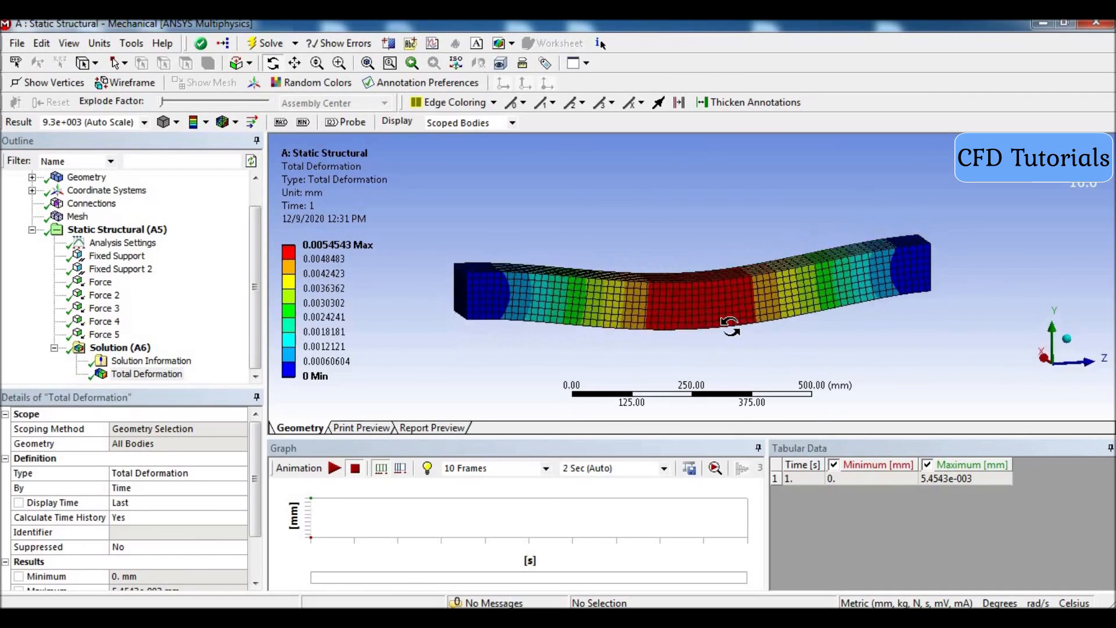
drag(729, 328, 729, 331)
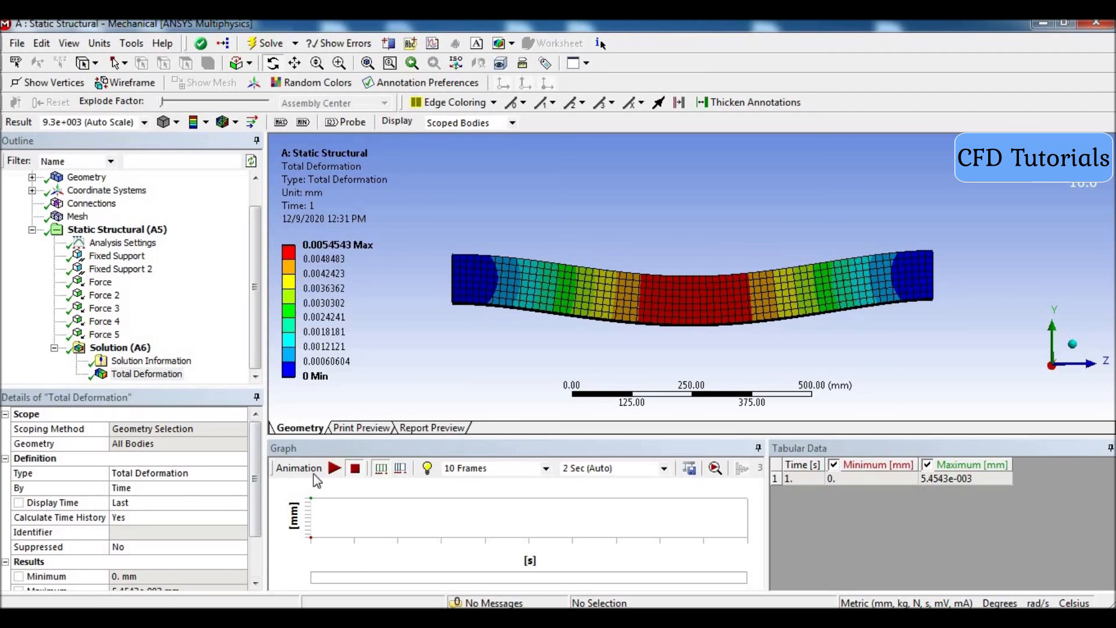
click(333, 469)
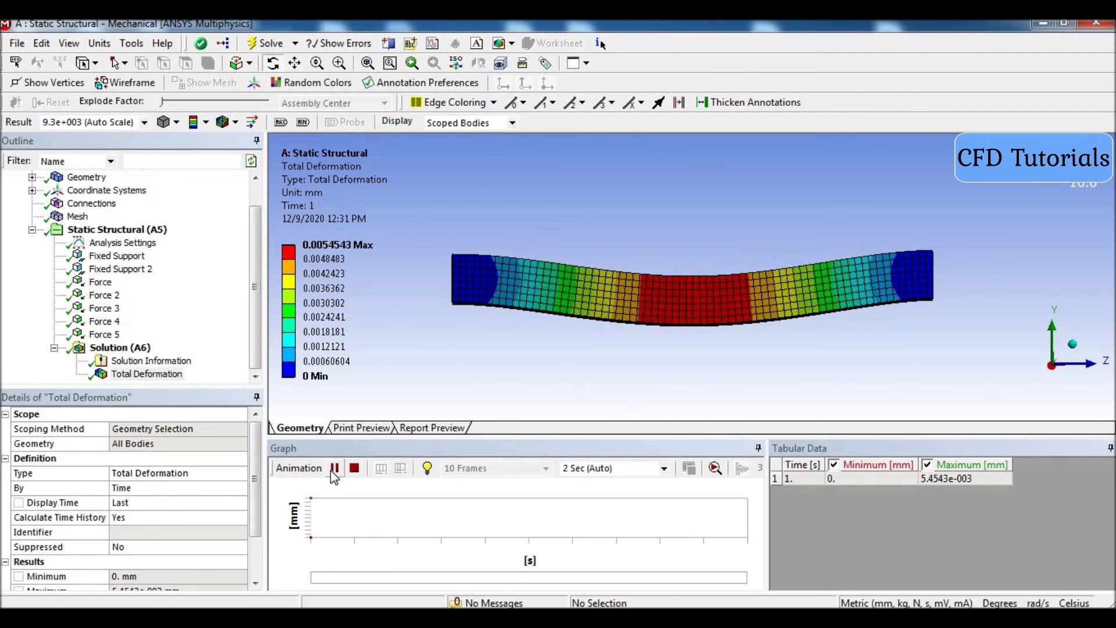